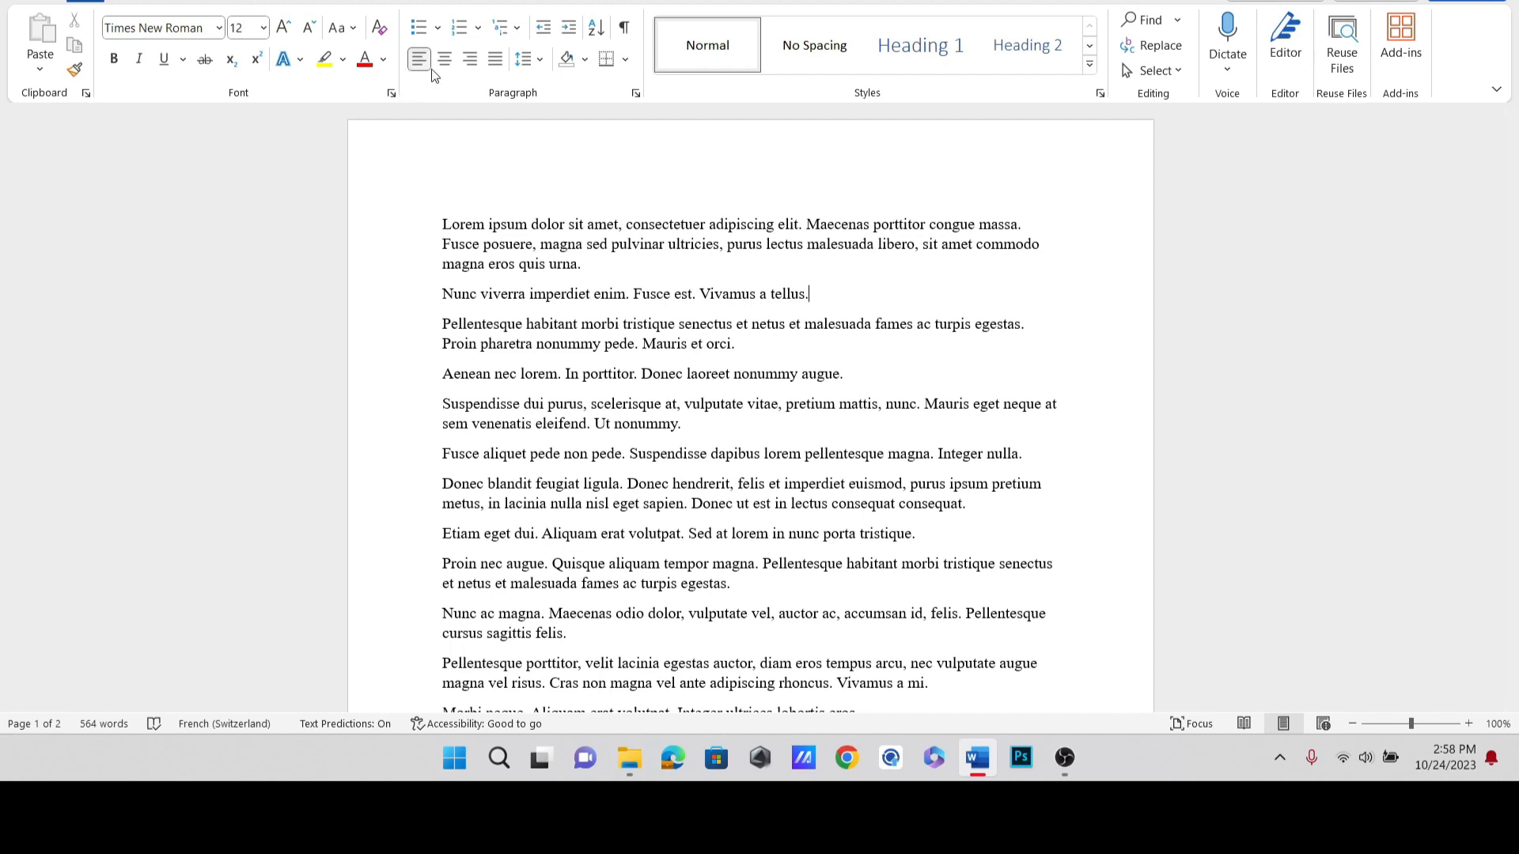
Show the rulers and use them to reduce the page's left and top margins to about 0.6 inch each.
click(575, 0)
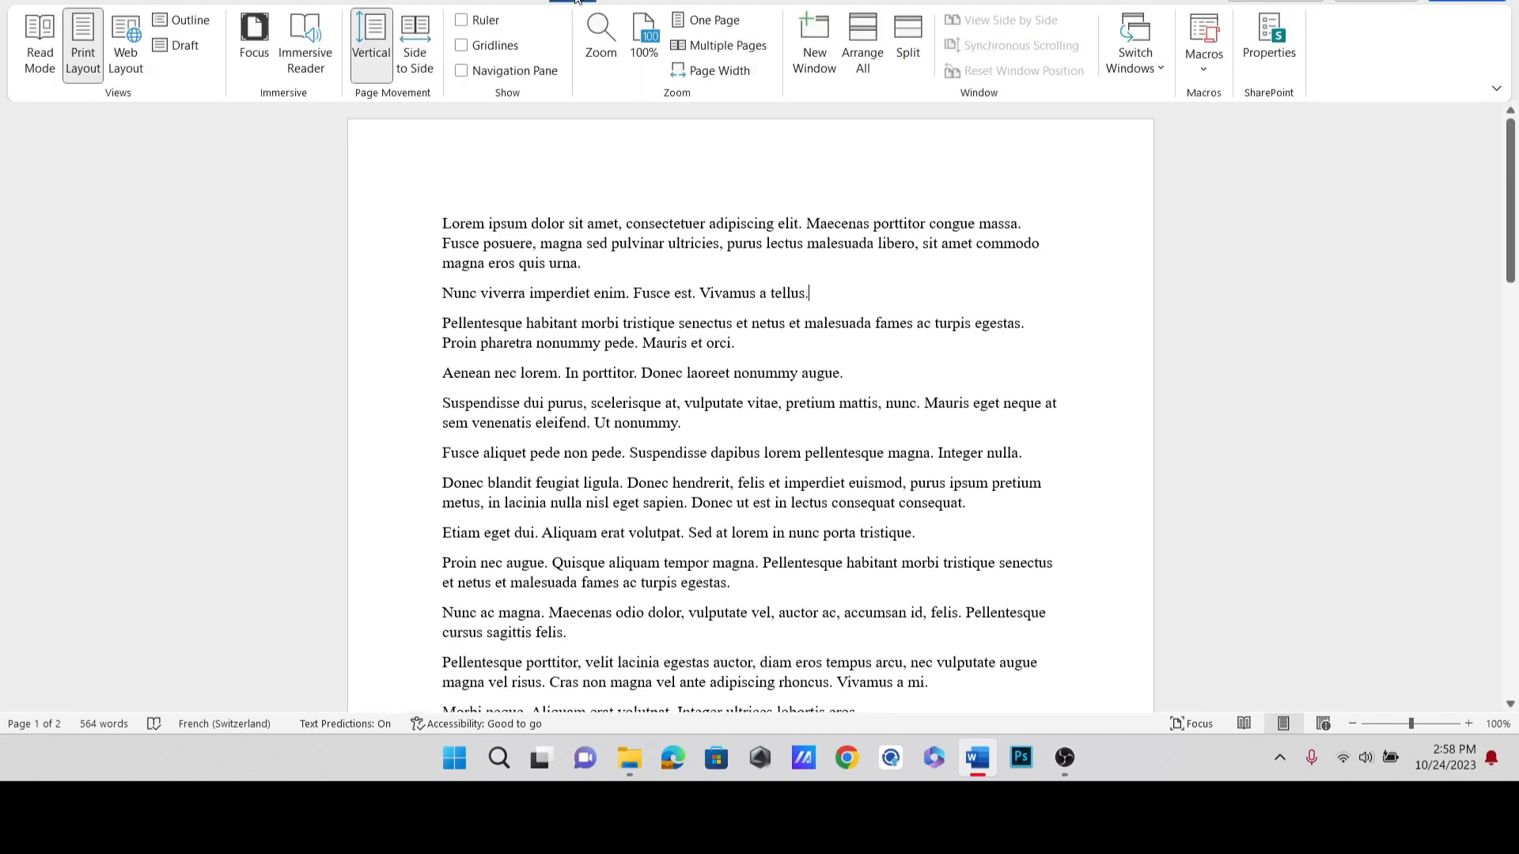
click(467, 22)
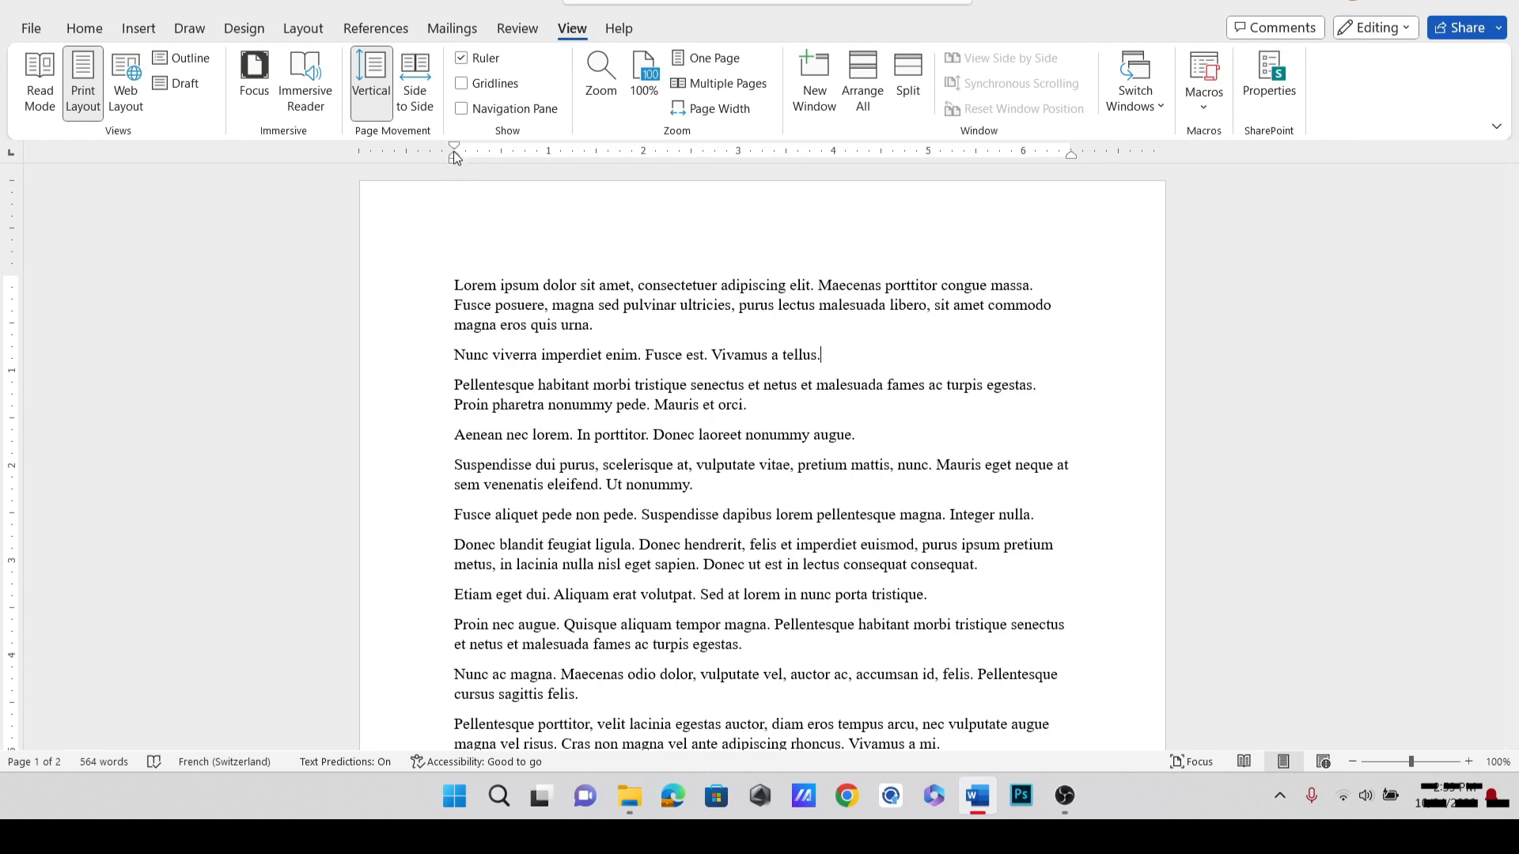
drag(454, 150, 418, 155)
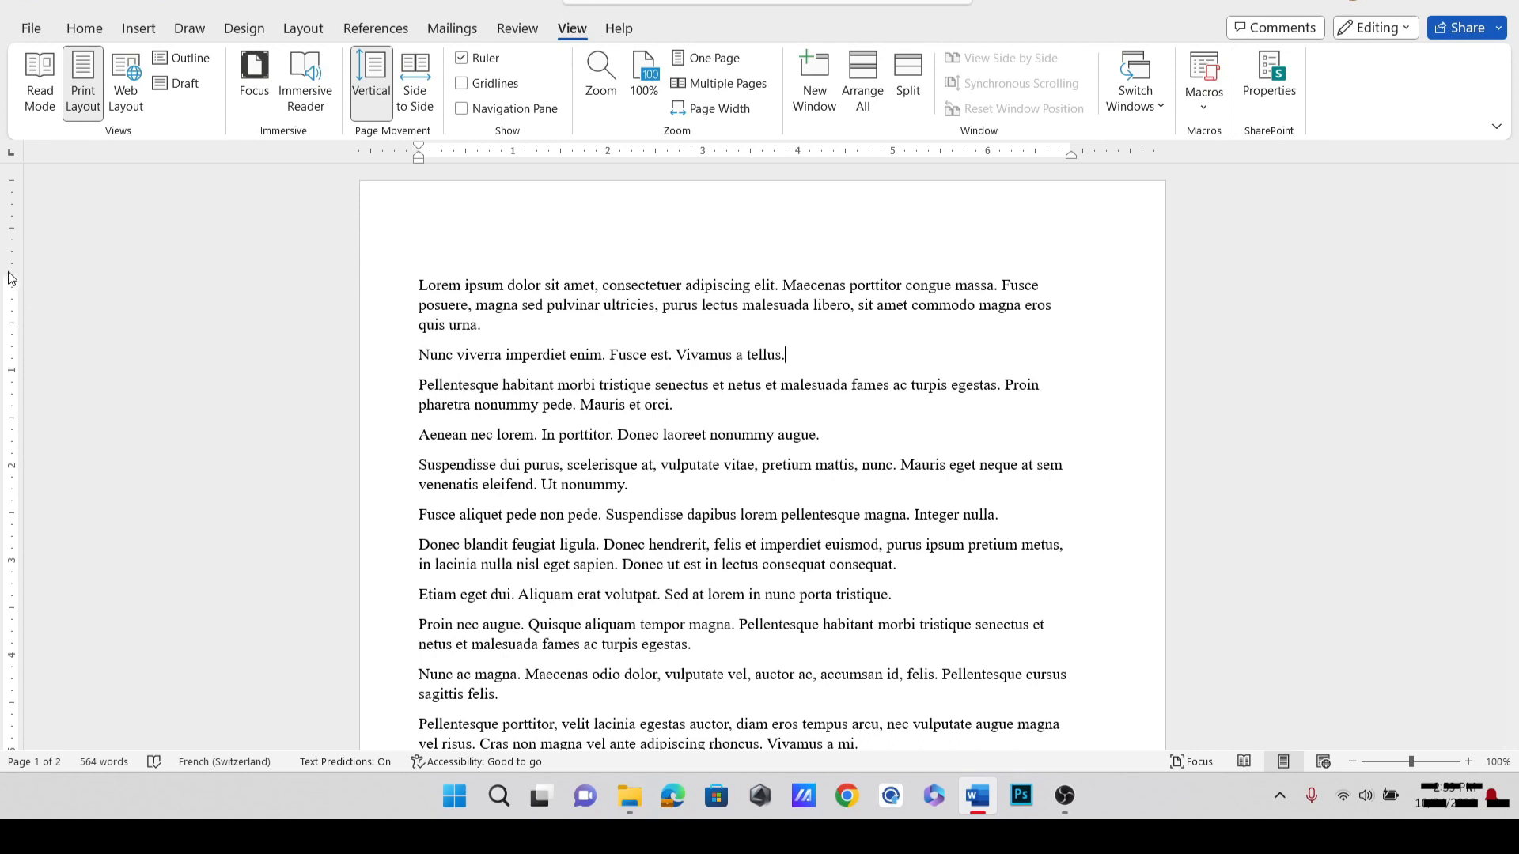
drag(12, 275, 18, 238)
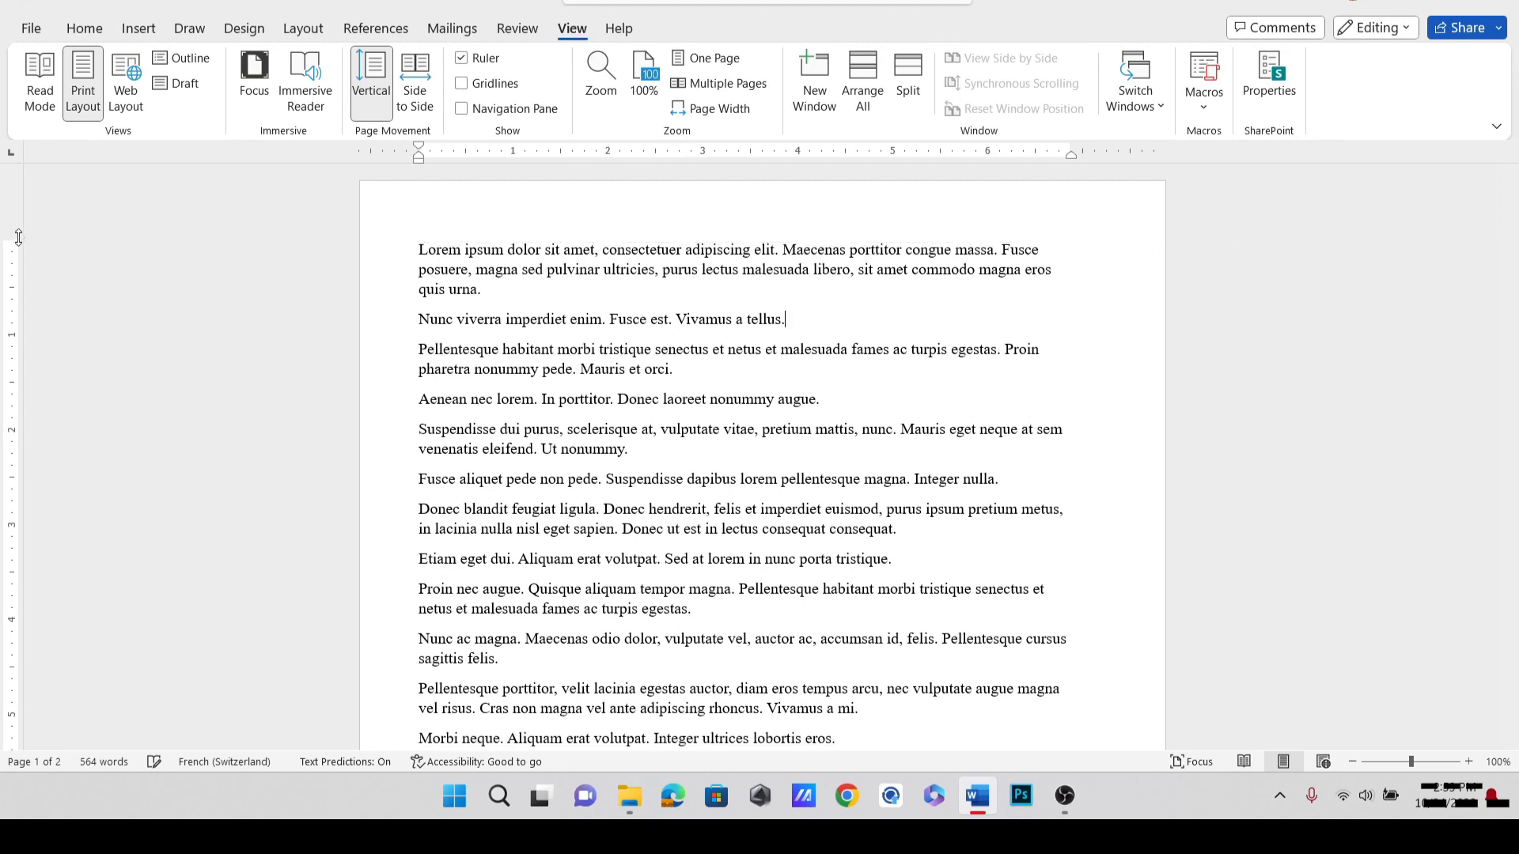
Replace every occurrence of "Donec" in the document with "Fire".
click(101, 26)
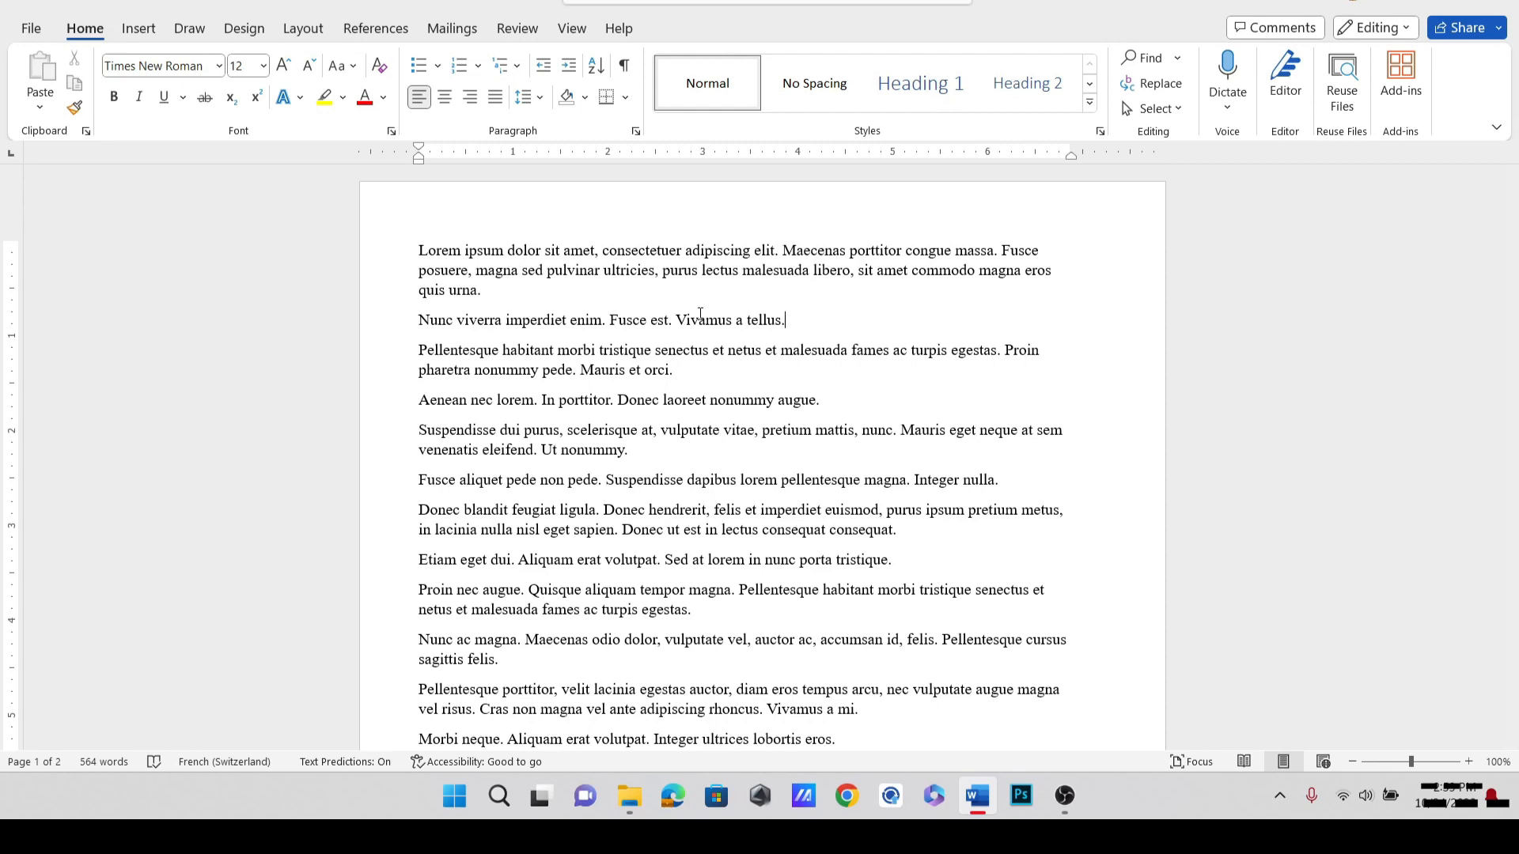
key(ctrl+h)
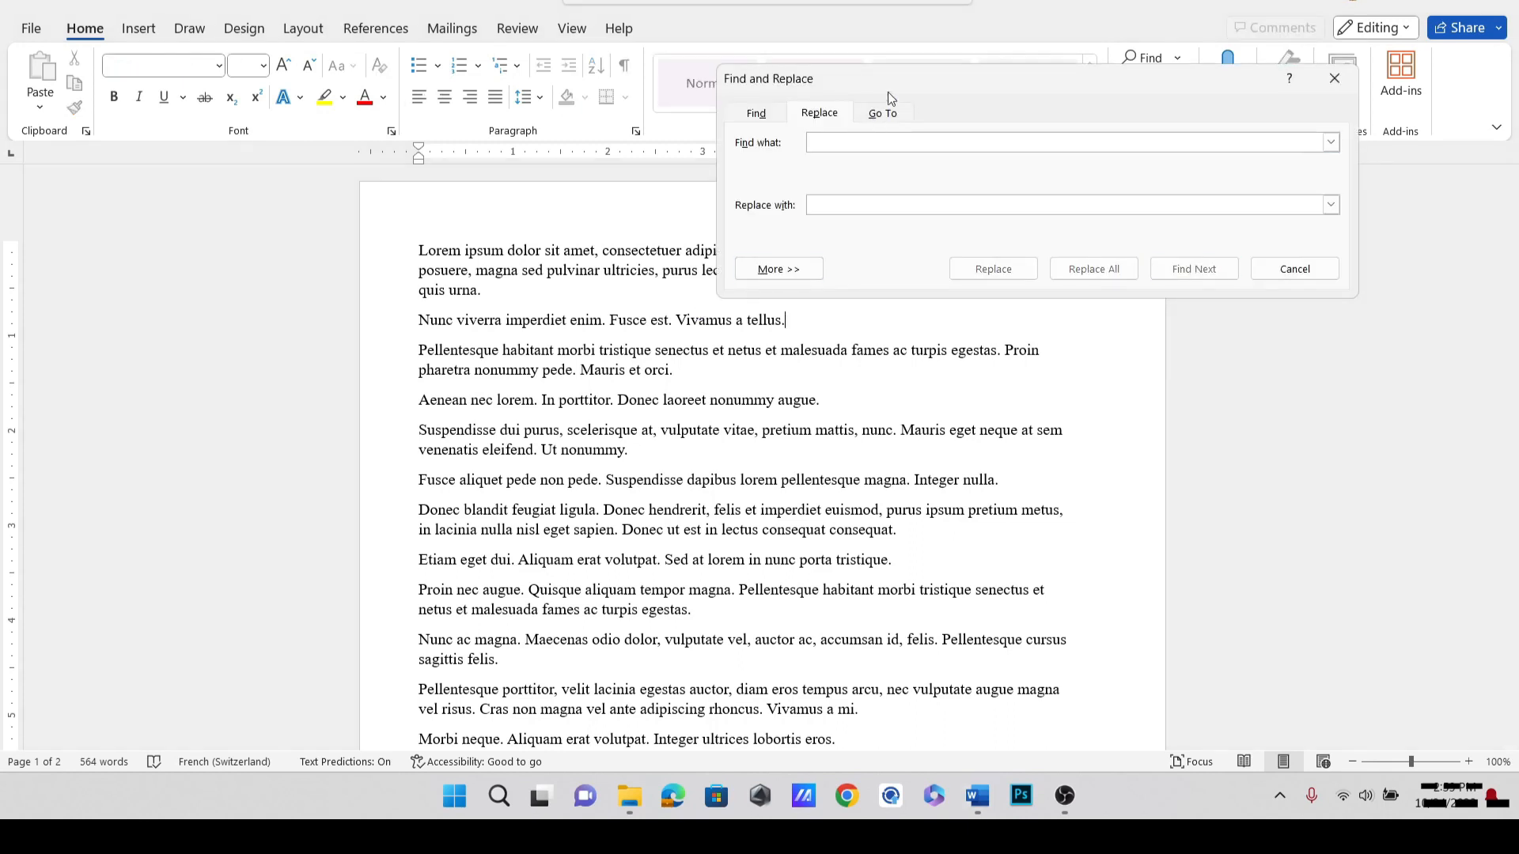
drag(888, 92, 551, 205)
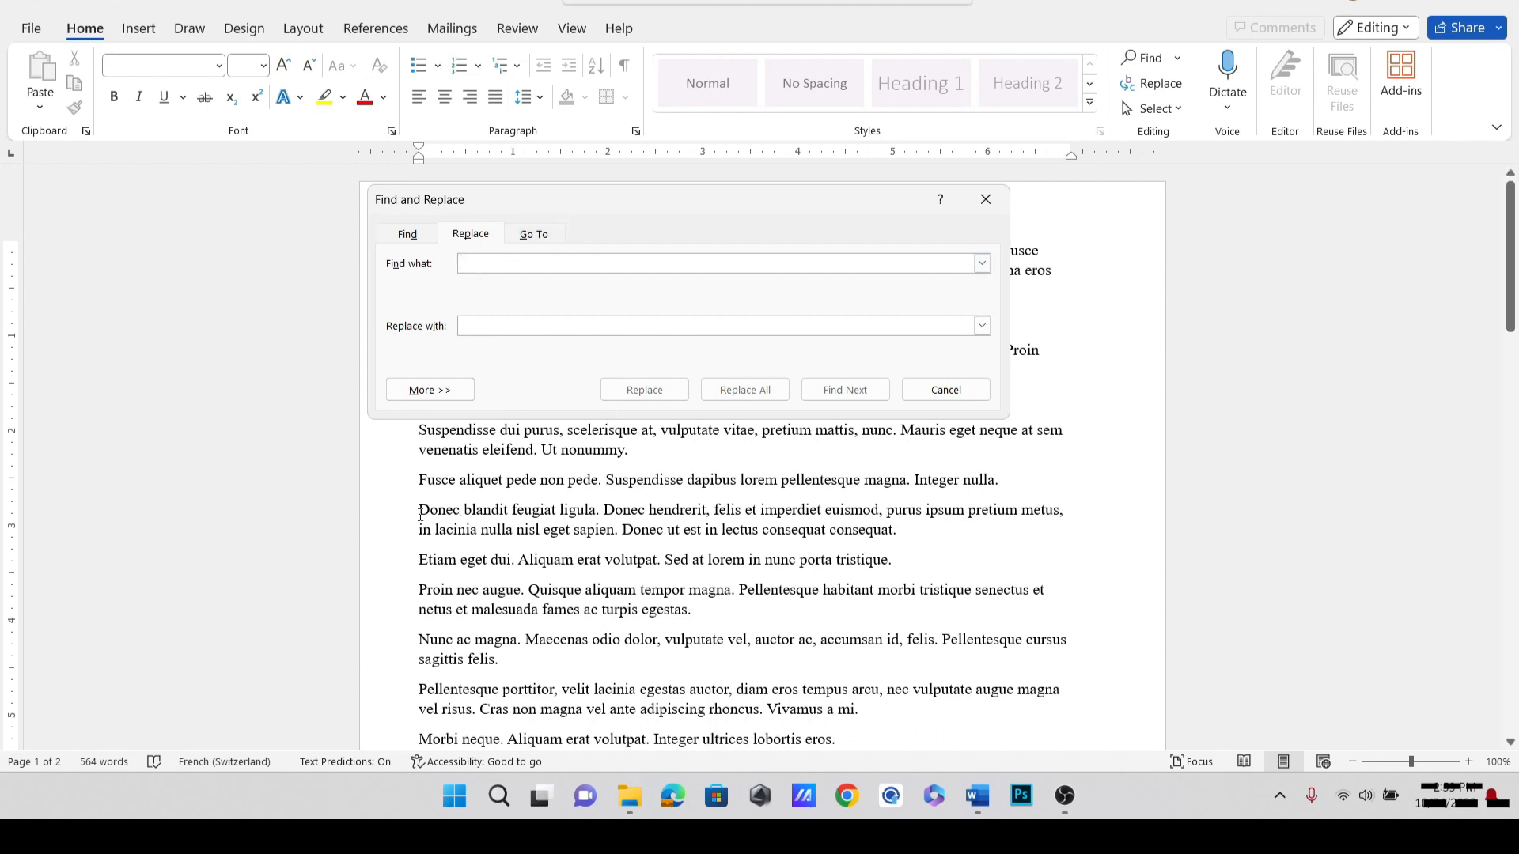
text(Donec)
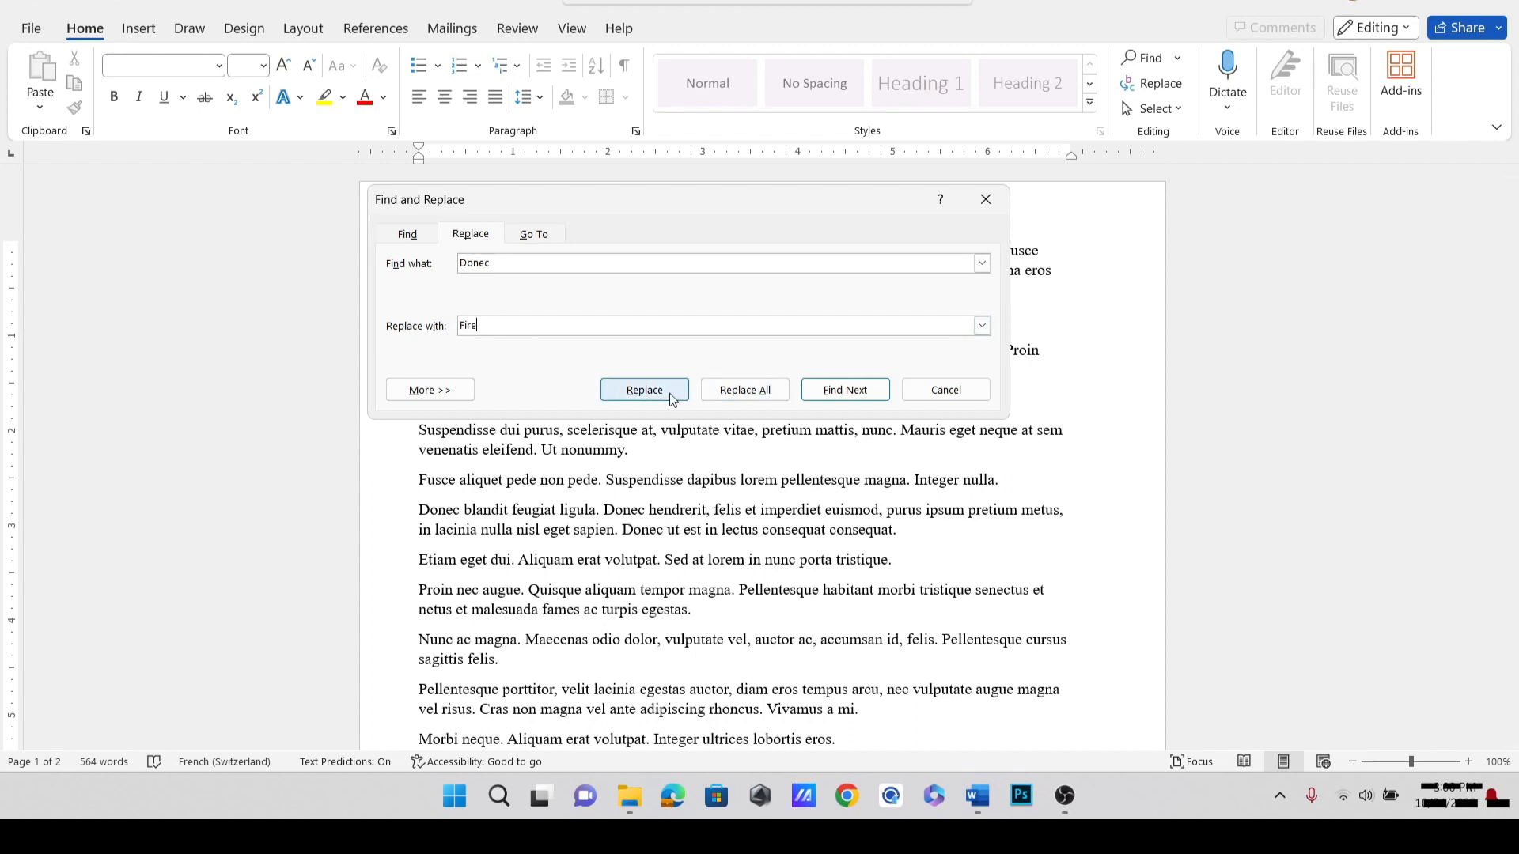
click(778, 397)
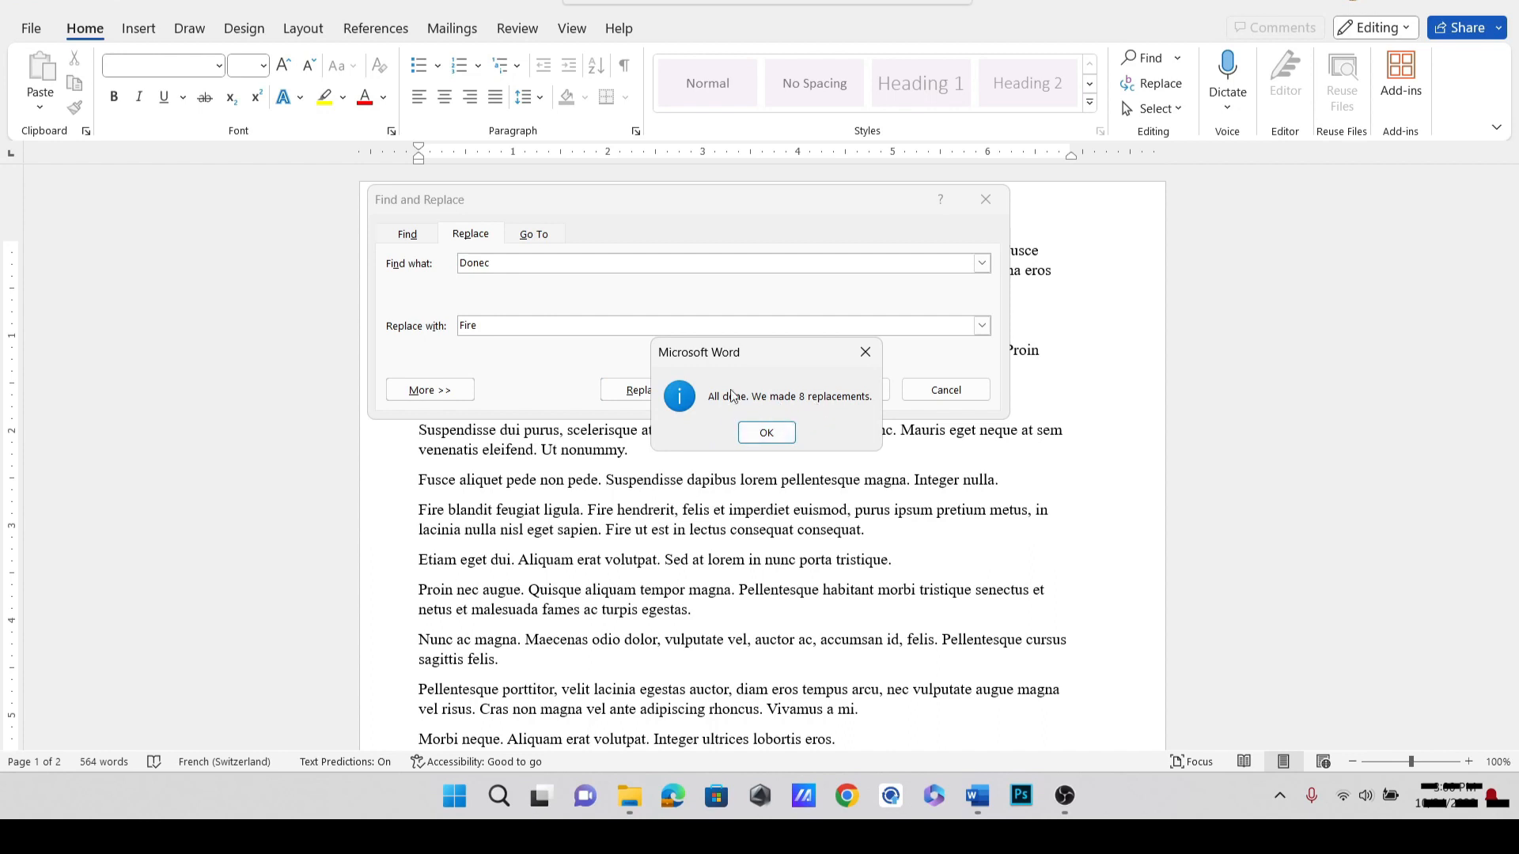
click(764, 432)
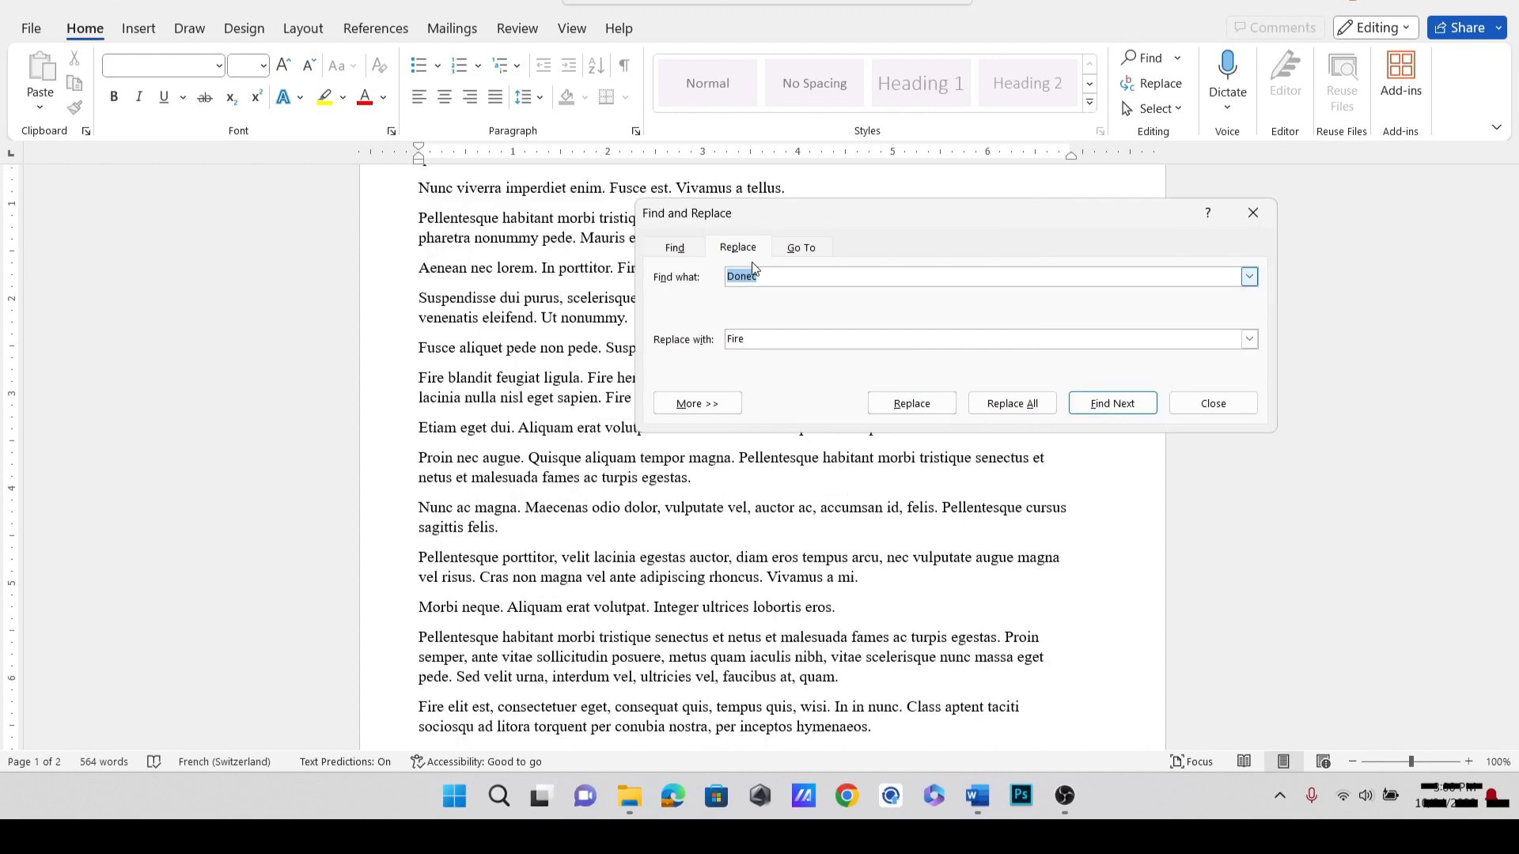
click(422, 376)
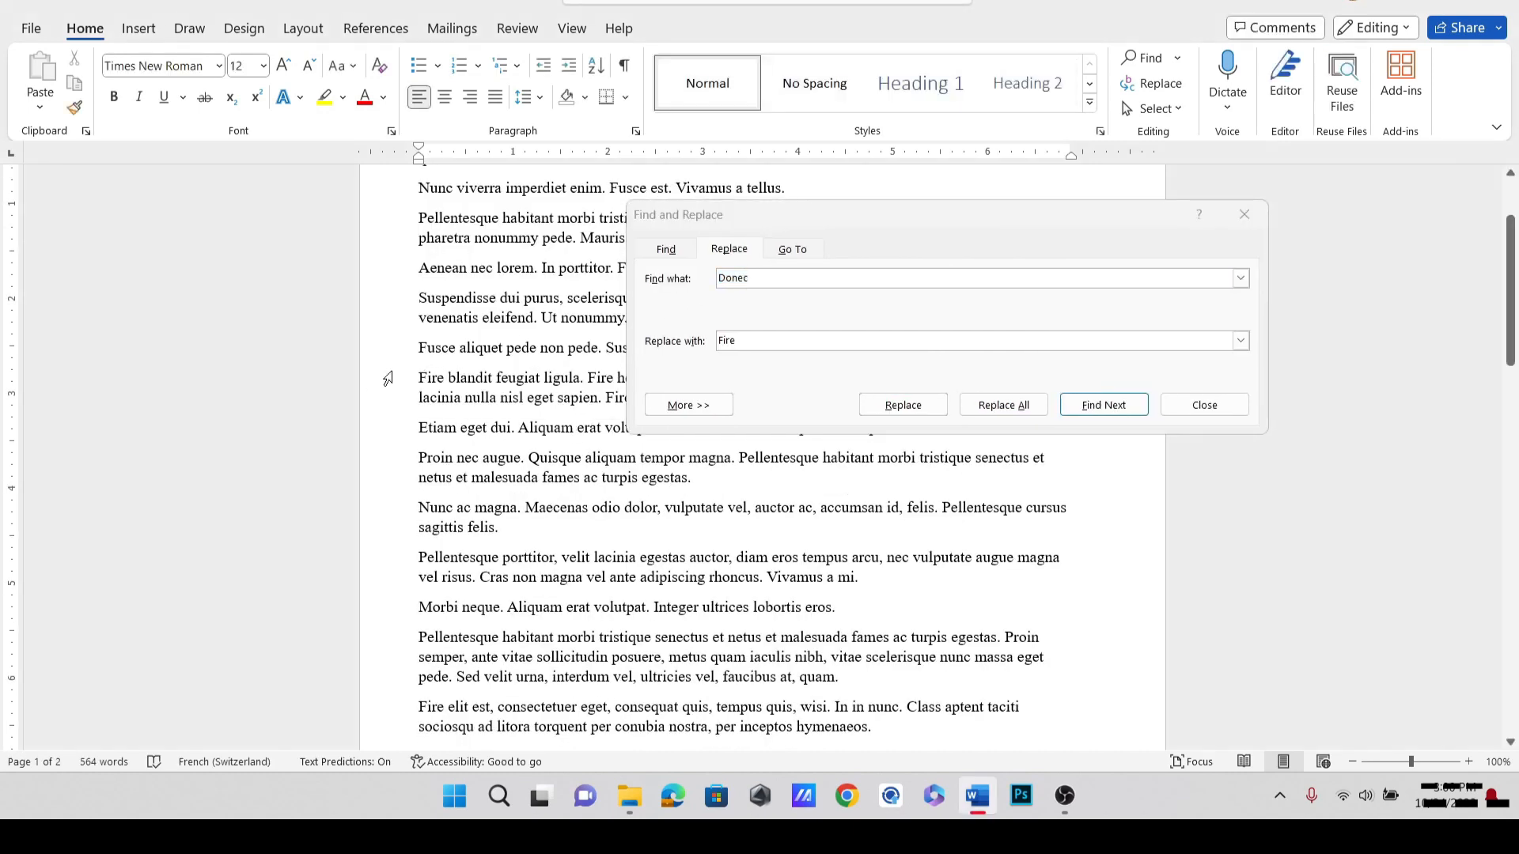
Find "Morbi" and apply the reading highlight to all of its occurrences.
drag(828, 230, 533, 264)
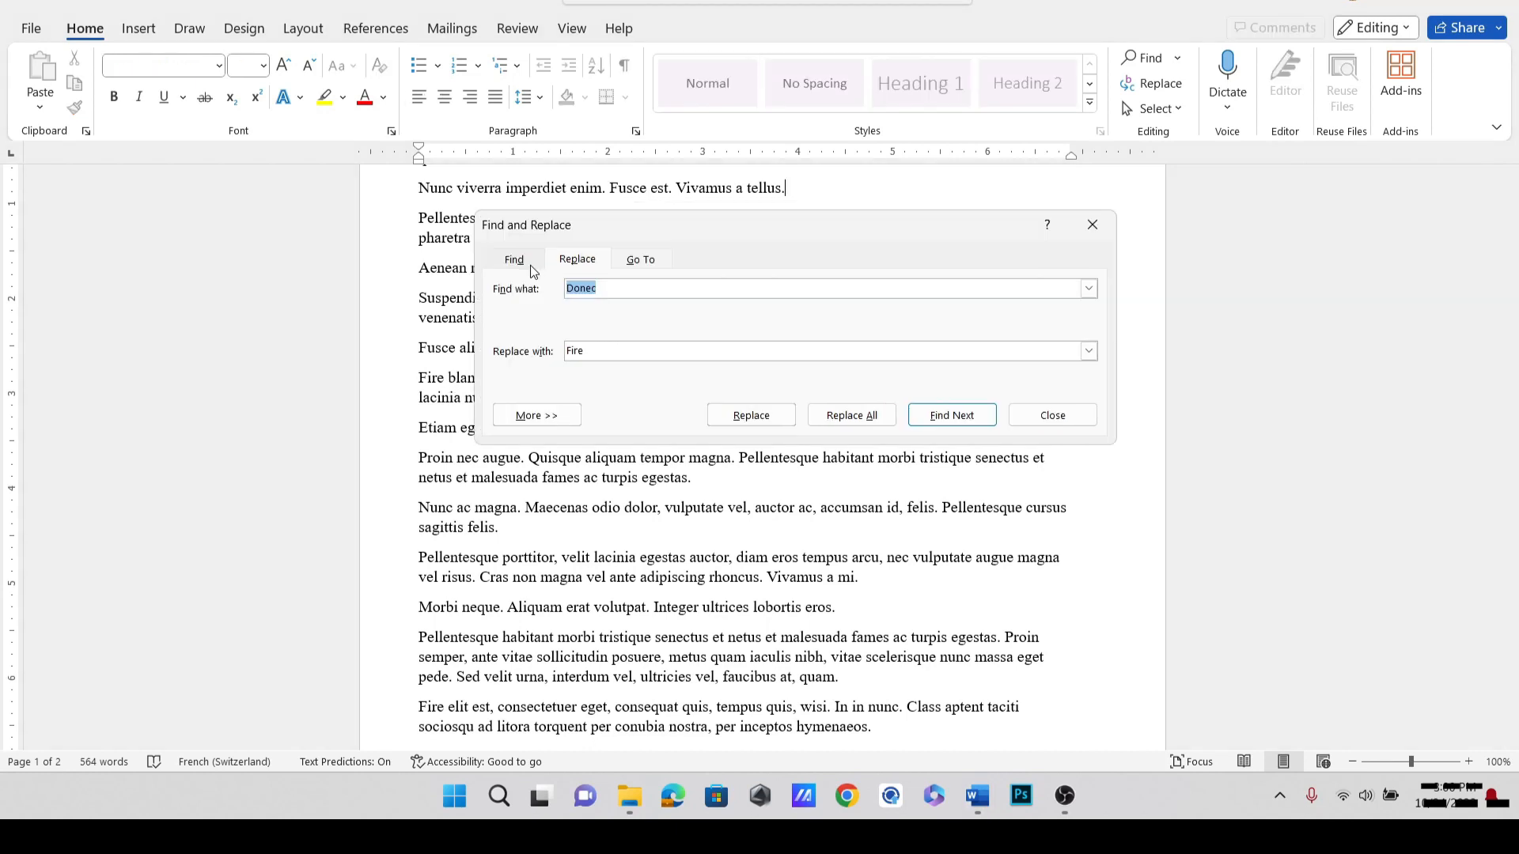
click(531, 264)
click(625, 291)
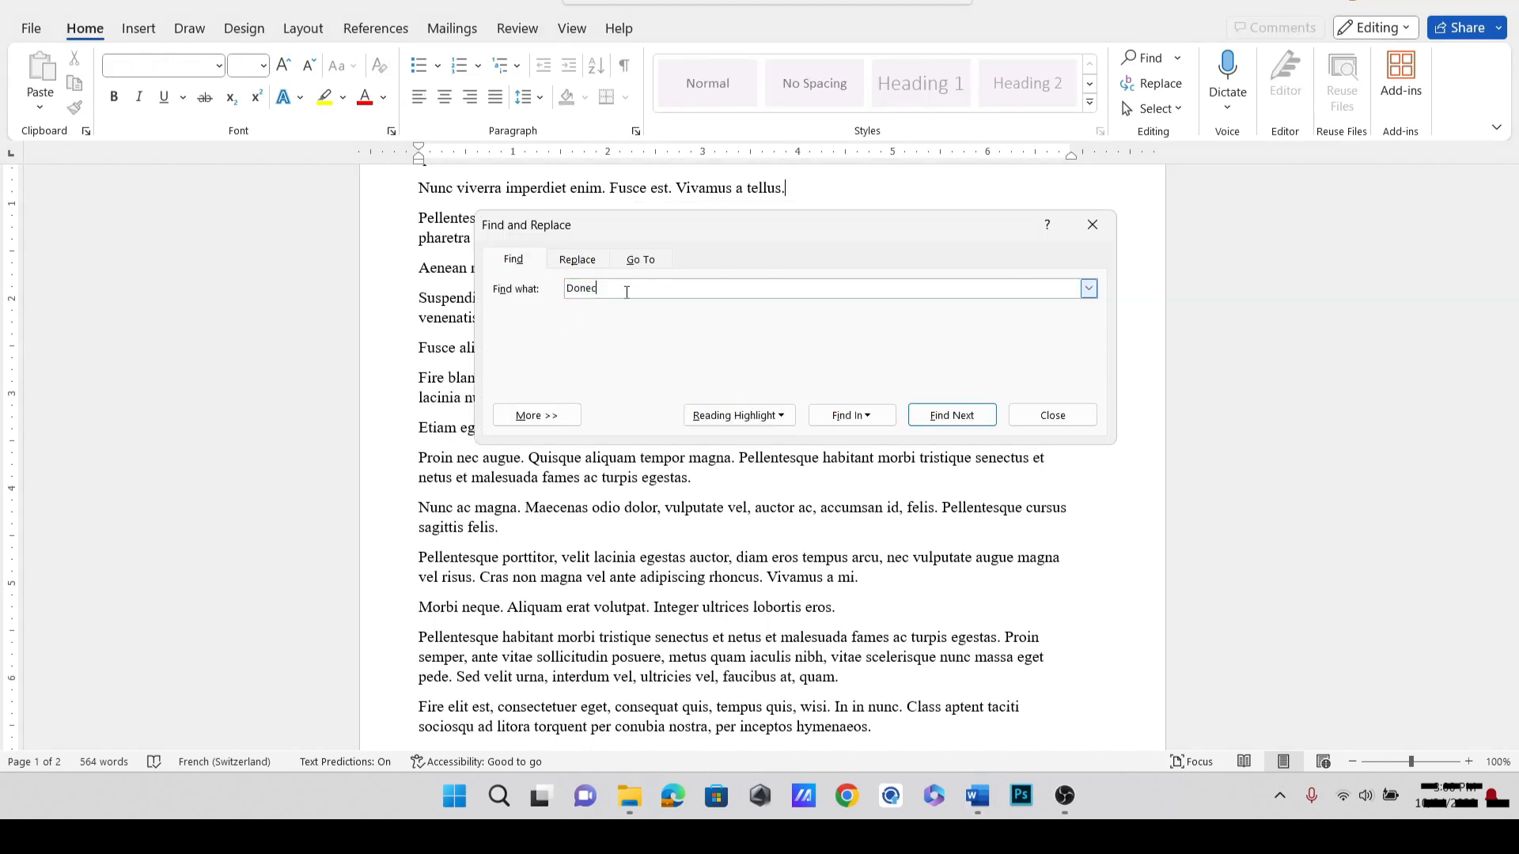
drag(619, 291, 534, 289)
key(BackSpace)
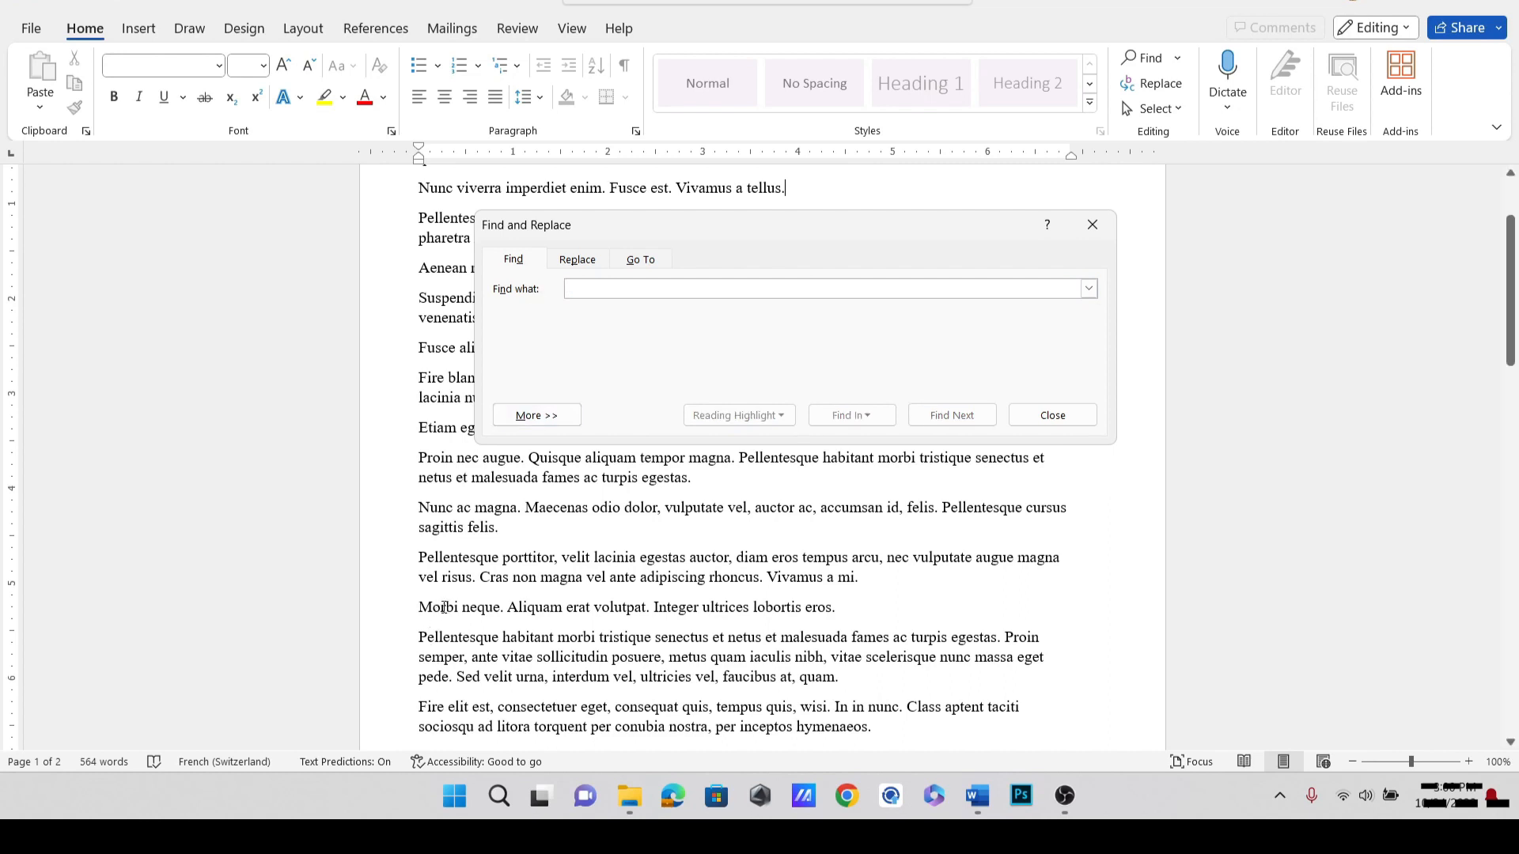
text(Morbi)
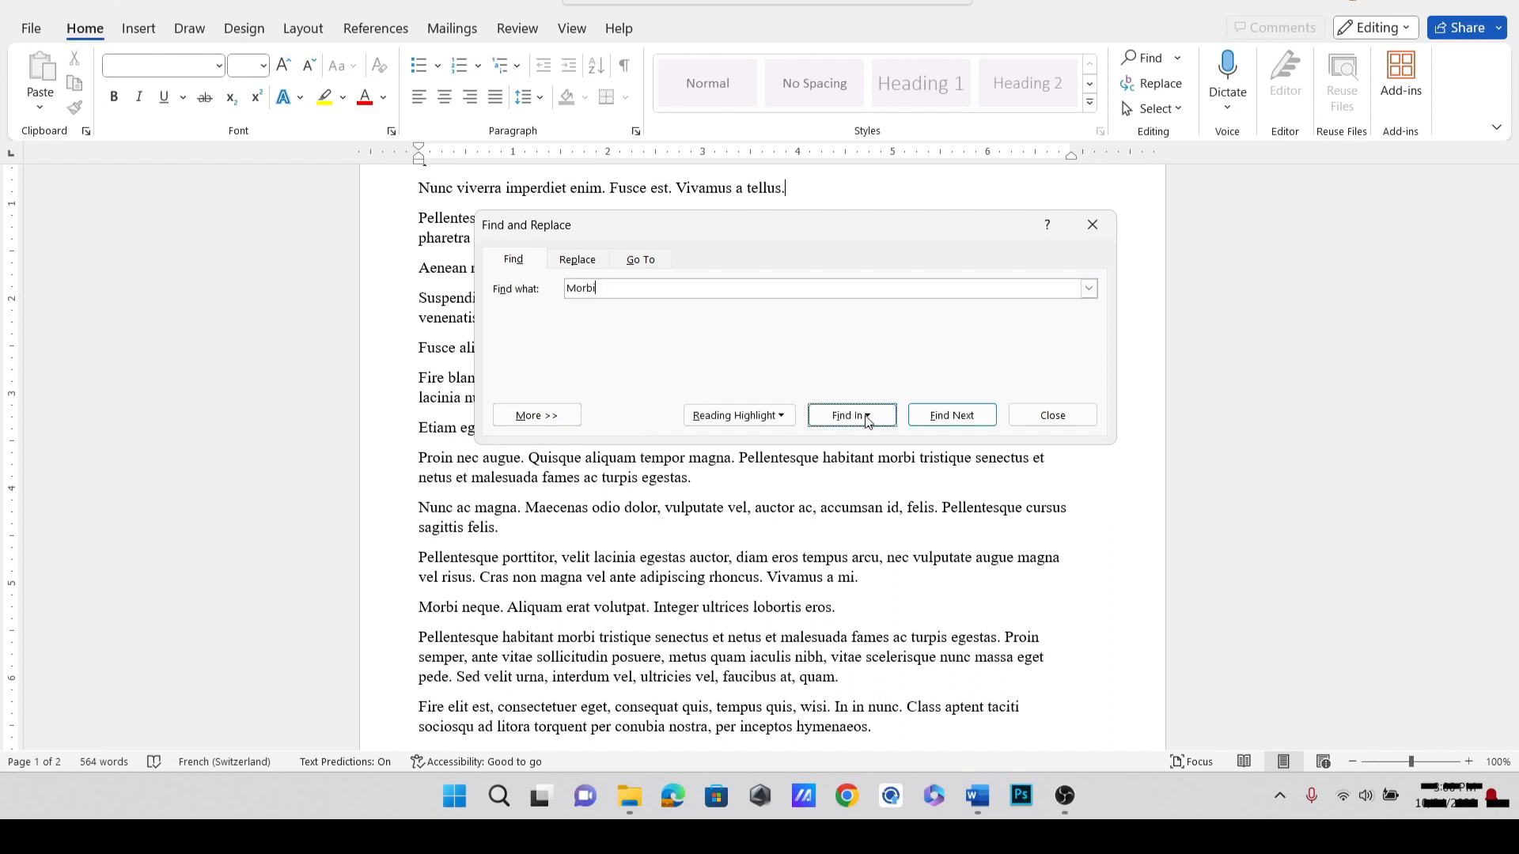
click(738, 415)
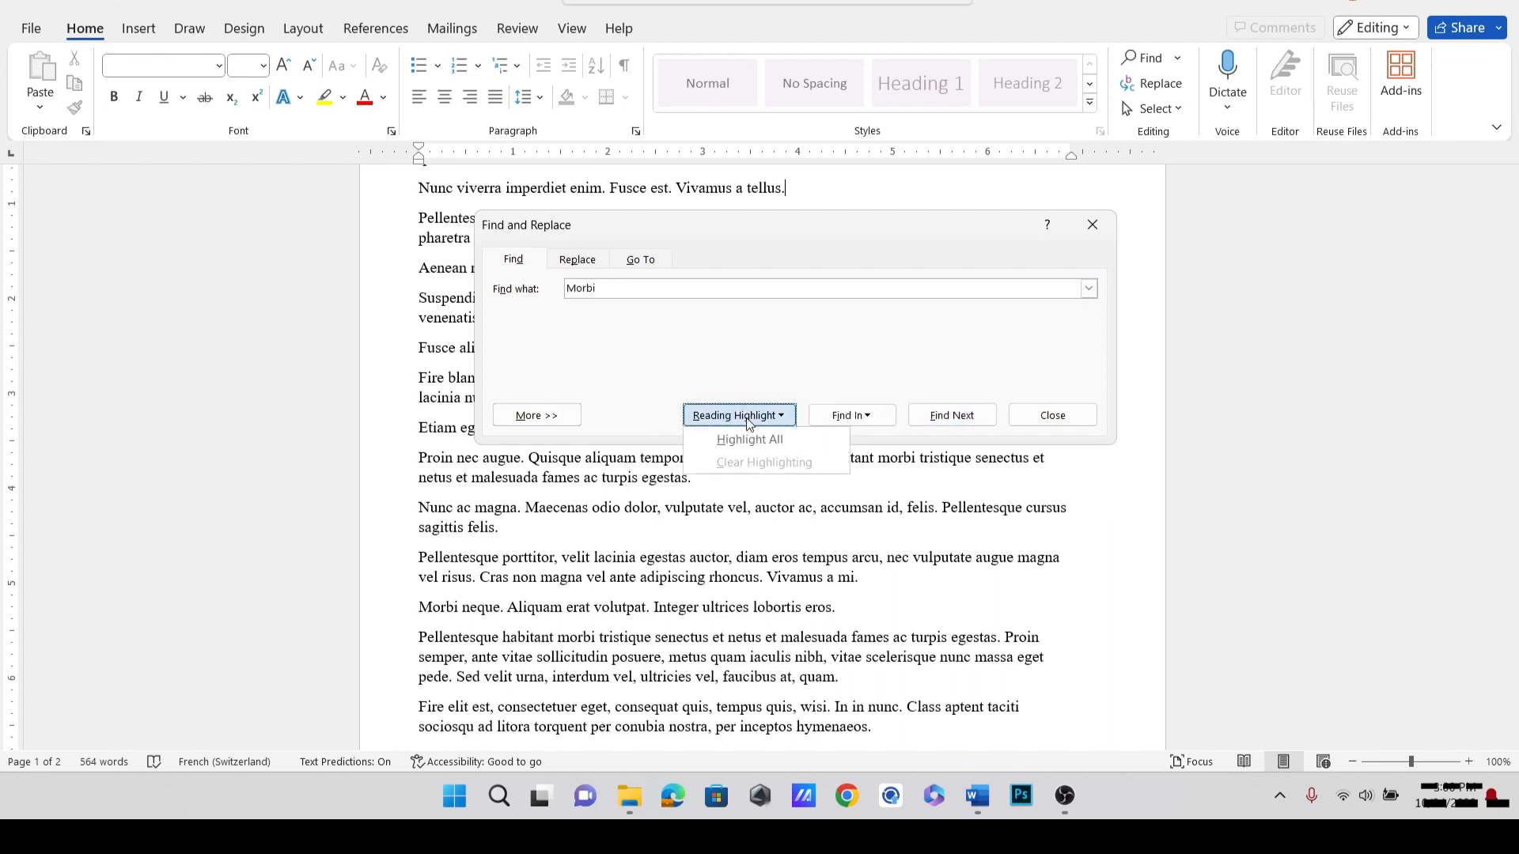
click(736, 440)
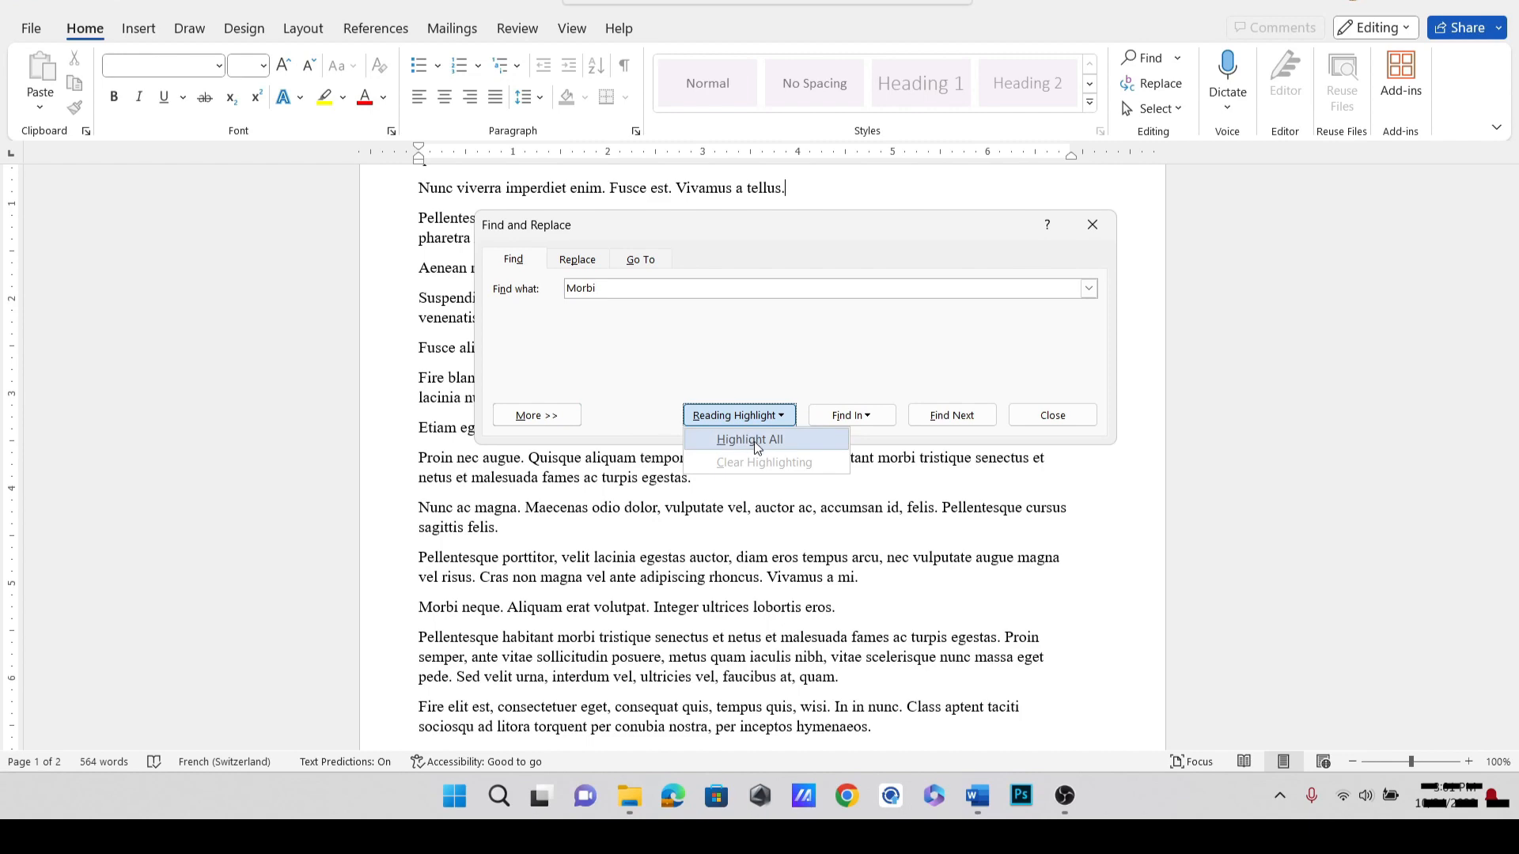
click(754, 441)
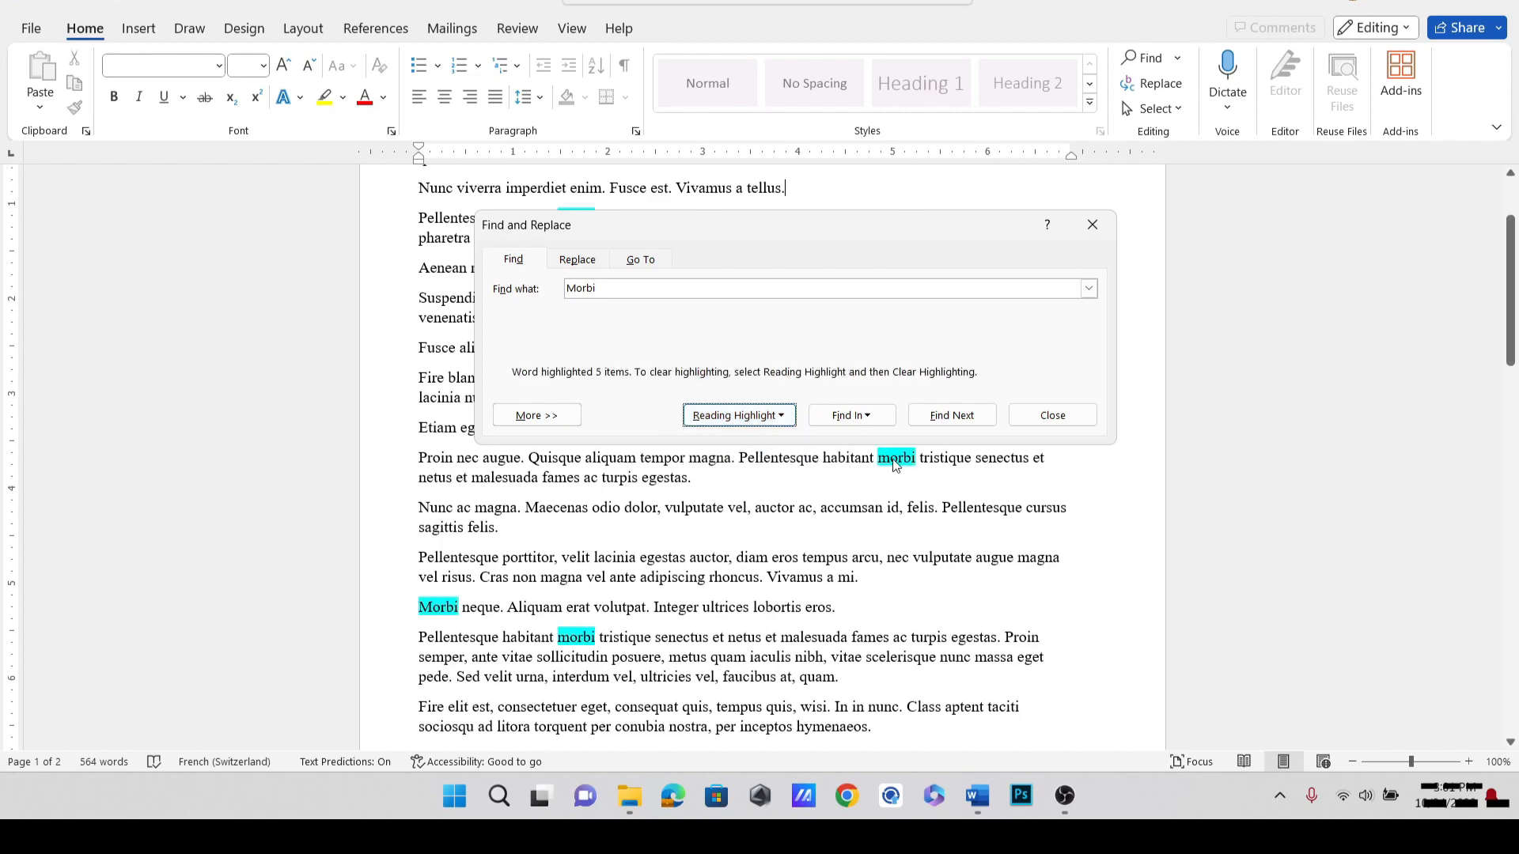
Look through the highlighted "Morbi" occurrences on both pages, using Find Next to jump to a match.
scroll(645, 625, down, 5)
scroll(645, 625, down, 10)
scroll(655, 612, up, 15)
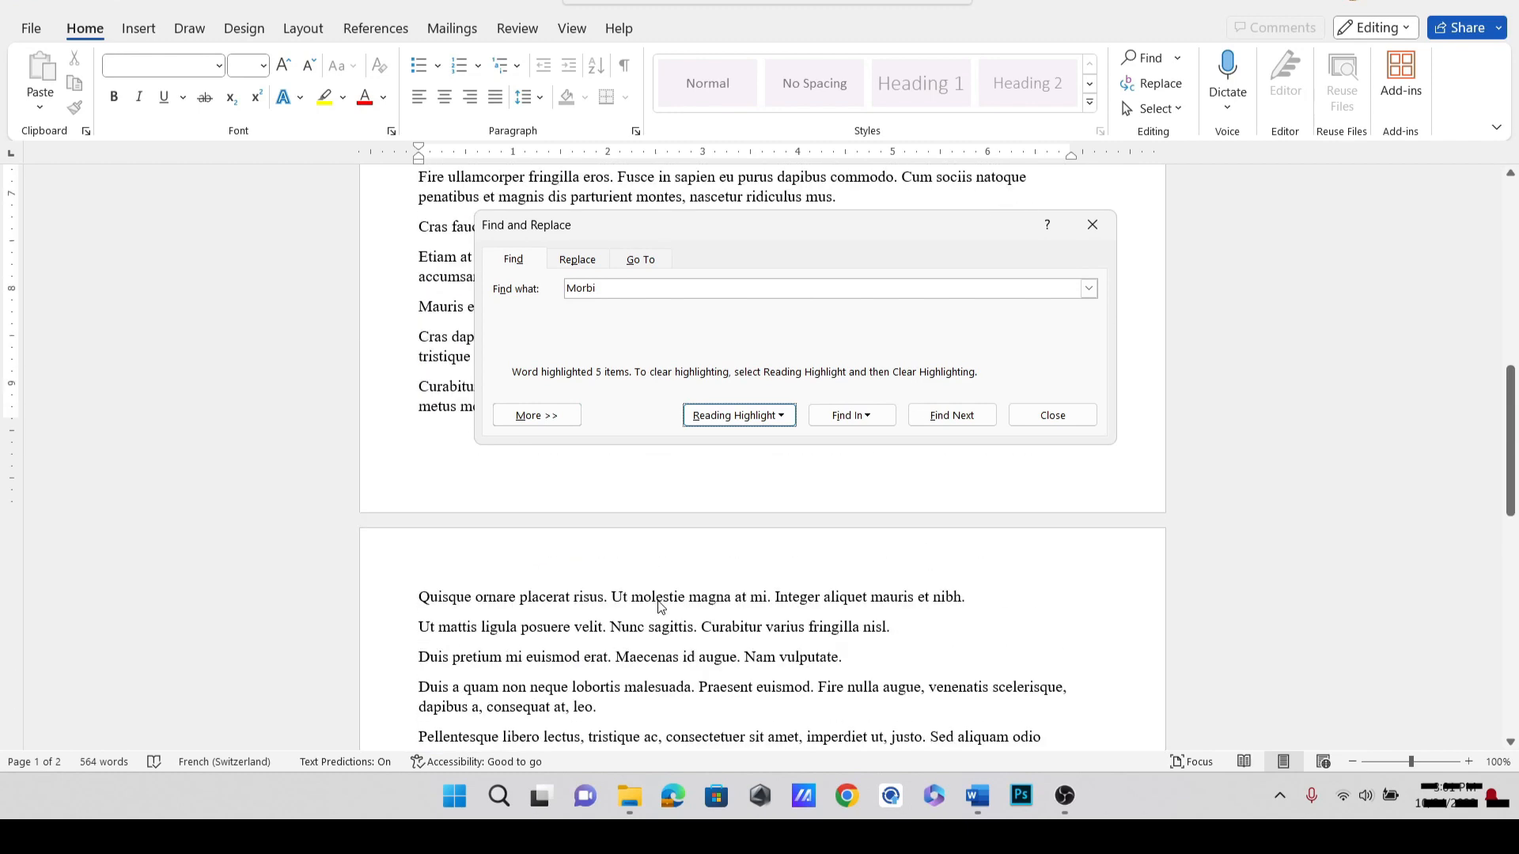
click(922, 417)
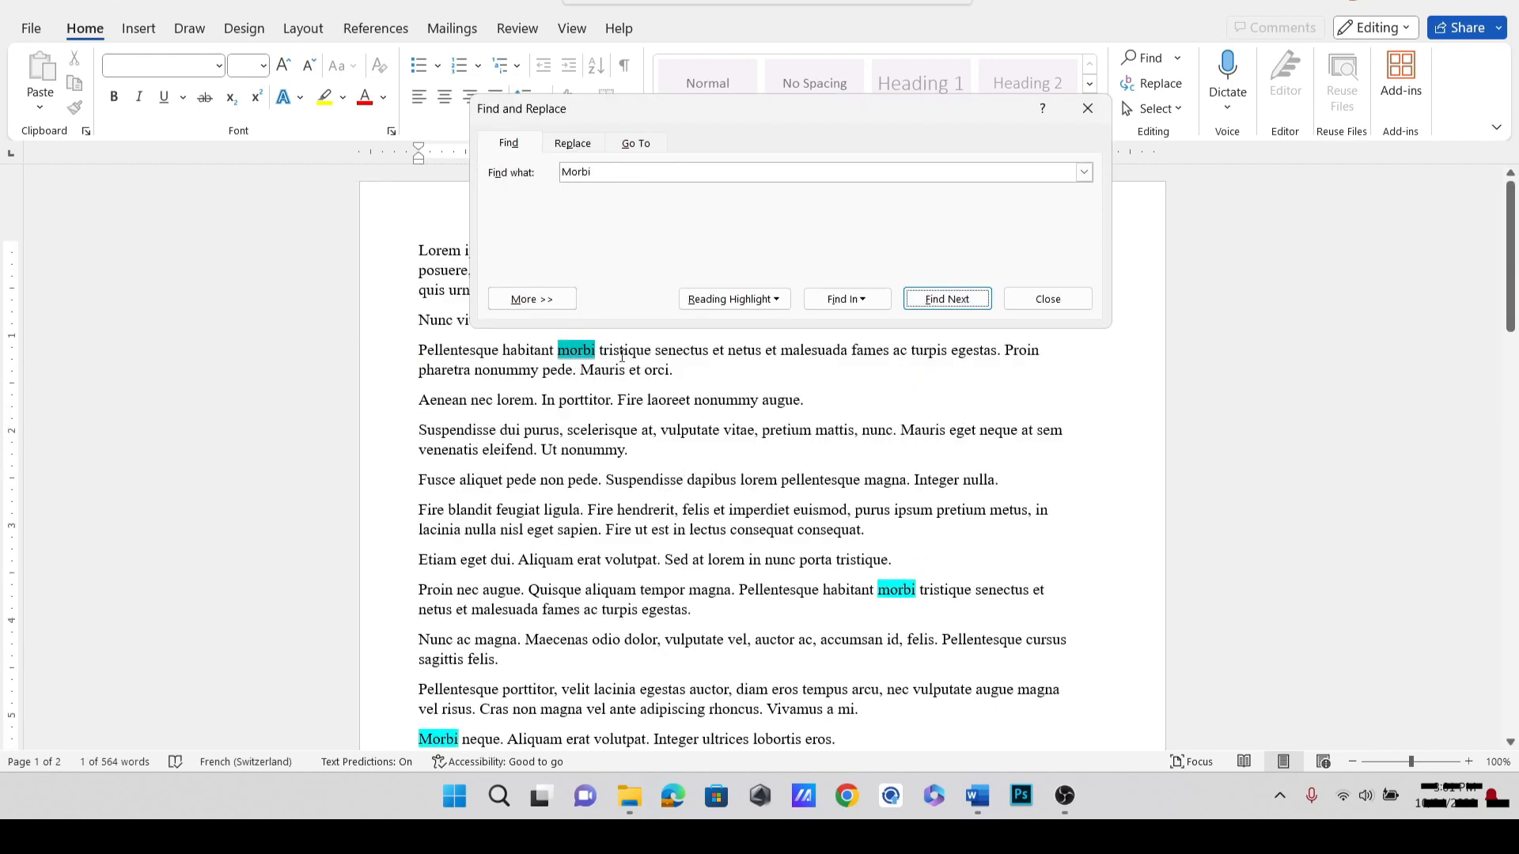
scroll(753, 573, down, 10)
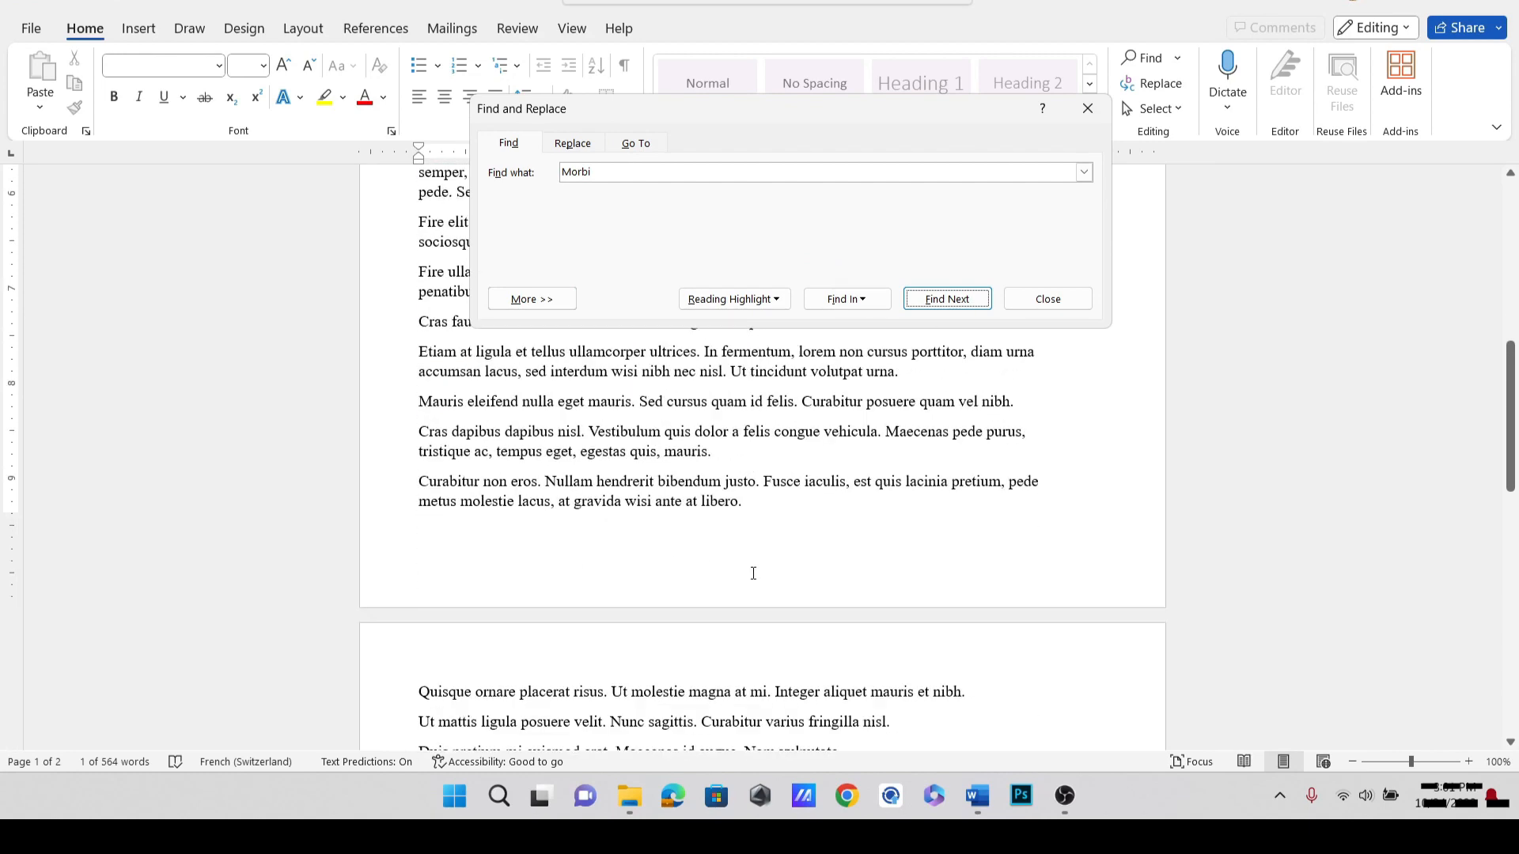
scroll(753, 573, down, 4)
scroll(791, 581, up, 10)
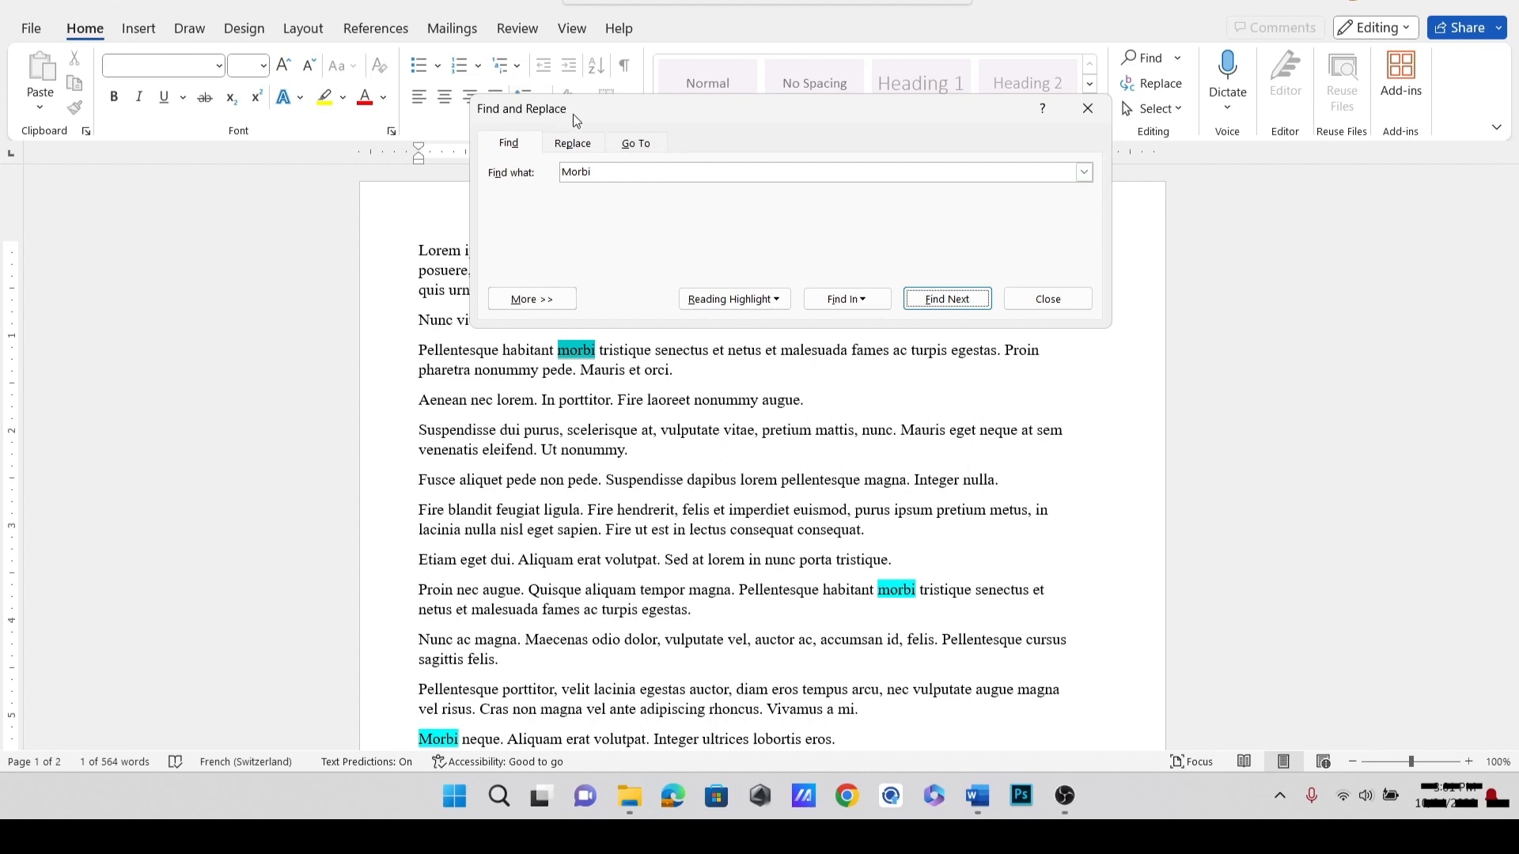
Examine the Go To targets, including Section, Line and Bookmark, and close the Find and Replace dialog.
click(651, 149)
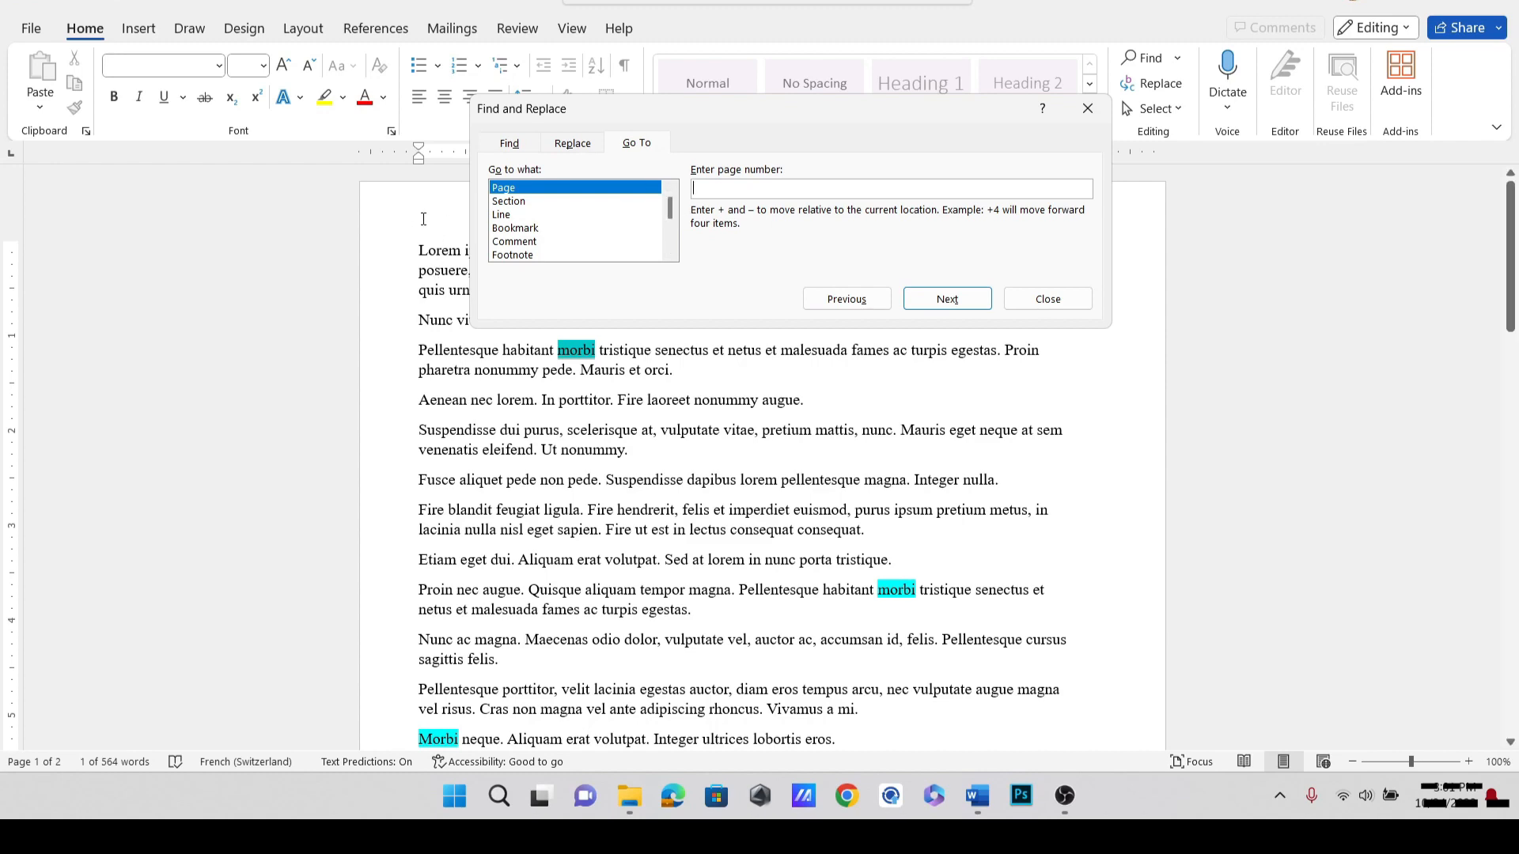
click(542, 204)
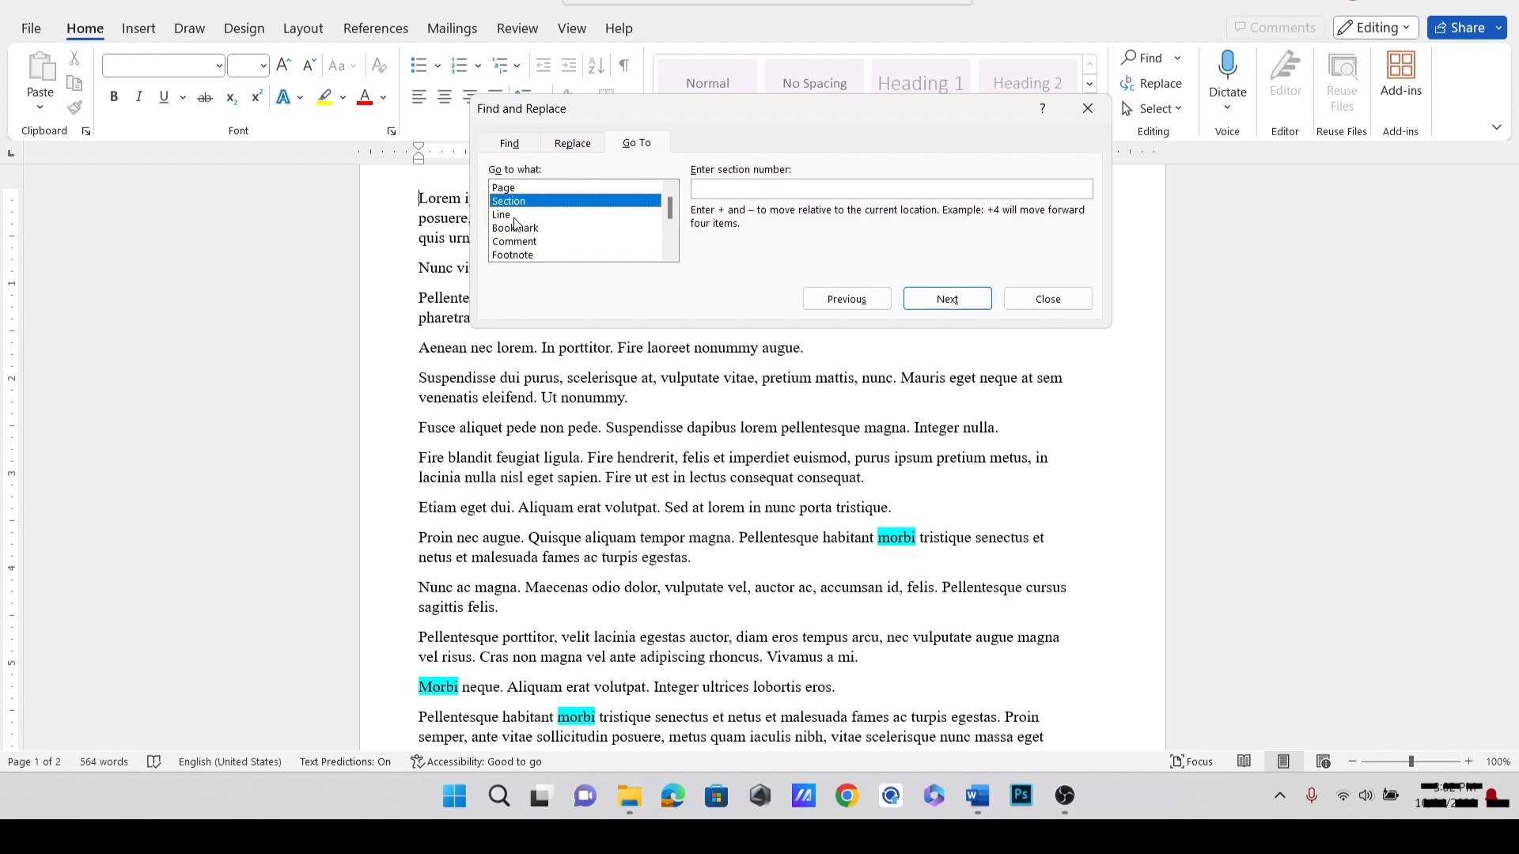
click(516, 214)
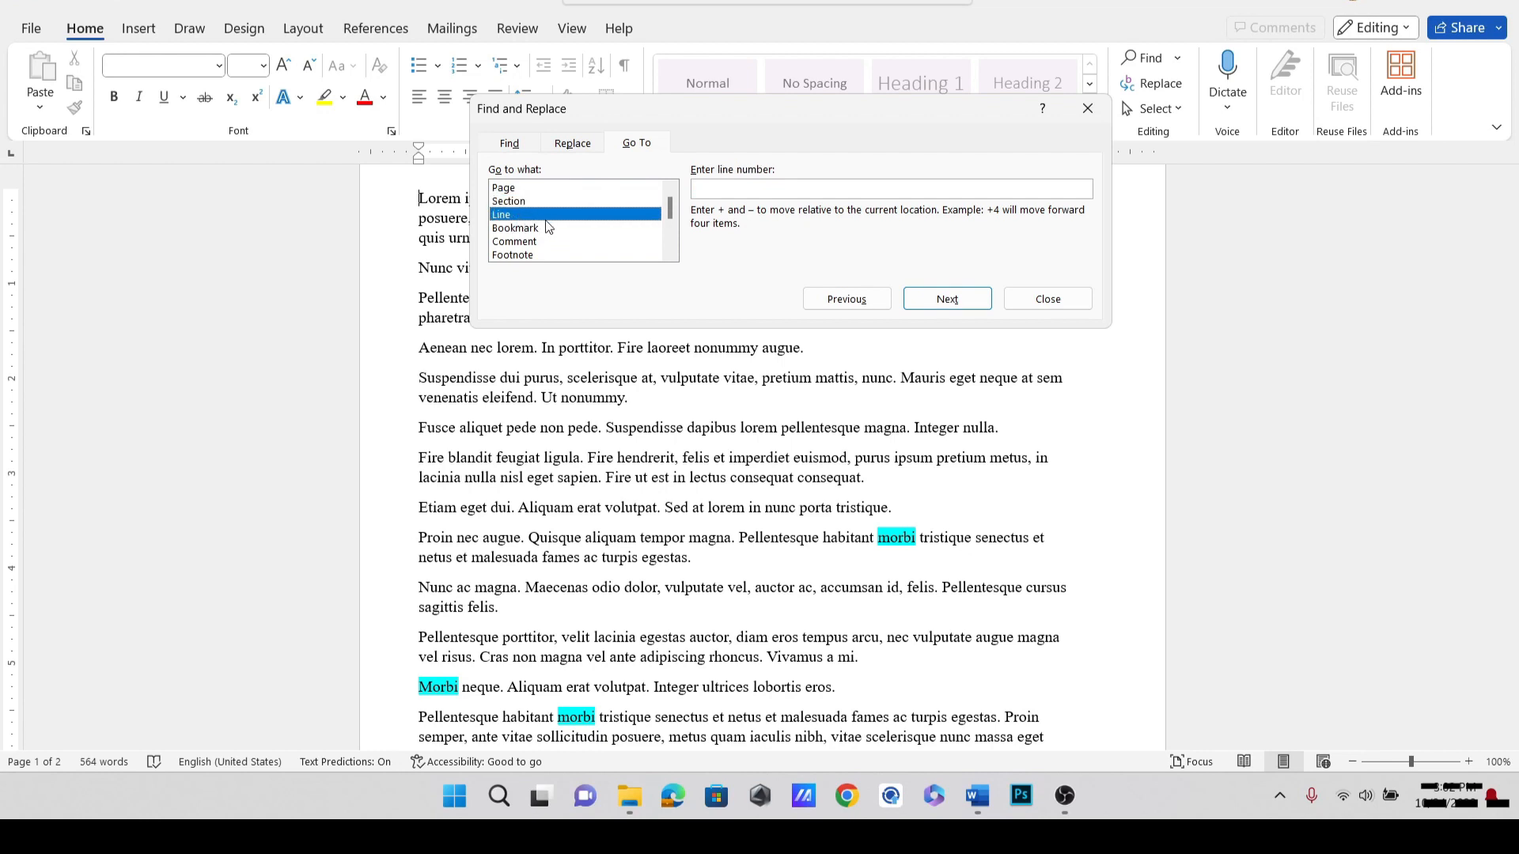
click(547, 229)
scroll(550, 237, down, 2)
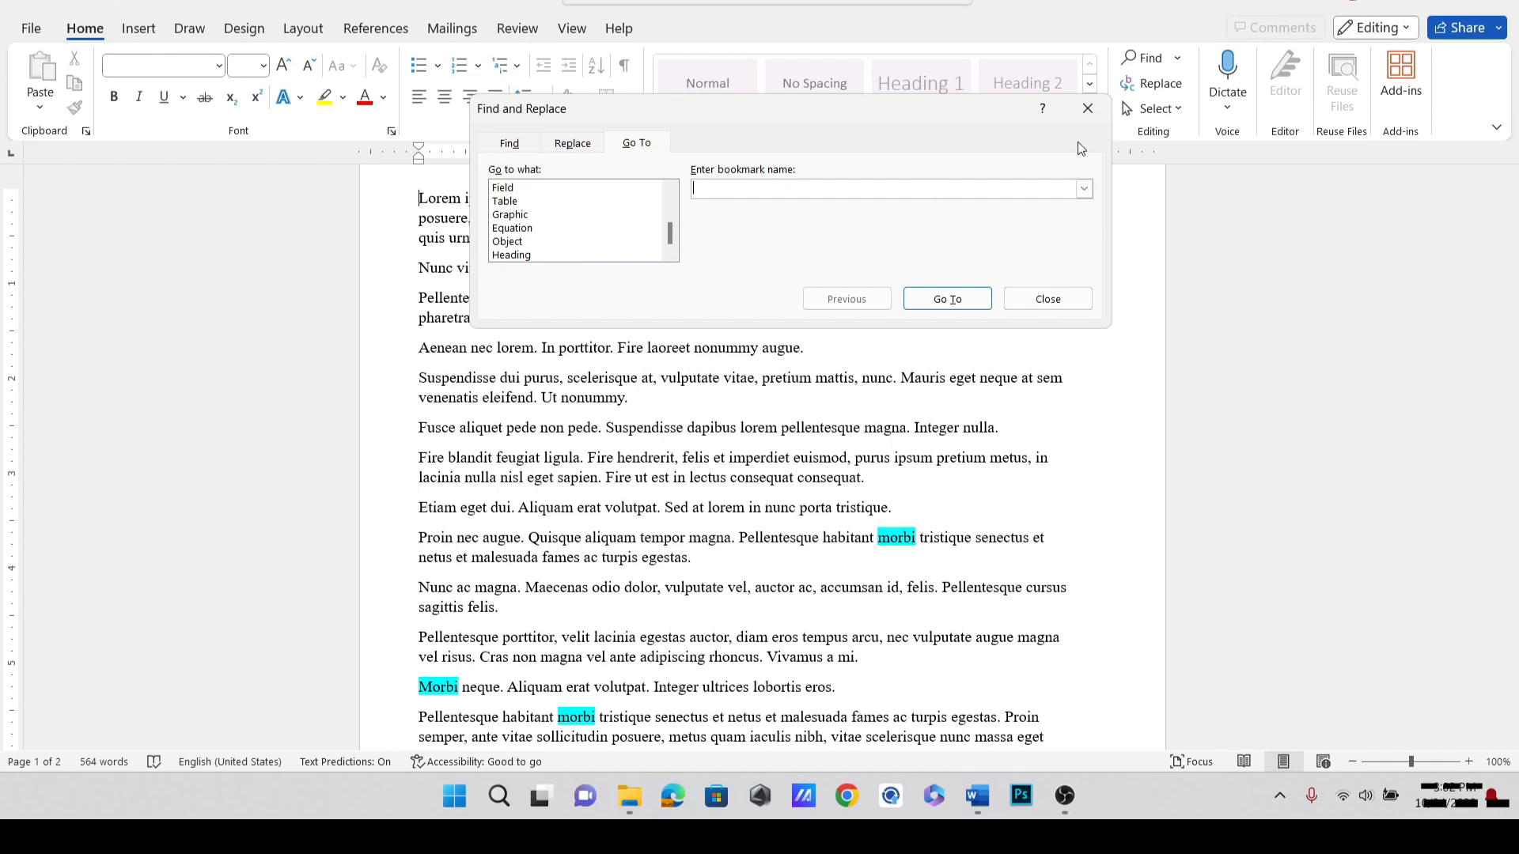
click(1087, 109)
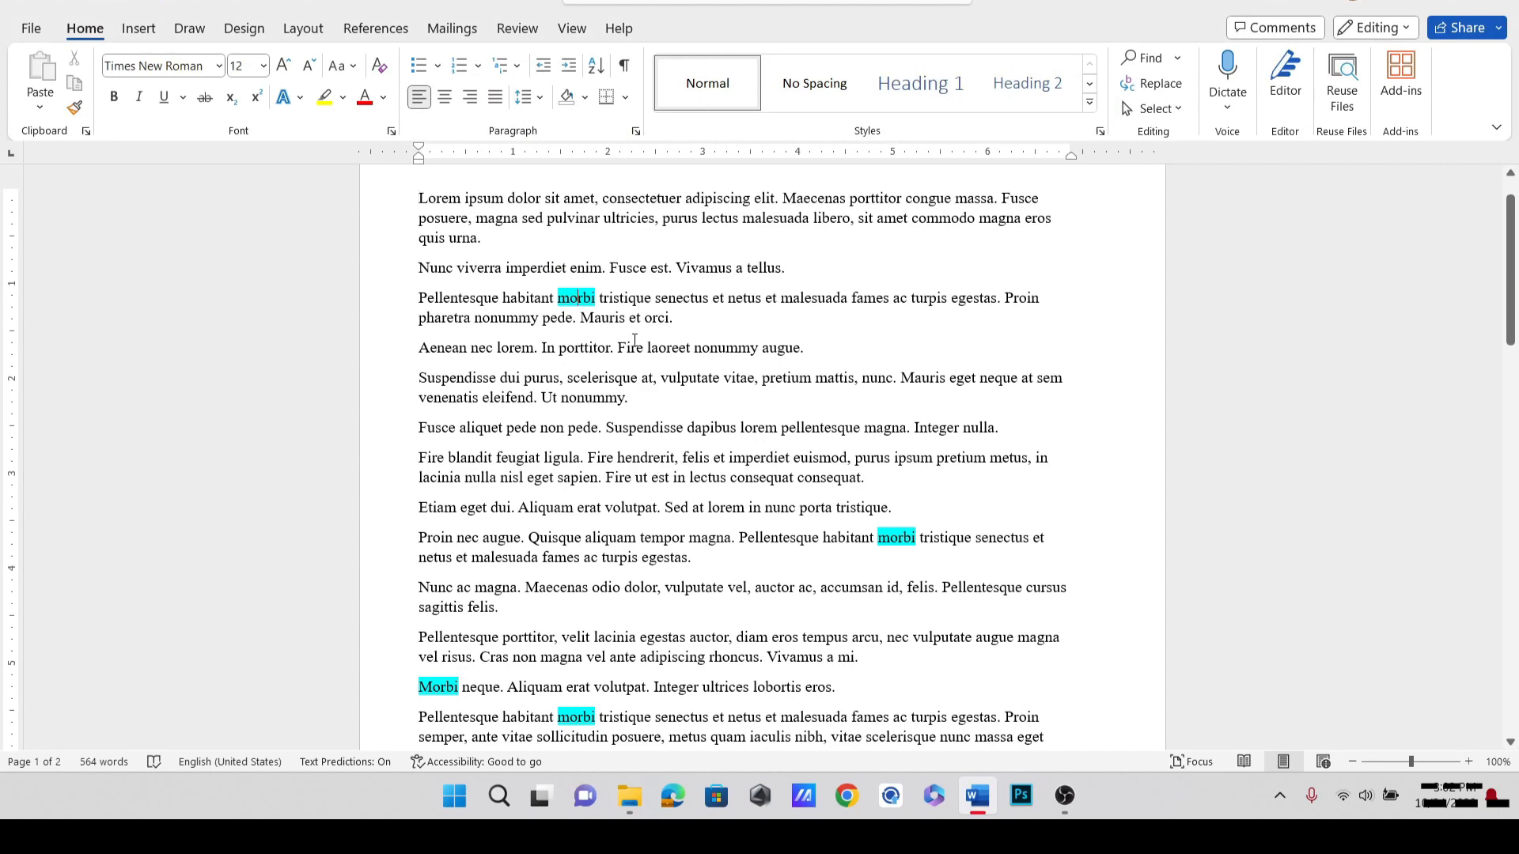
Insert a standard pie chart after the last paragraph on page 2.
scroll(635, 340, up, 2)
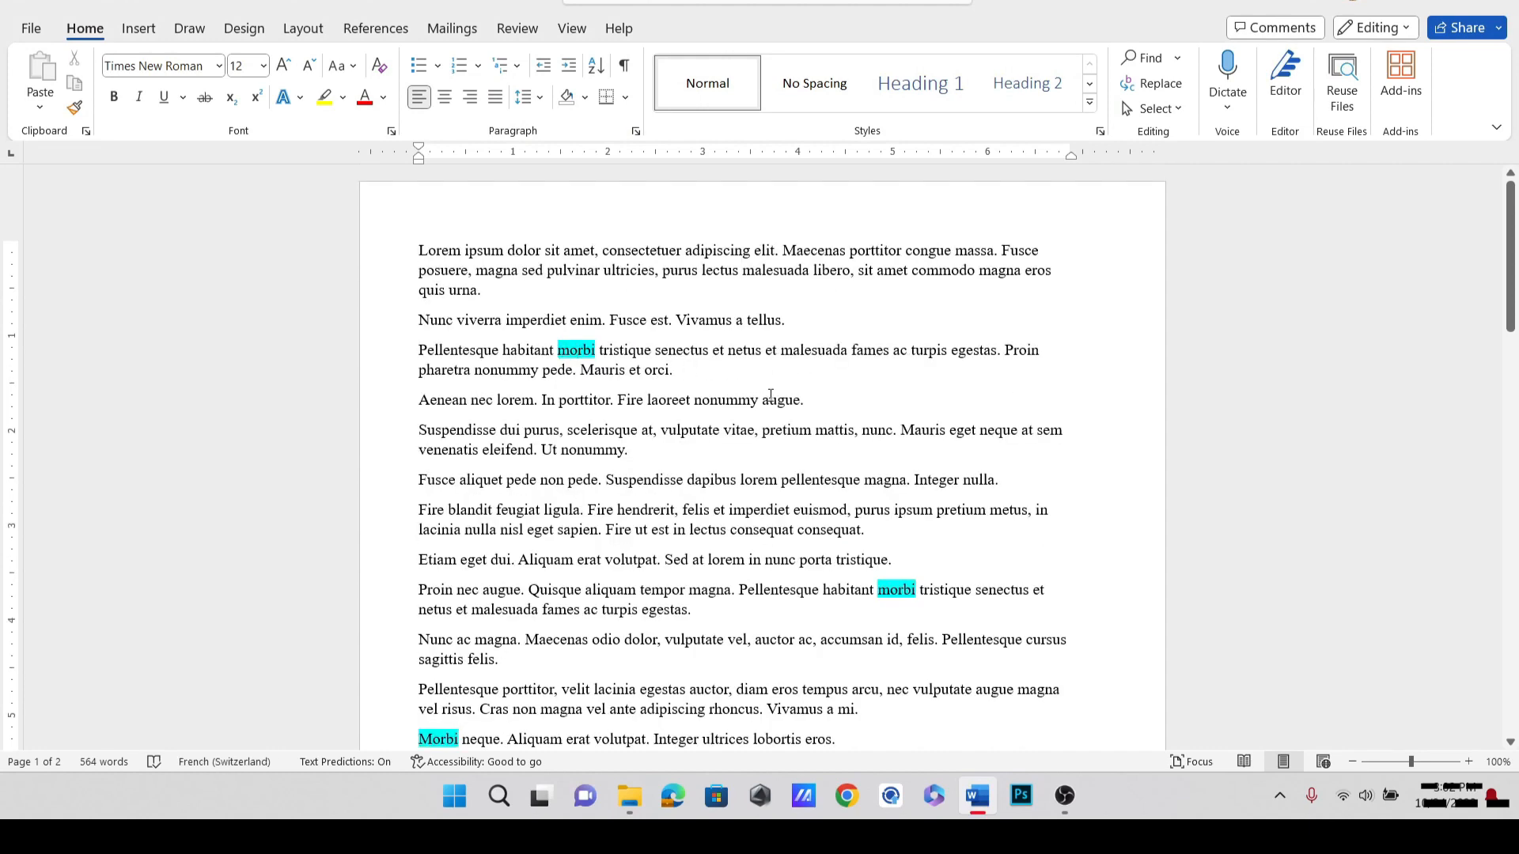
scroll(770, 396, down, 15)
click(710, 589)
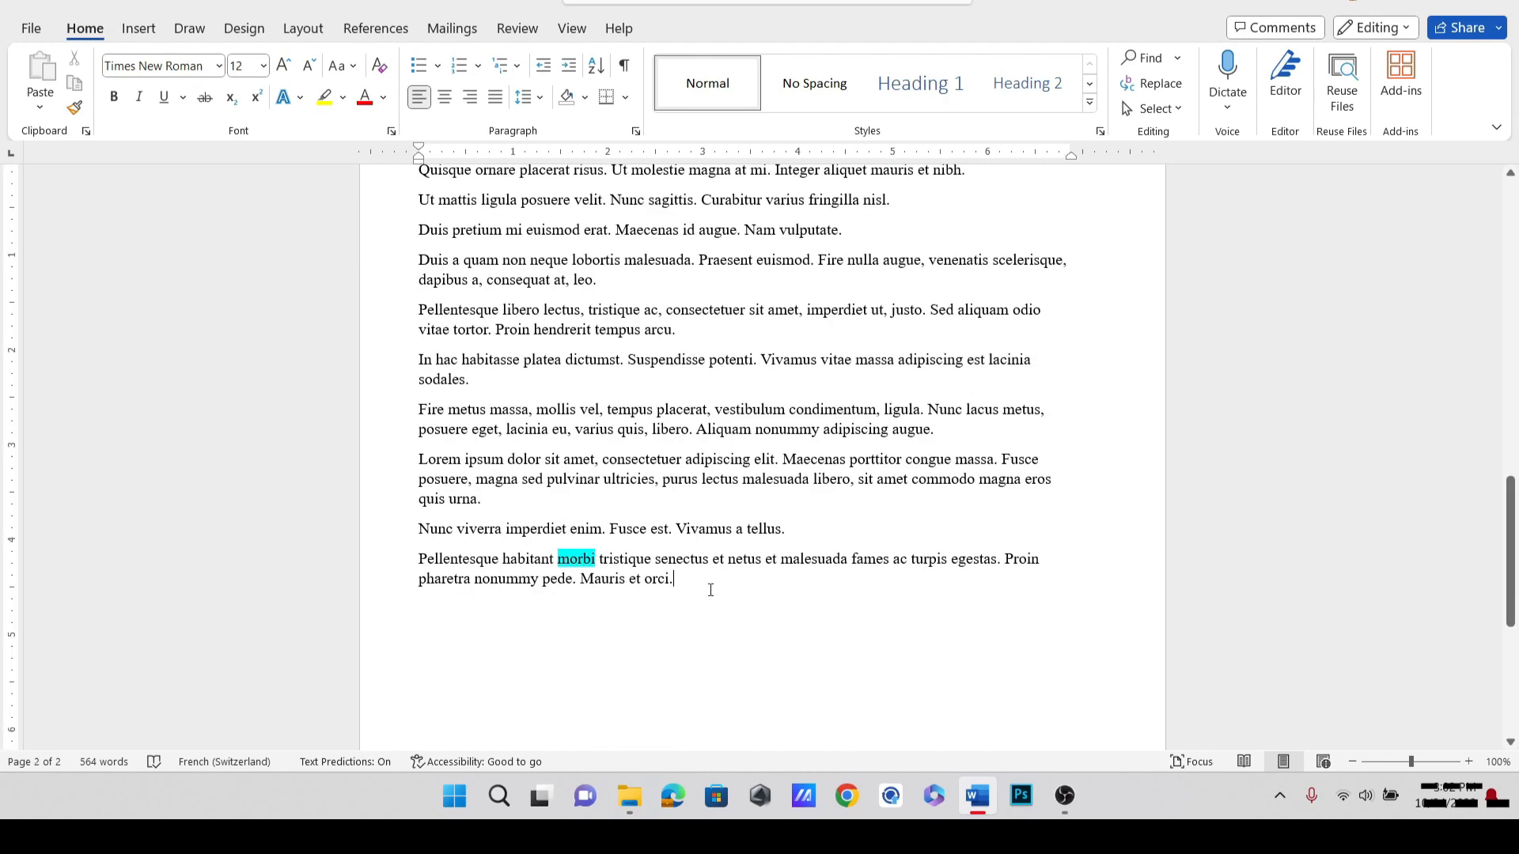
scroll(700, 583, down, 5)
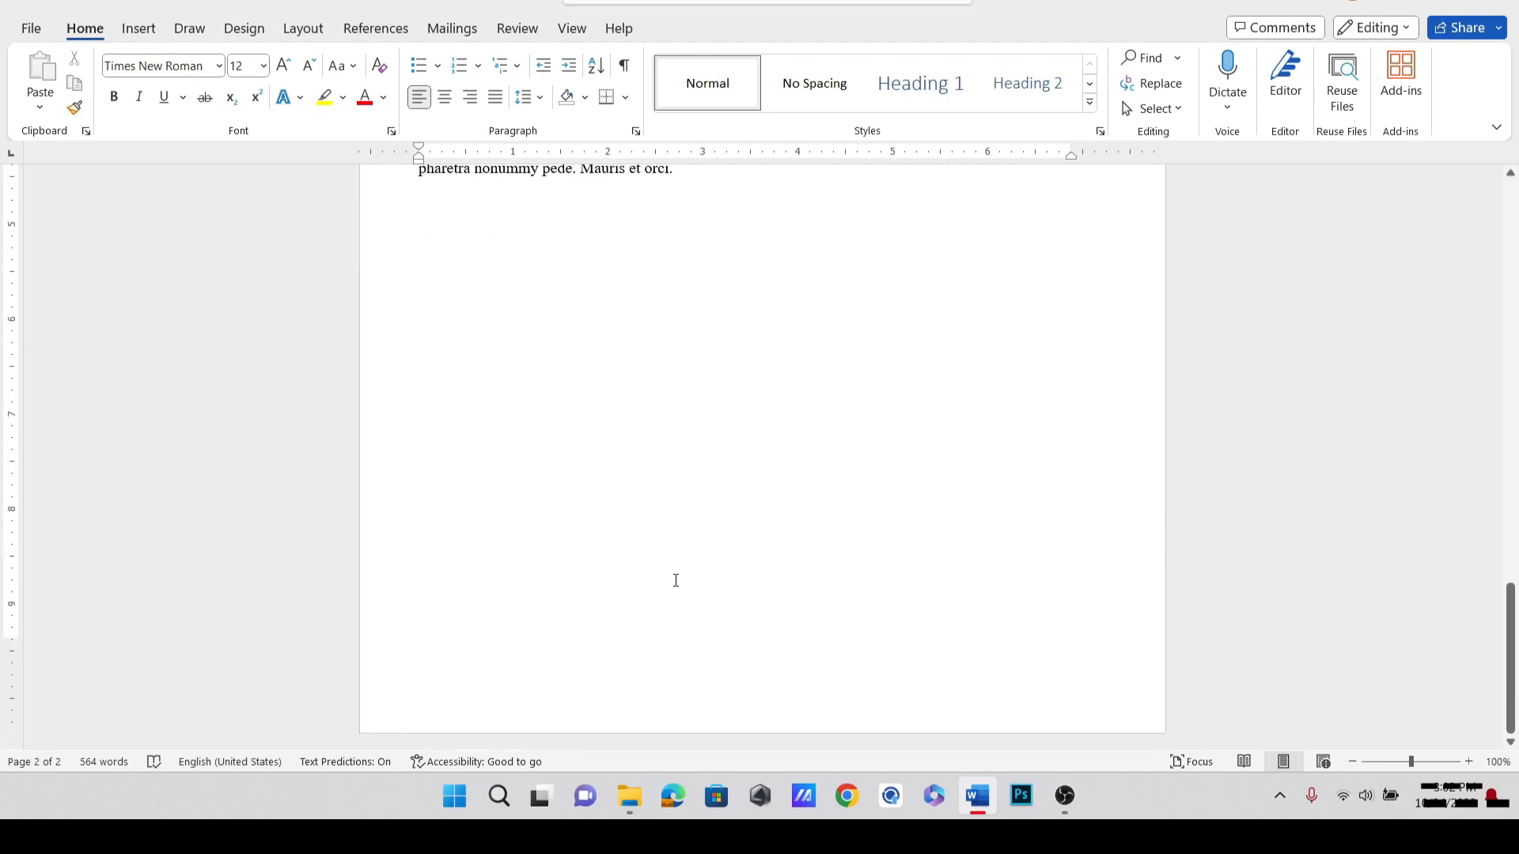
click(138, 29)
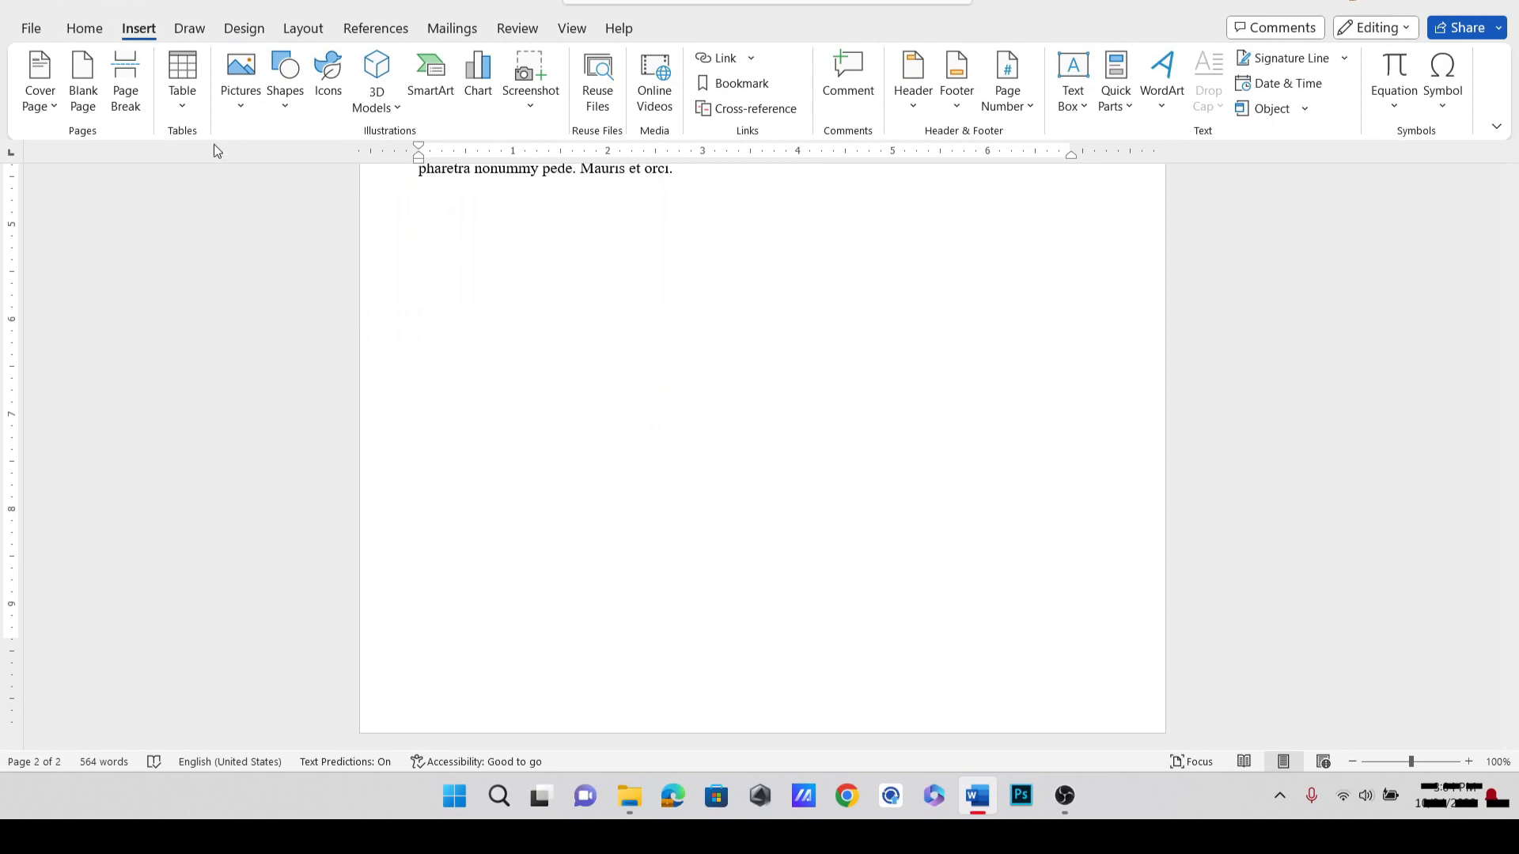
click(490, 89)
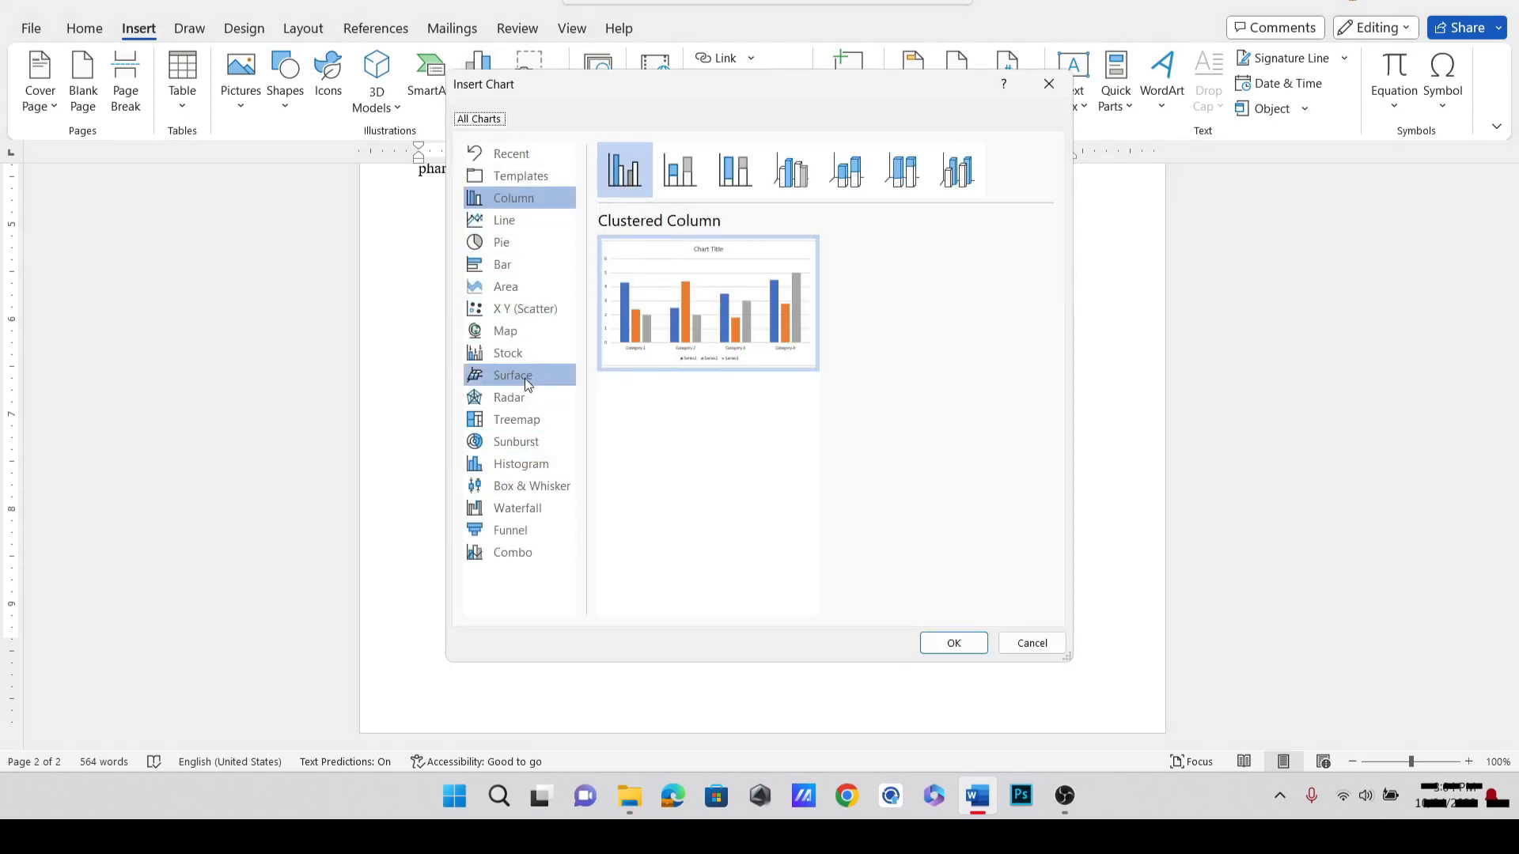
click(510, 240)
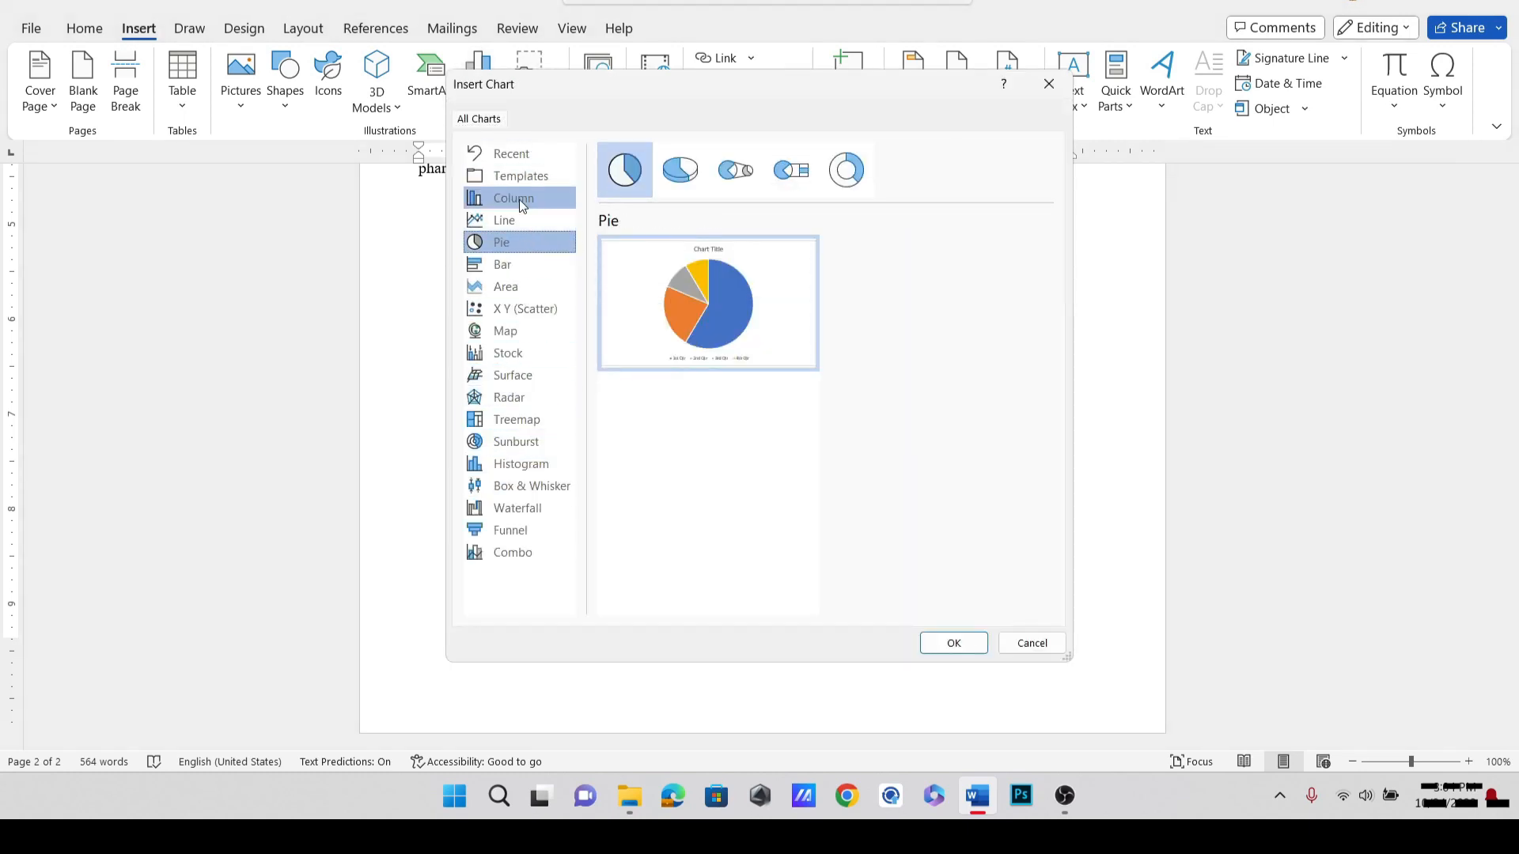
click(519, 200)
click(520, 247)
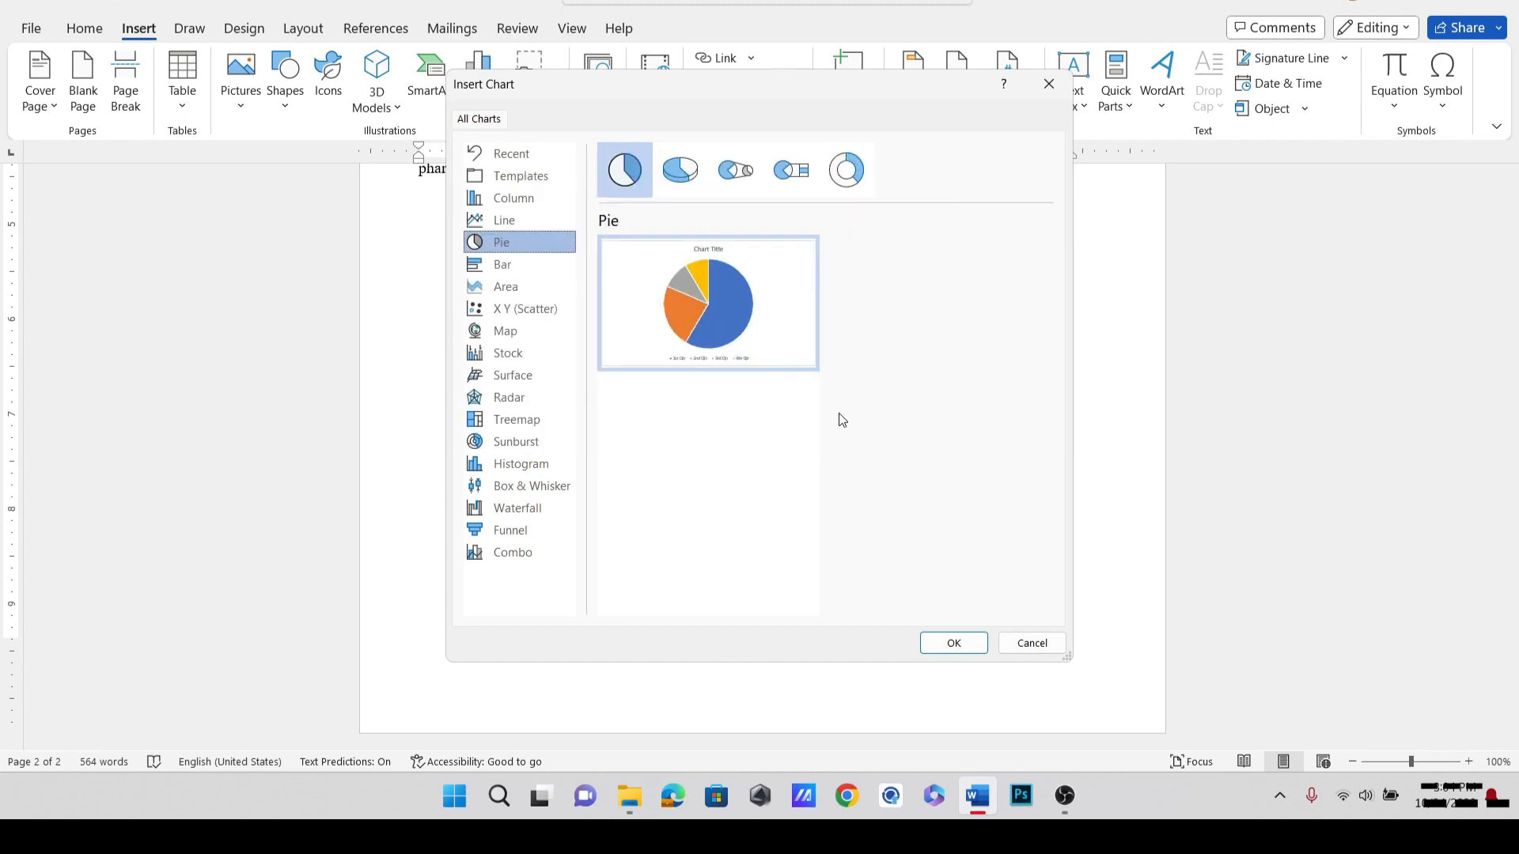
click(954, 642)
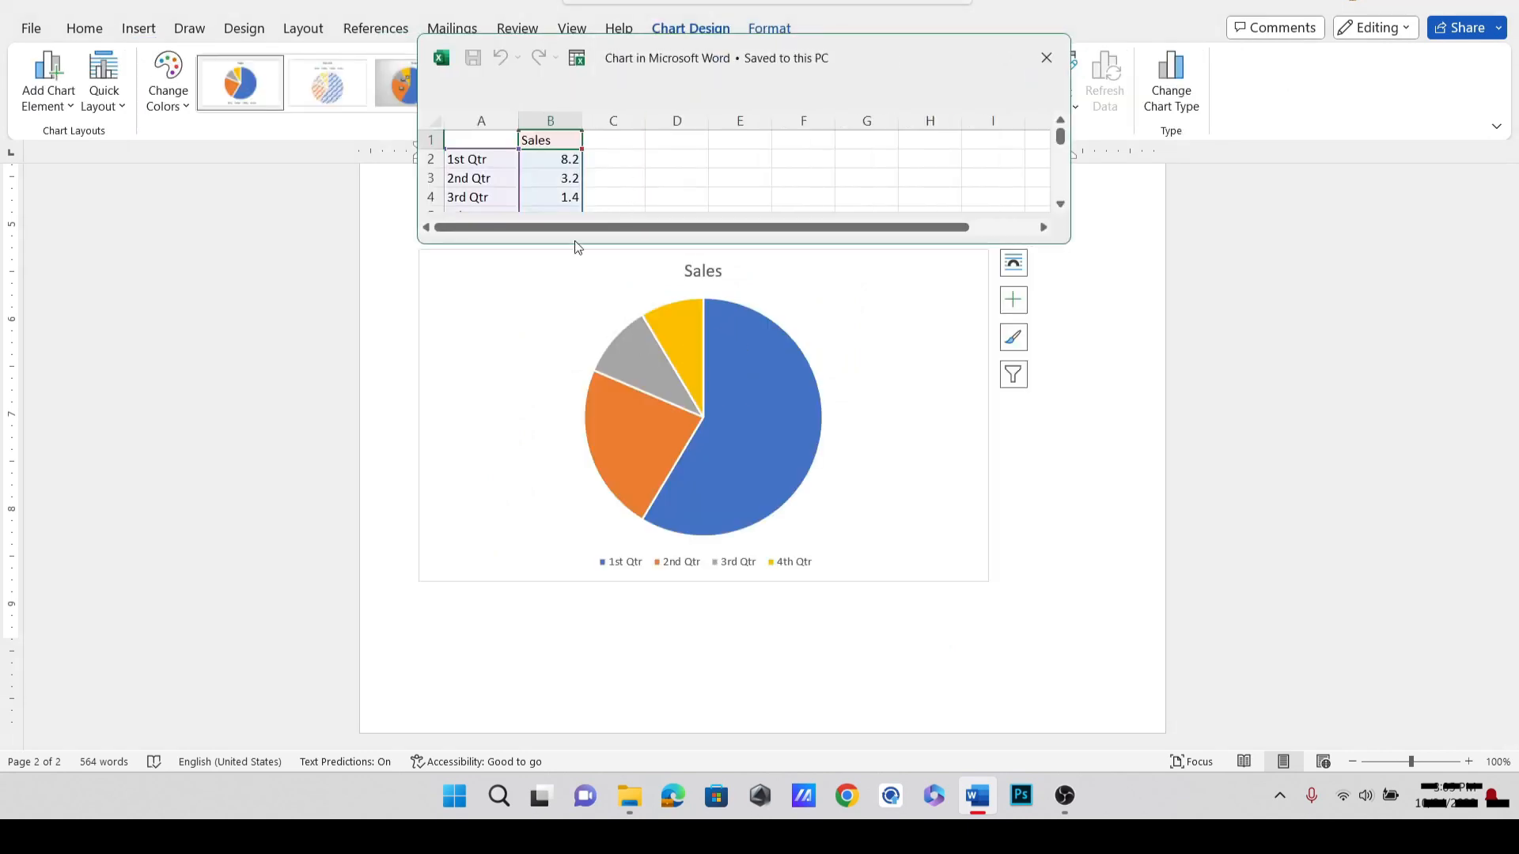
Change the data series heading in cell B1 of the pie chart's data sheet to "Business".
click(776, 424)
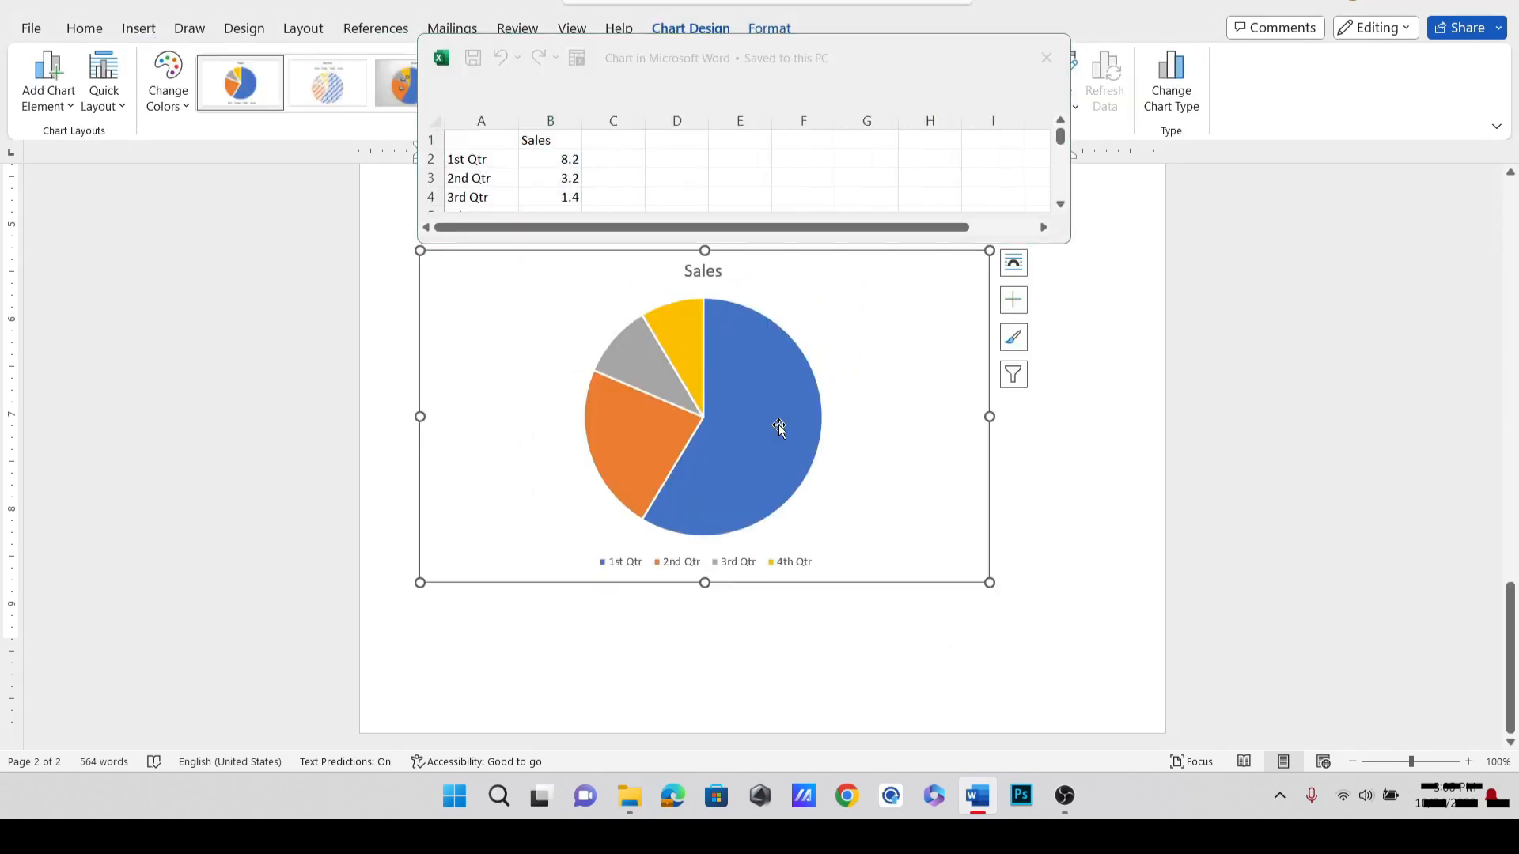
click(556, 139)
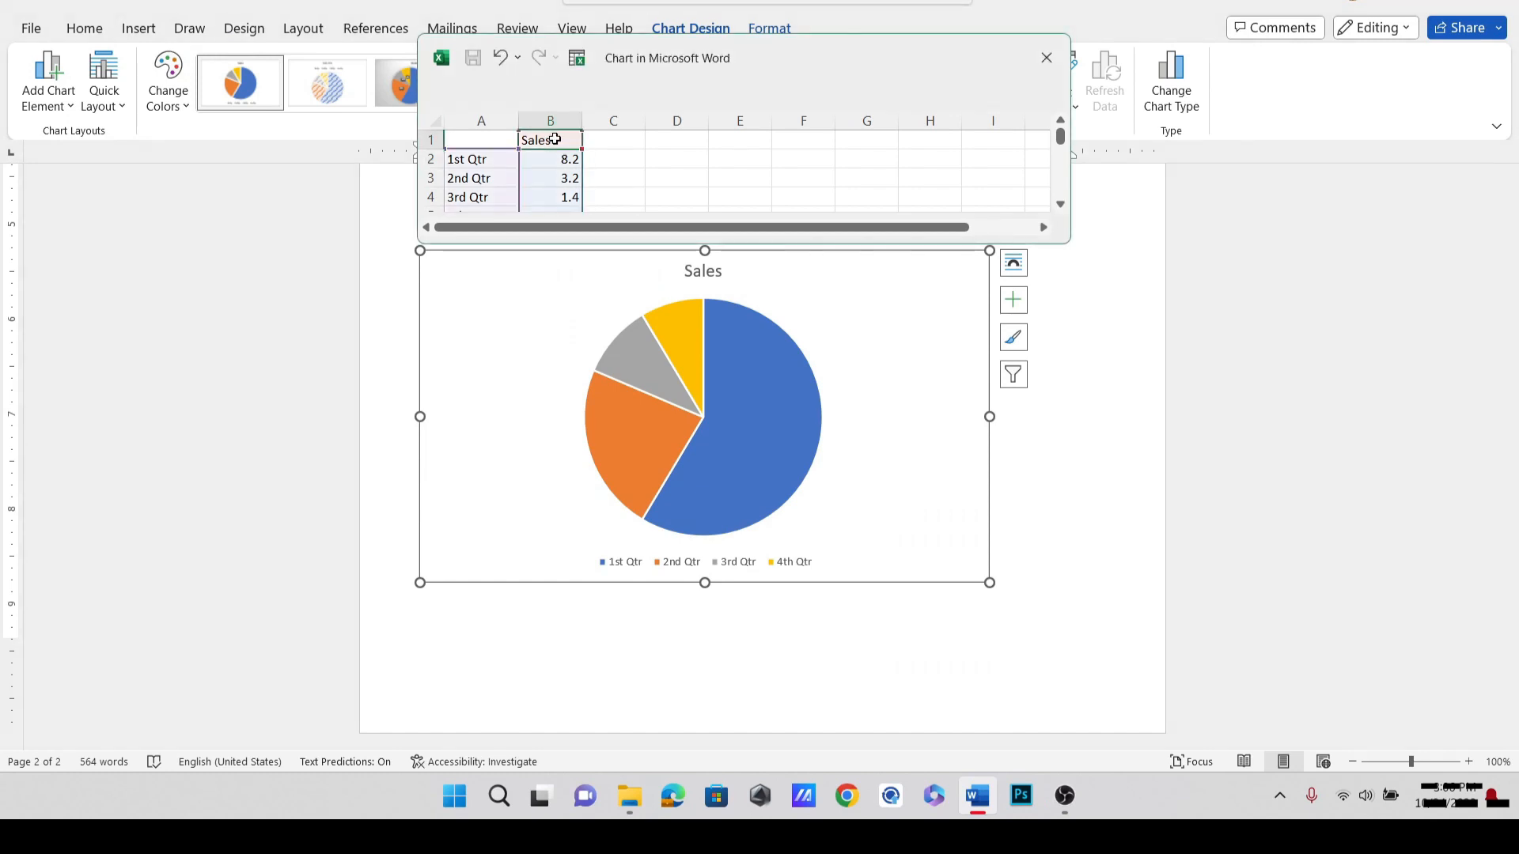
key(BackSpace)
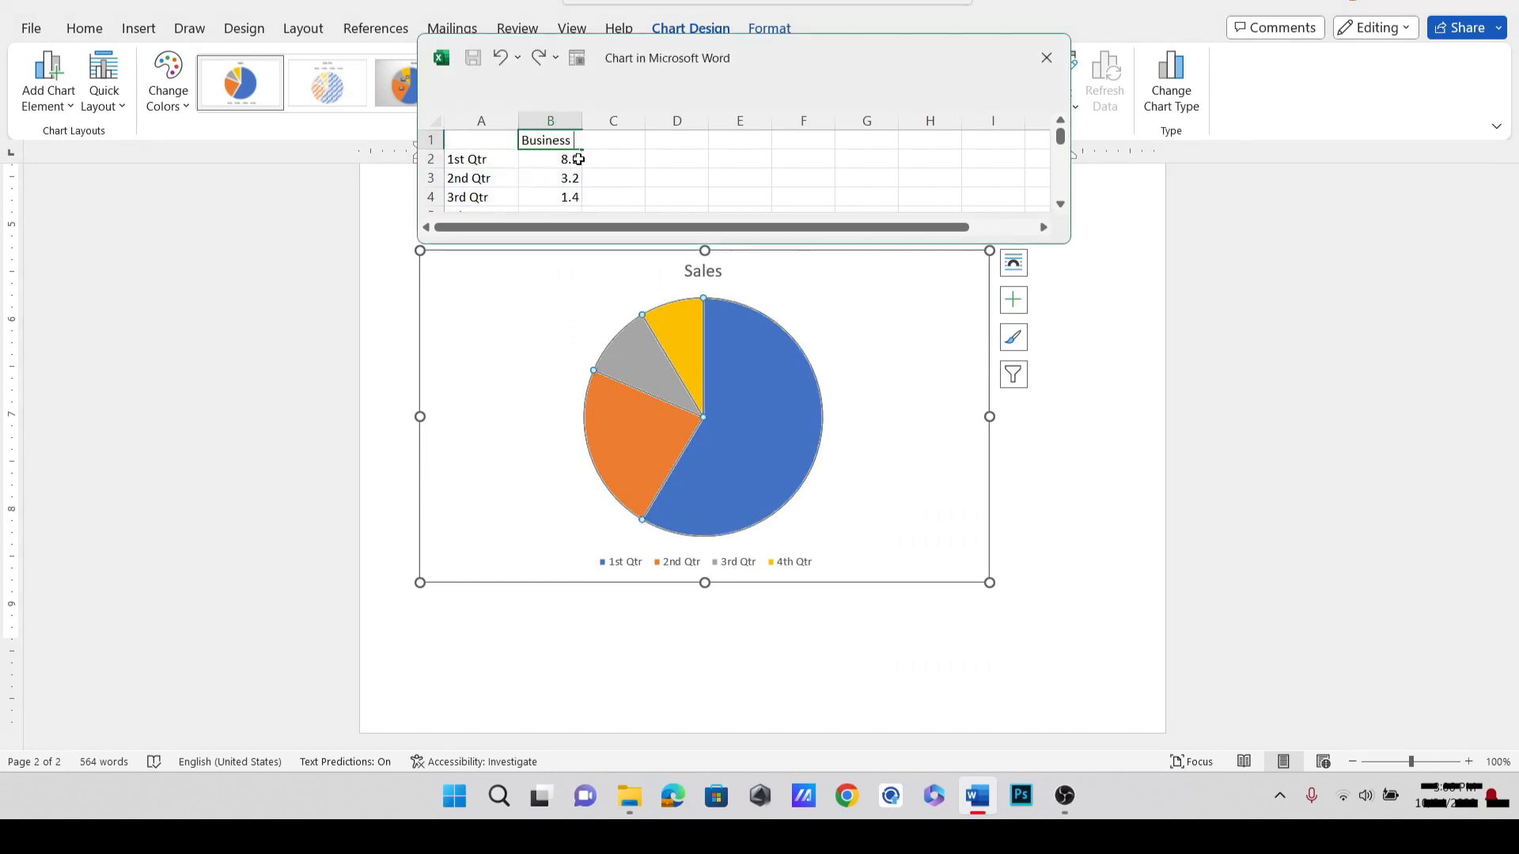
click(577, 156)
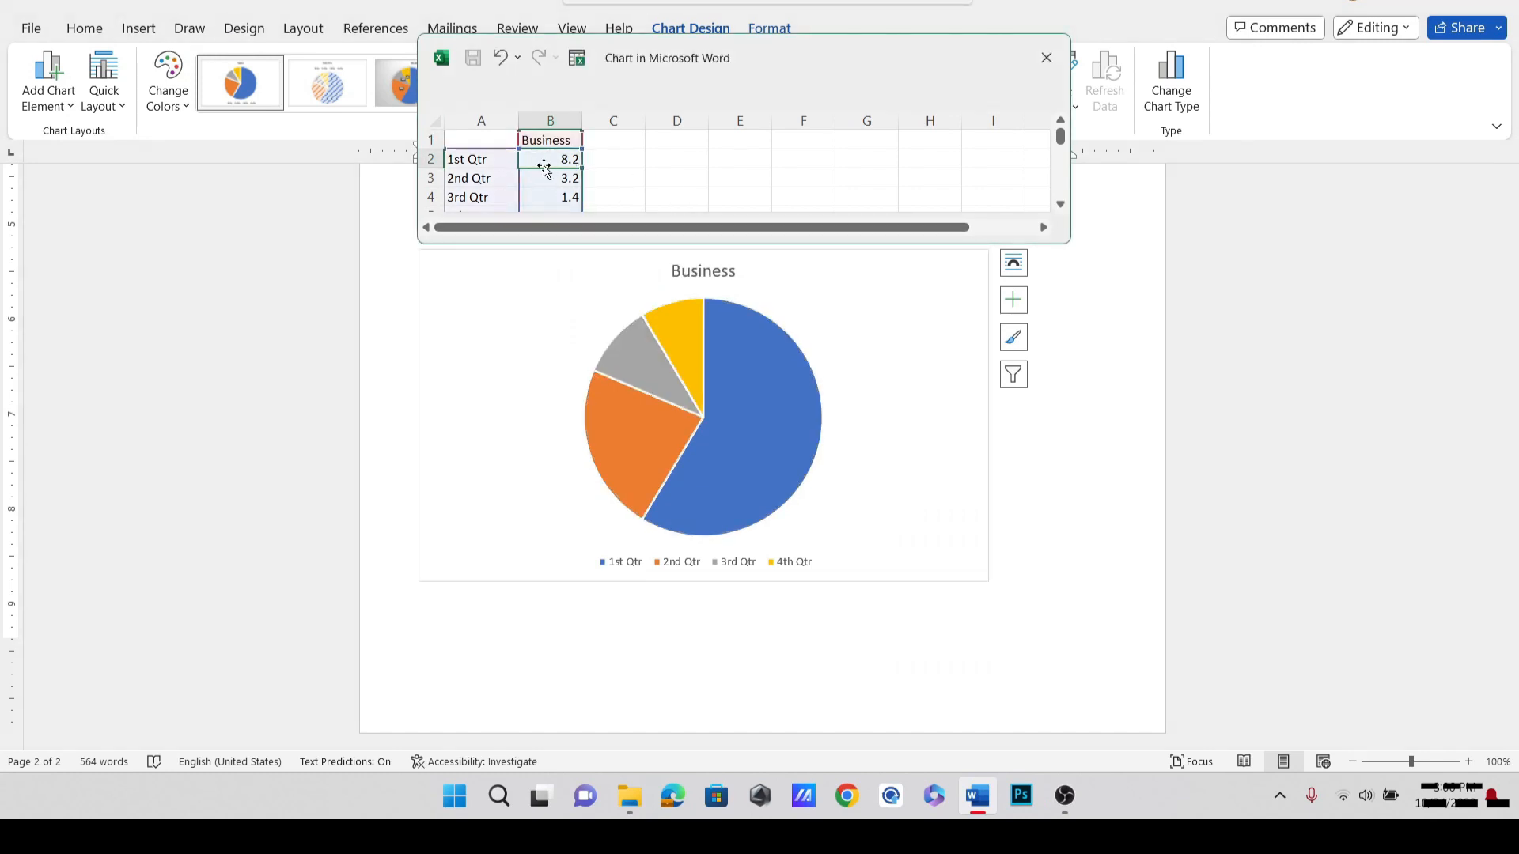
Rename the chart data categories 1st Qtr and 2nd Qtr as "Cosmetics" and "Stationary".
double_click(501, 161)
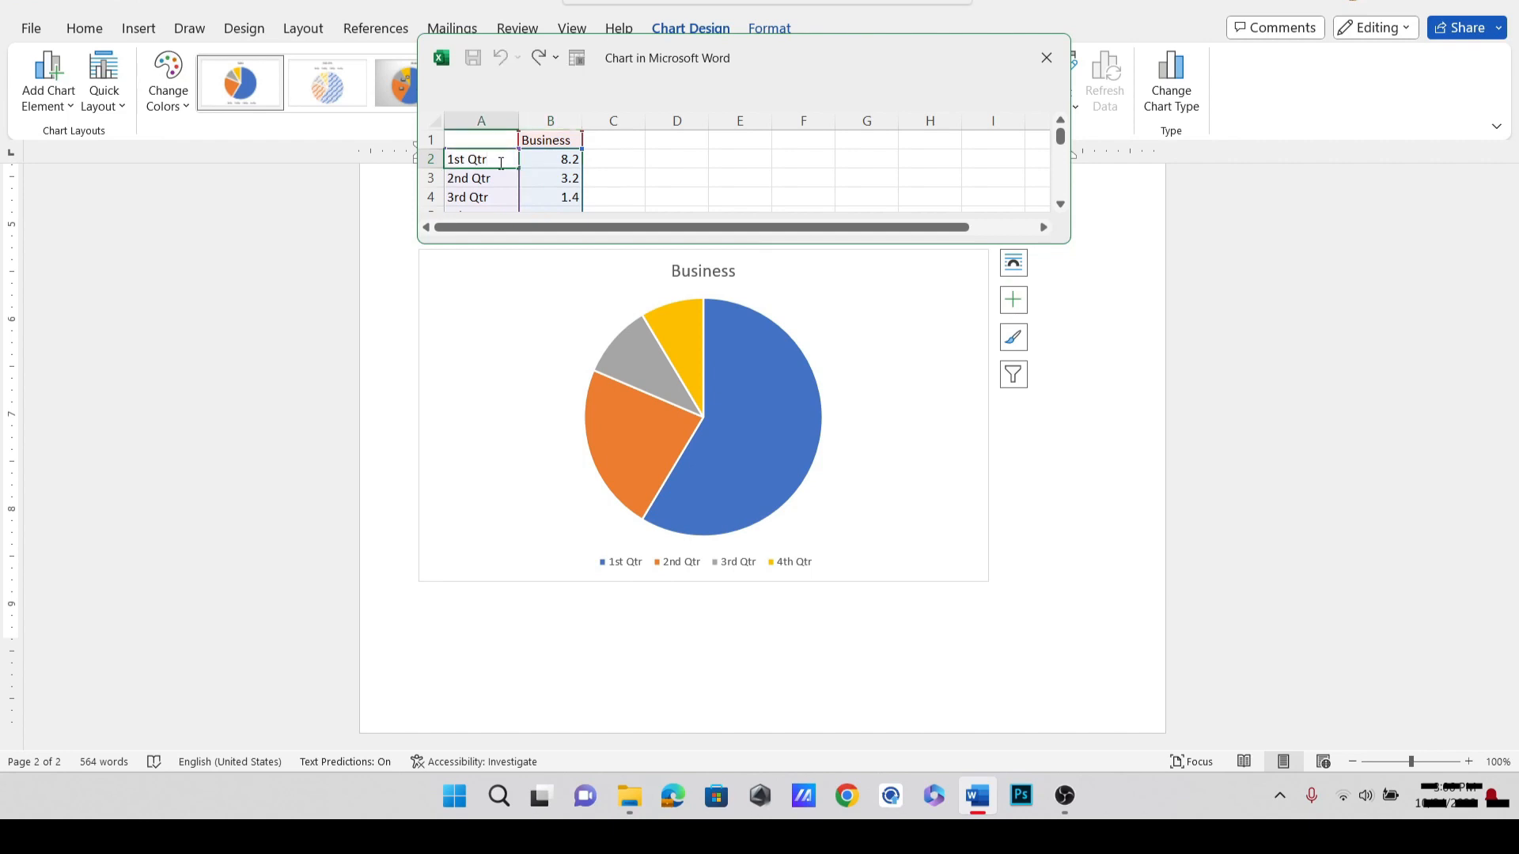
key(BackSpace)
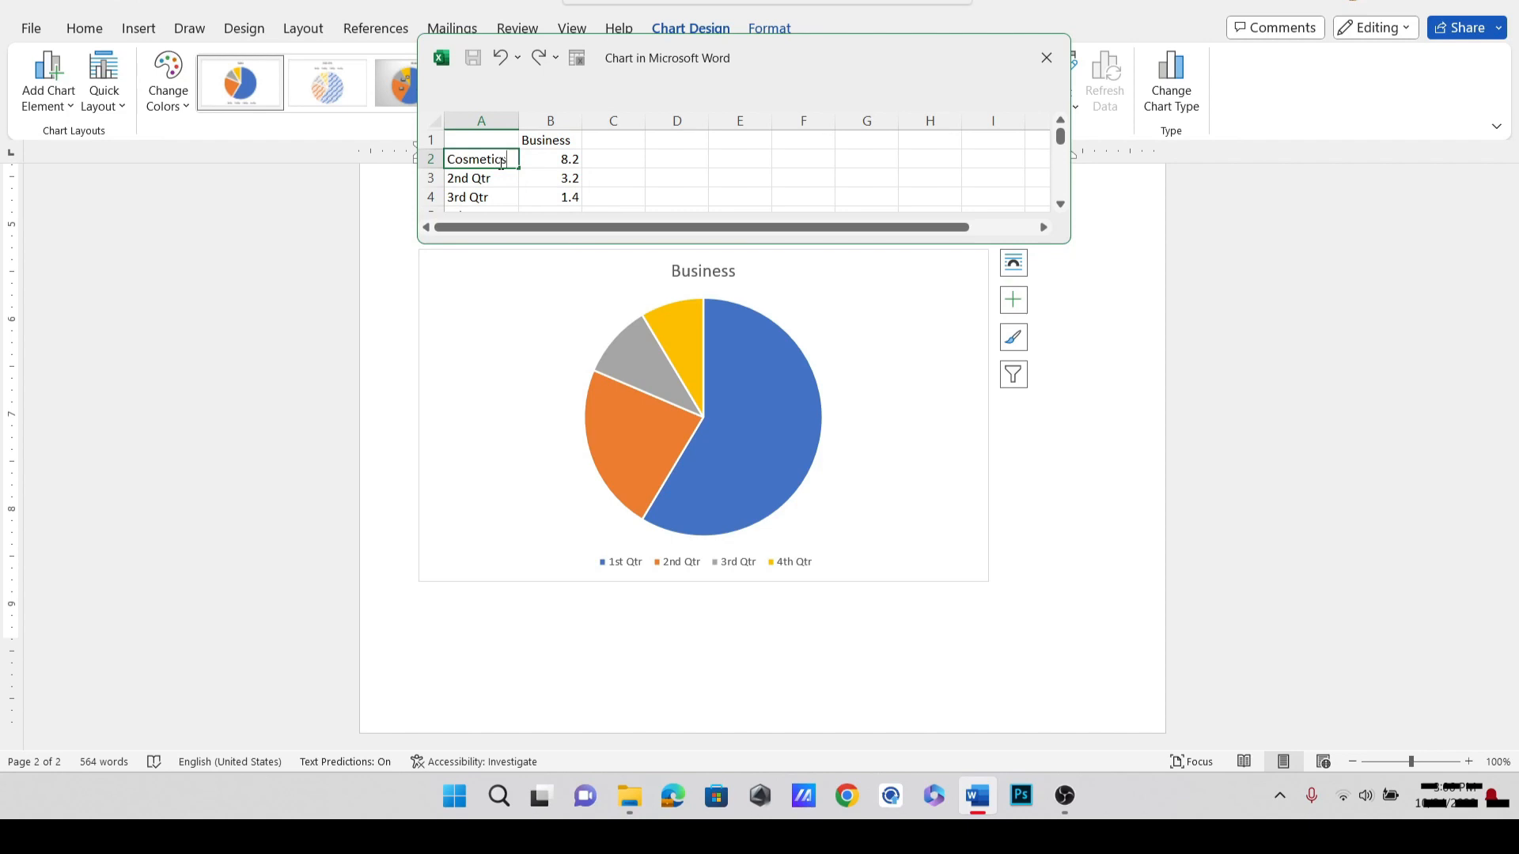
text(Cosmetics)
click(501, 177)
double_click(503, 177)
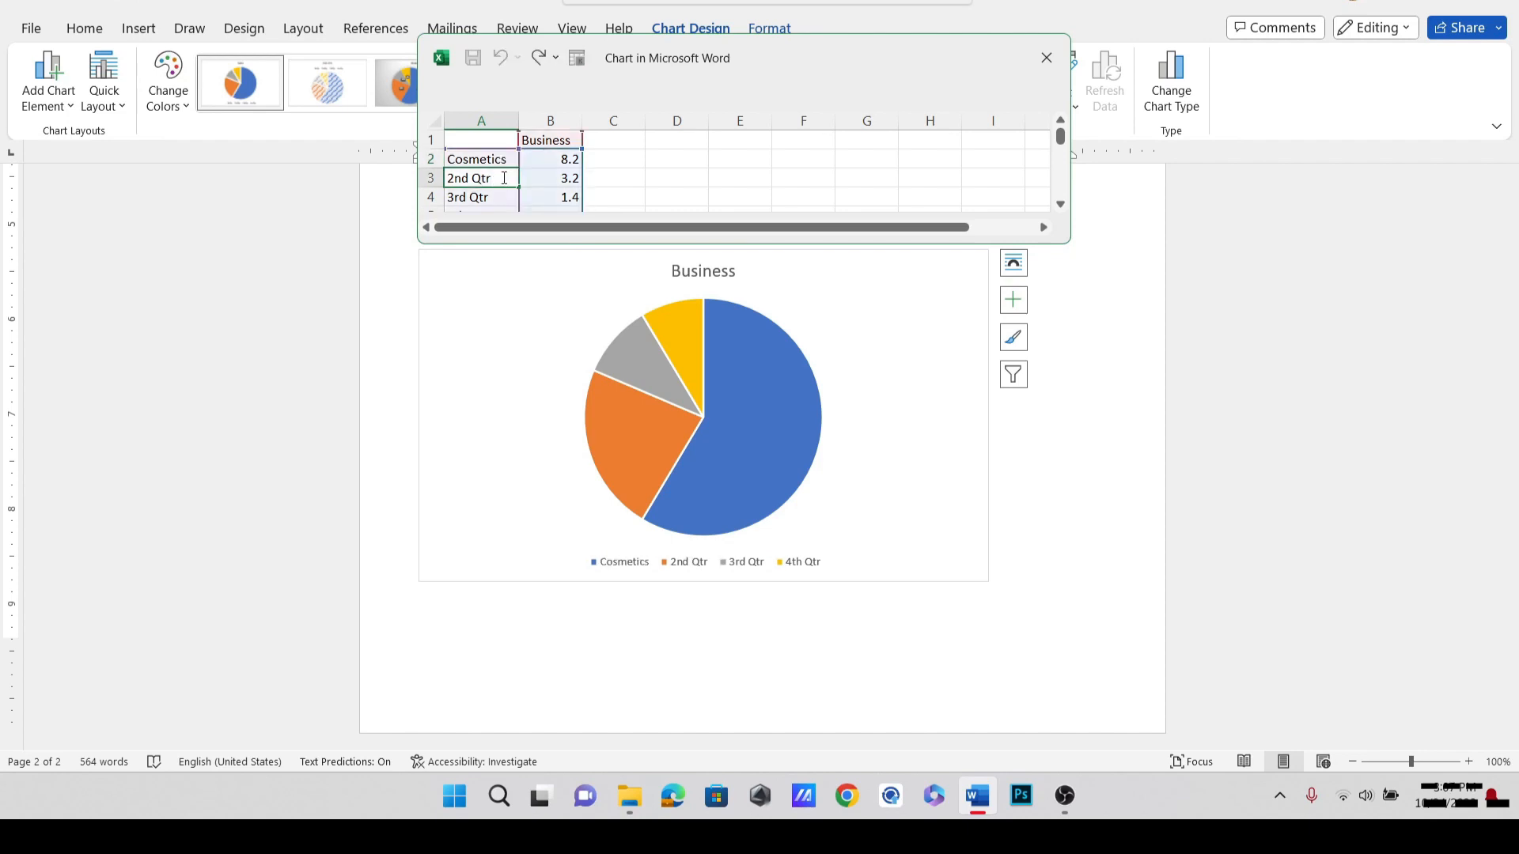
key(BackSpace)
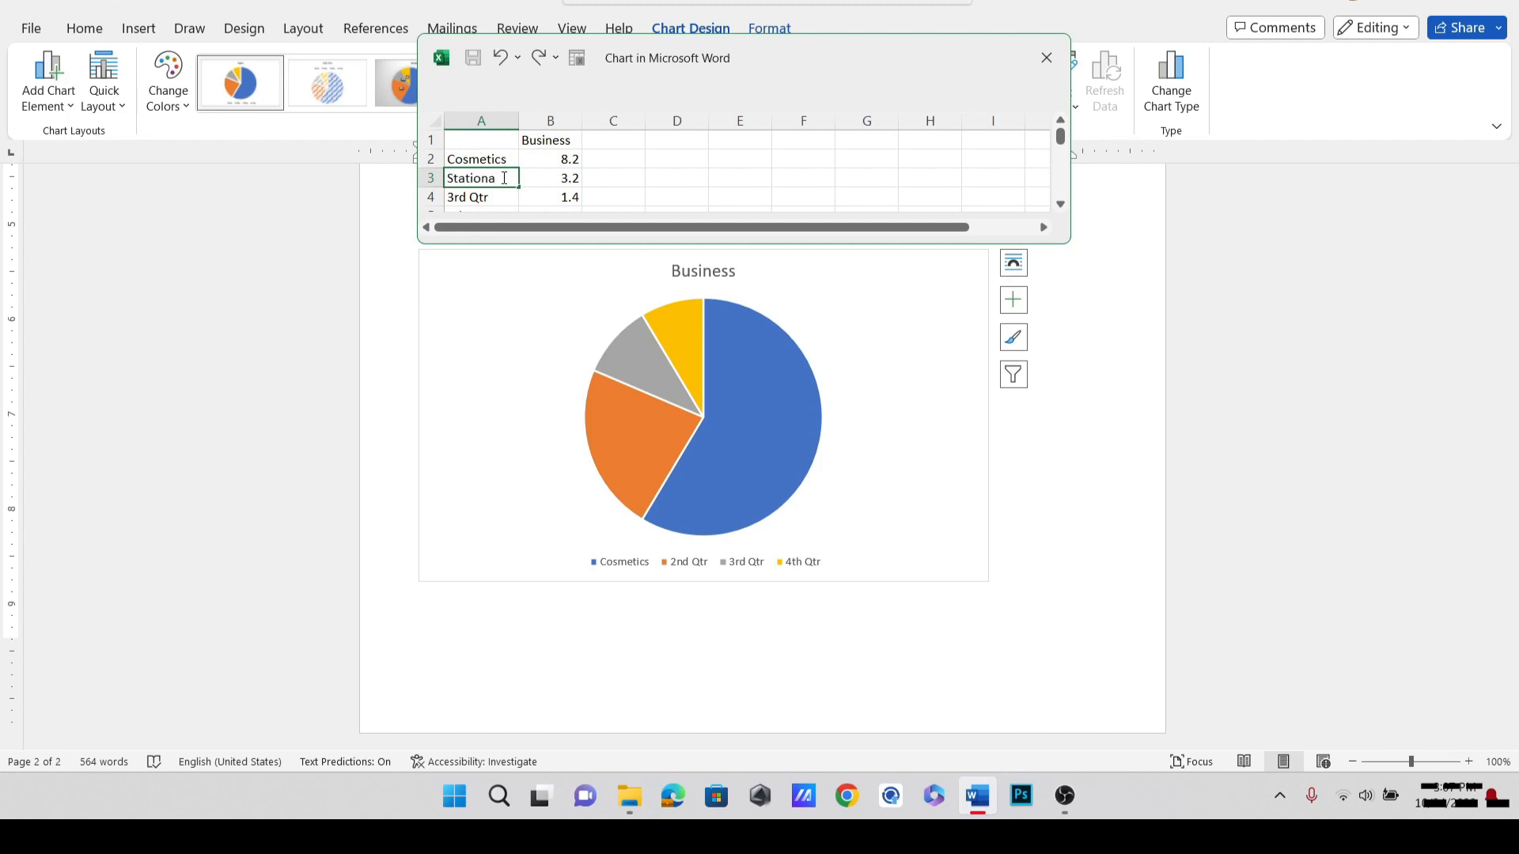
Rename the 3rd Qtr category in cell A4 of the chart data as "Profit".
double_click(507, 197)
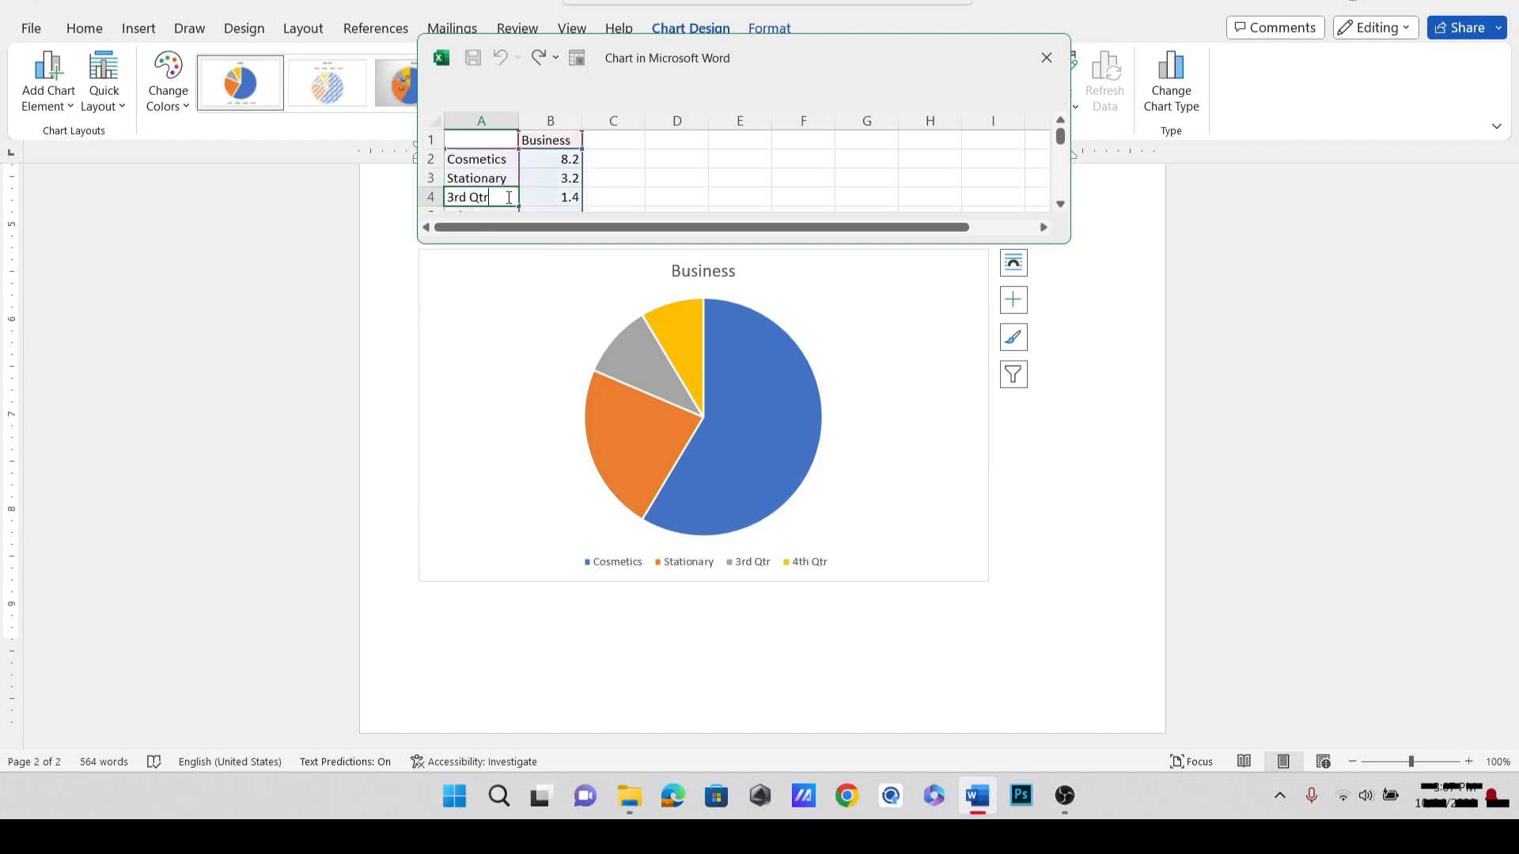
key(BackSpace)
key(BackSpace)
key(BackSpace)
key(BackSpace)
key(BackSpace)
key(BackSpace)
key(BackSpace)
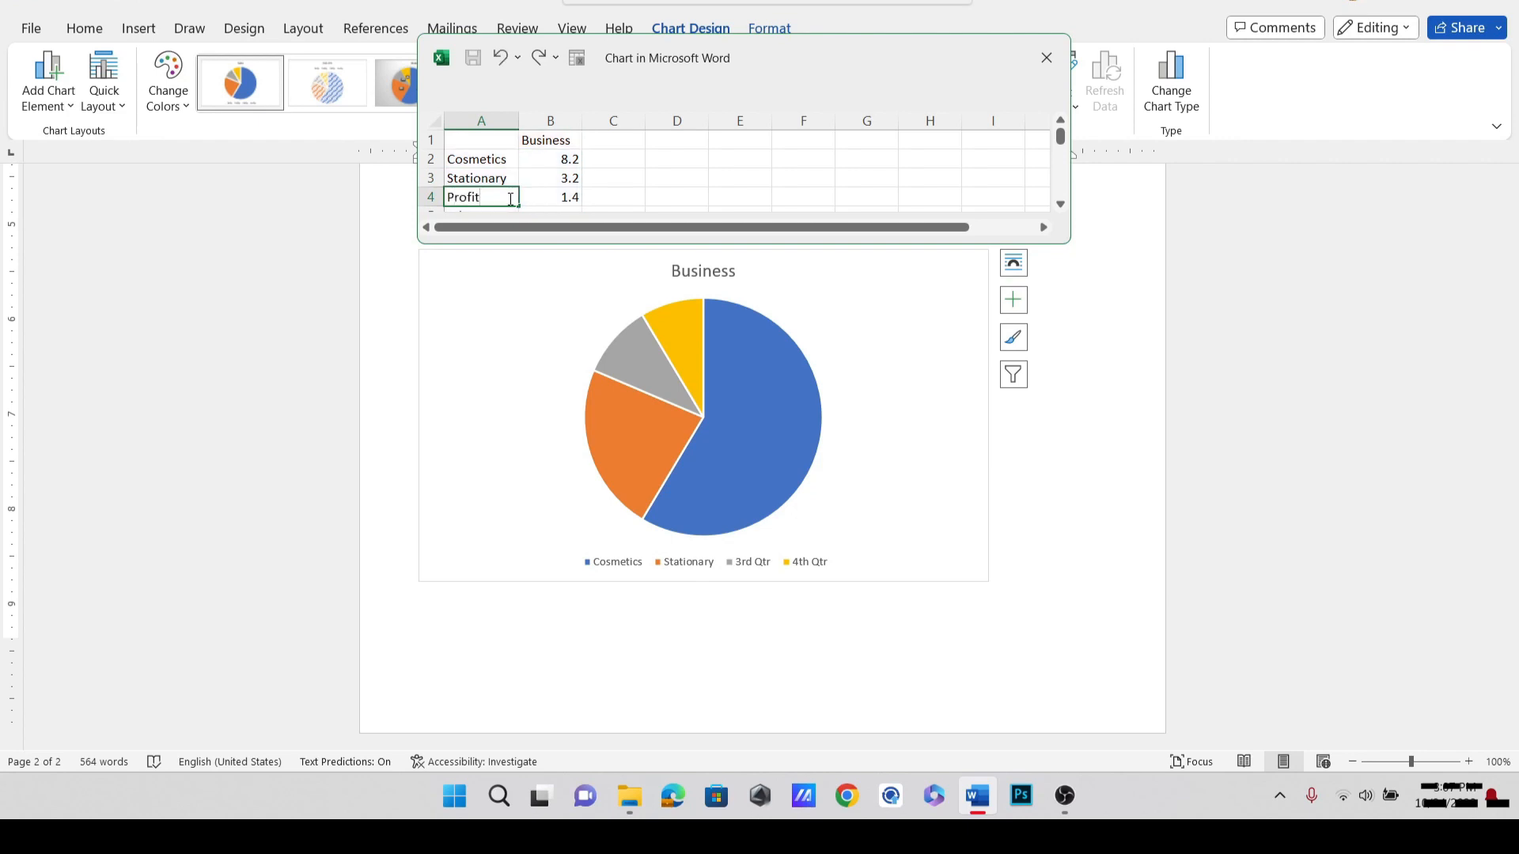
Rename the 4th Qtr category in cell A5 of the chart data as "Finance".
scroll(510, 199, down, 1)
double_click(493, 164)
key(BackSpace)
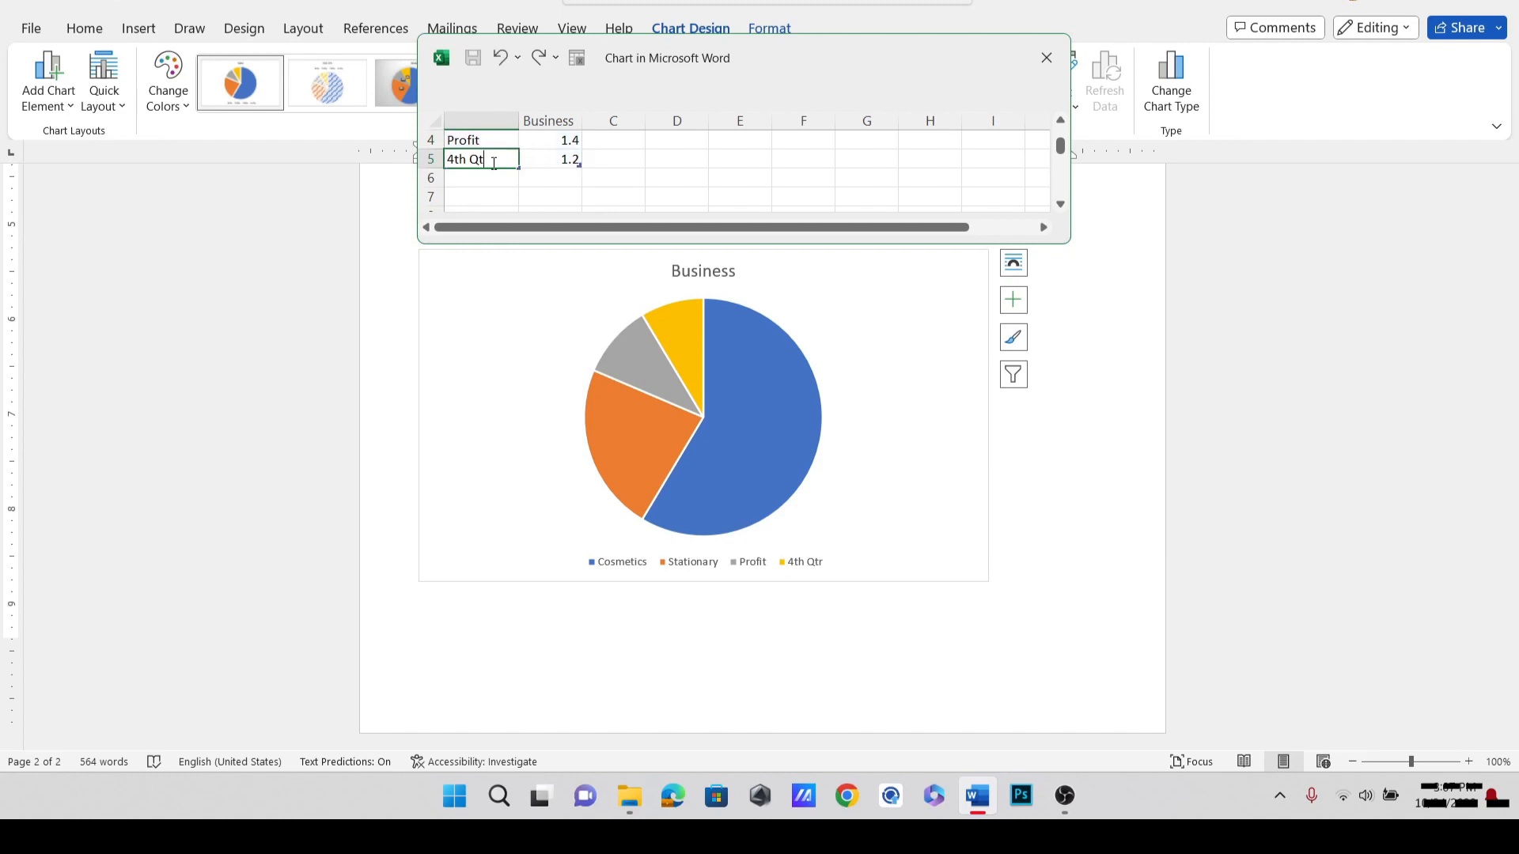
key(BackSpace)
key(BackSpace)
key(BackSpace)
key(BackSpace)
key(BackSpace)
key(BackSpace)
text(Finance)
click(485, 176)
scroll(559, 159, up, 1)
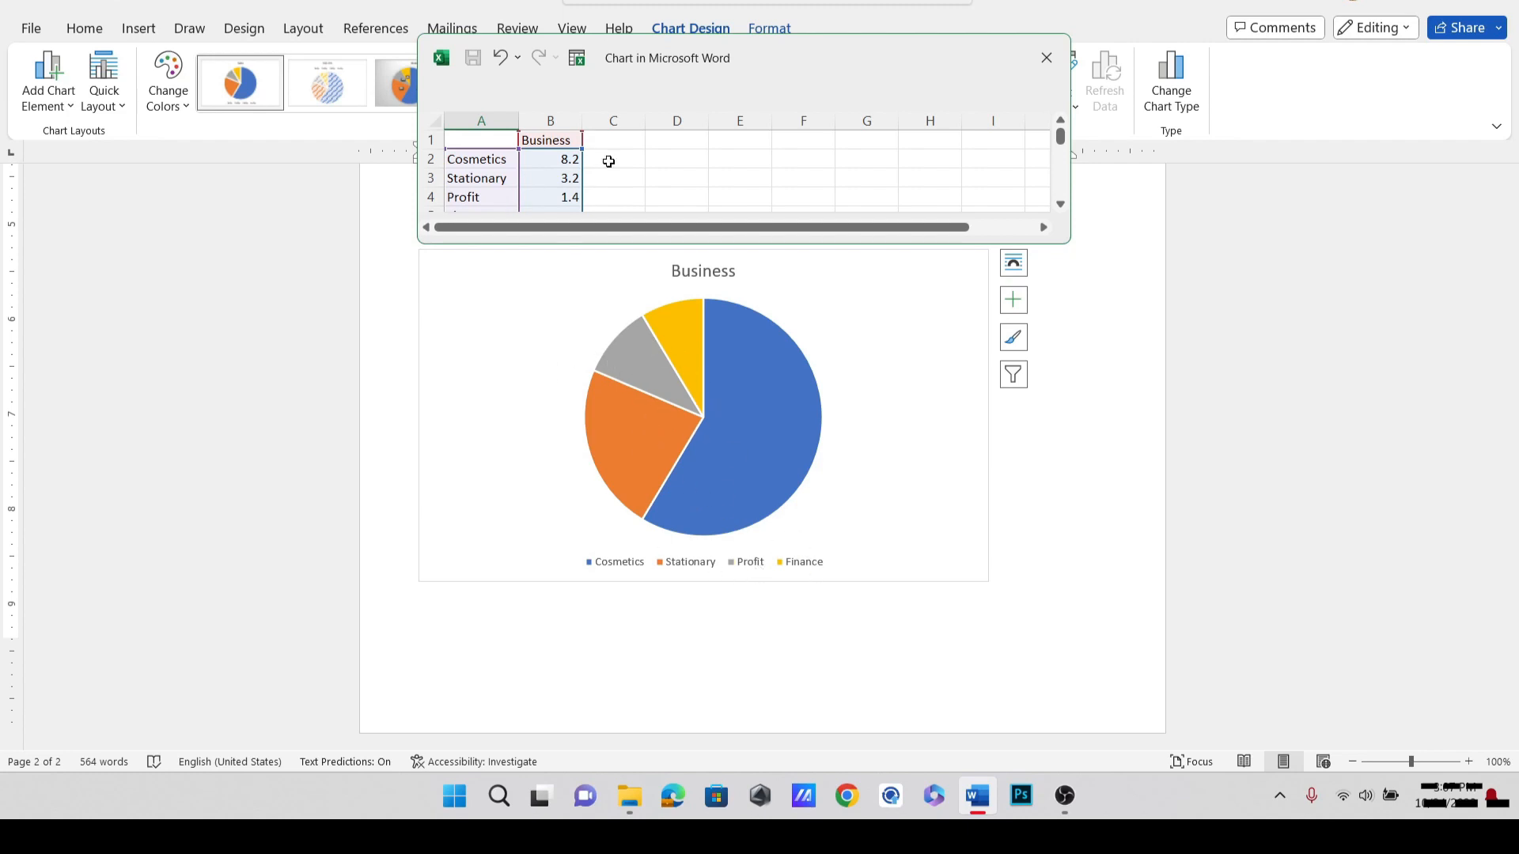
Set the Business values in the chart data to 7.2 for Cosmetics and 6.2 for Stationary.
click(571, 159)
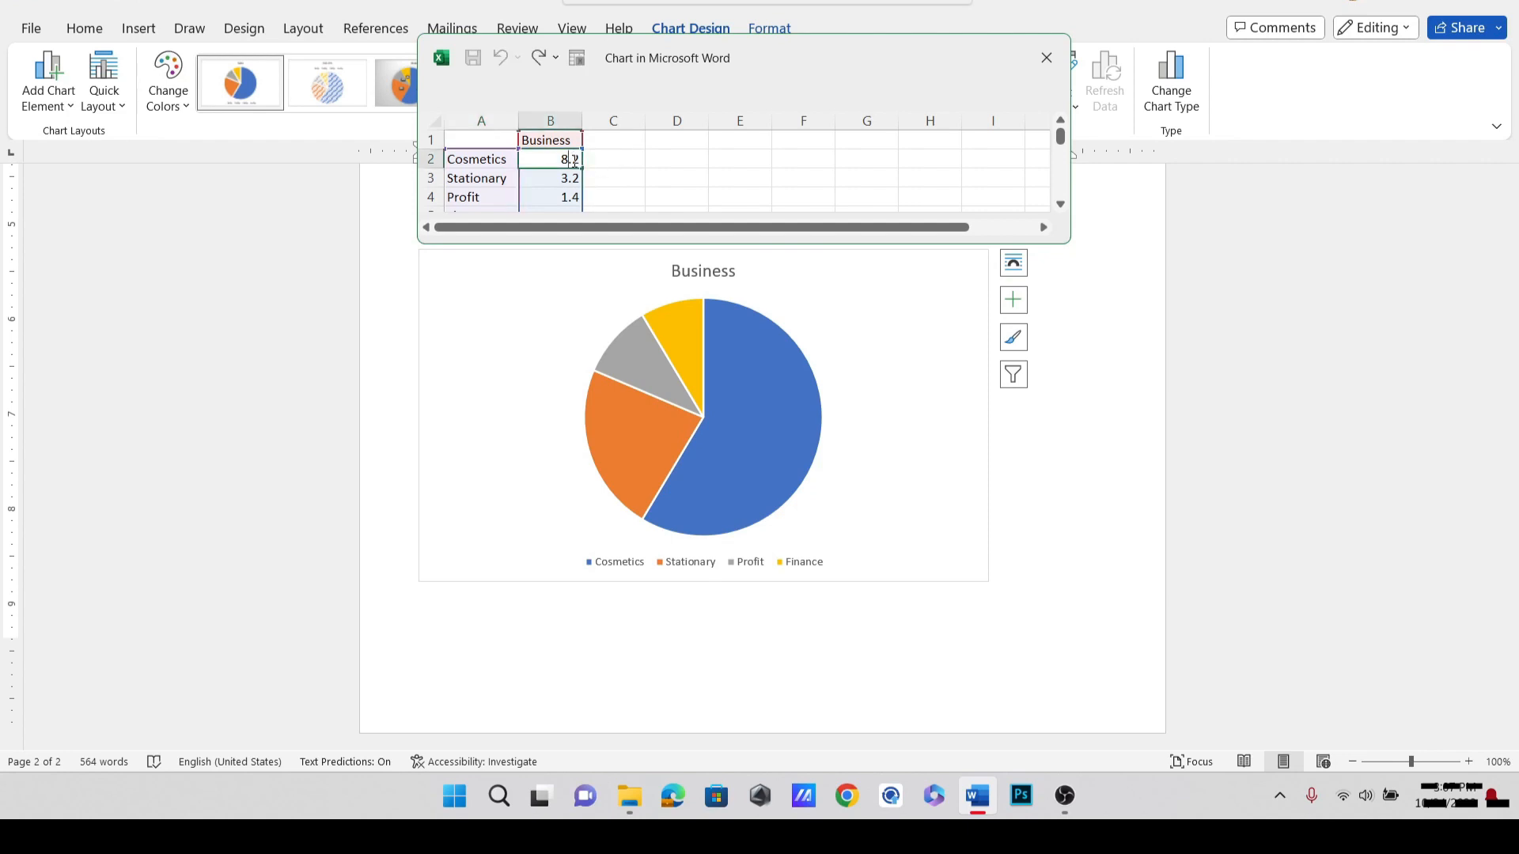
key(BackSpace)
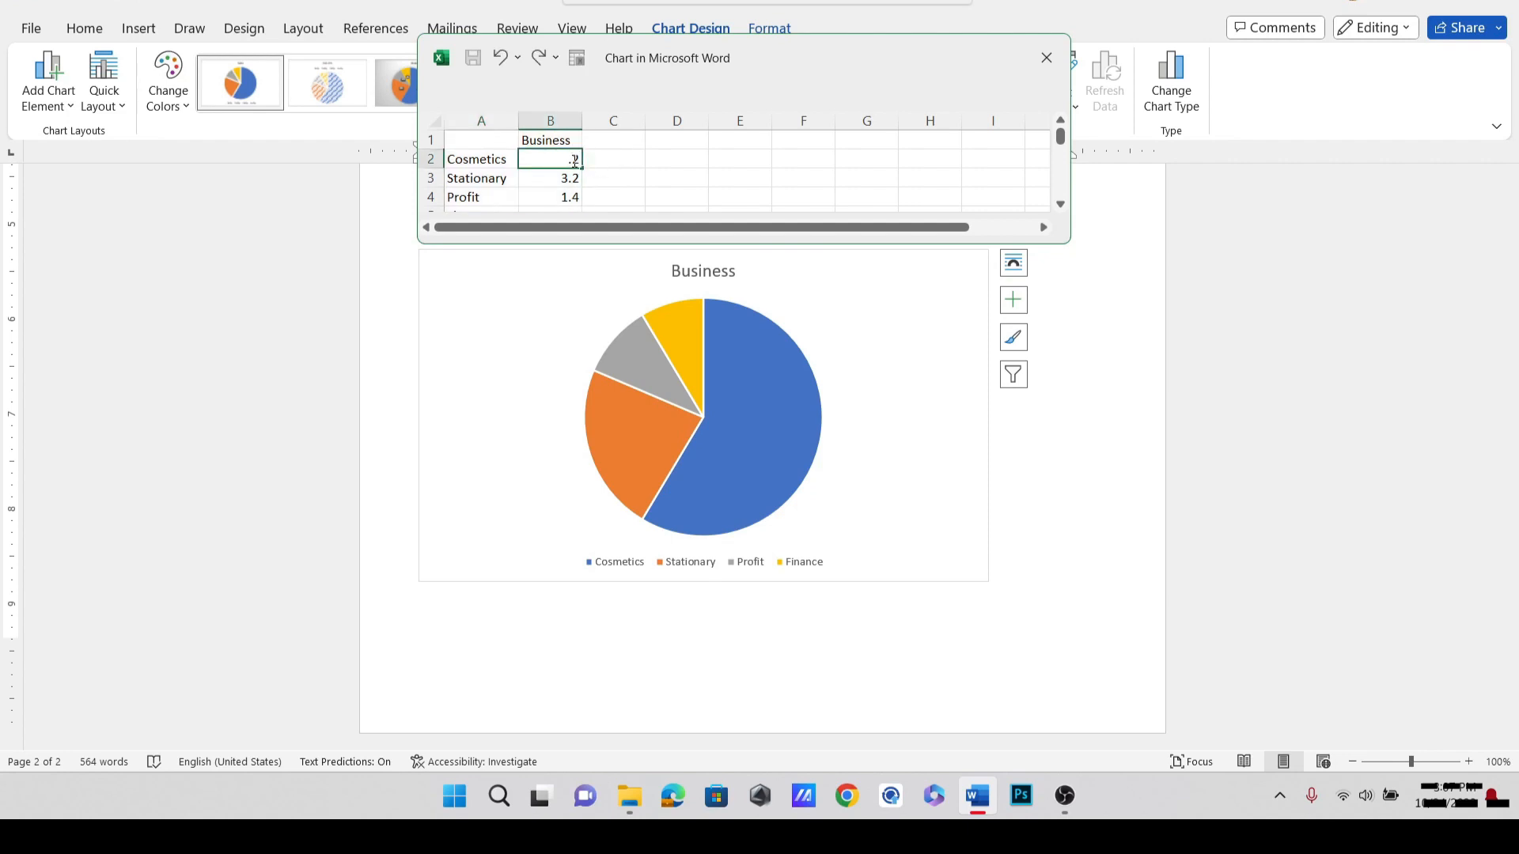
key(Return)
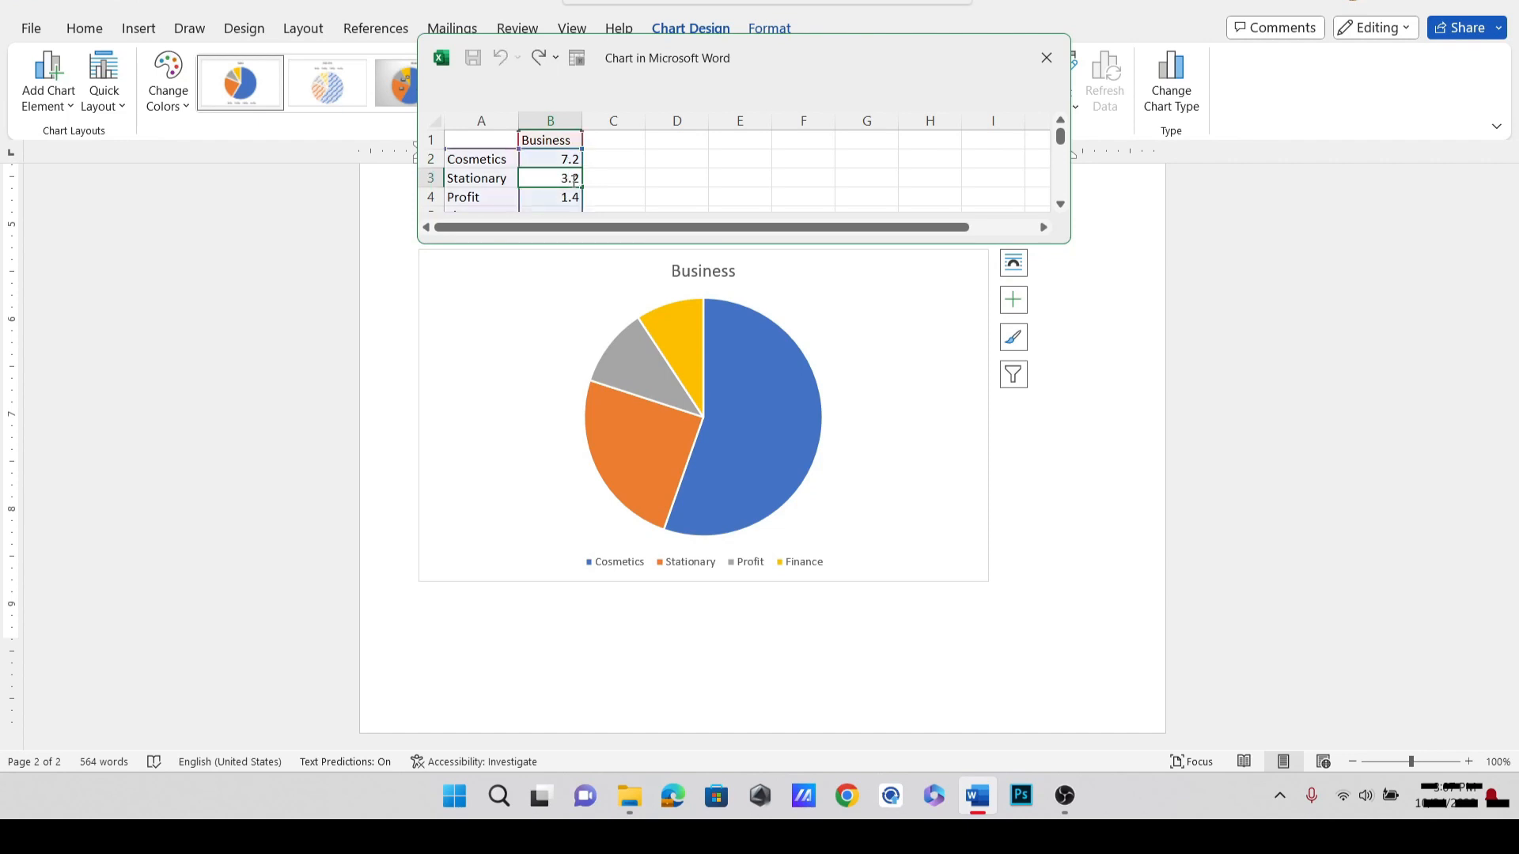
key(BackSpace)
text(6.2)
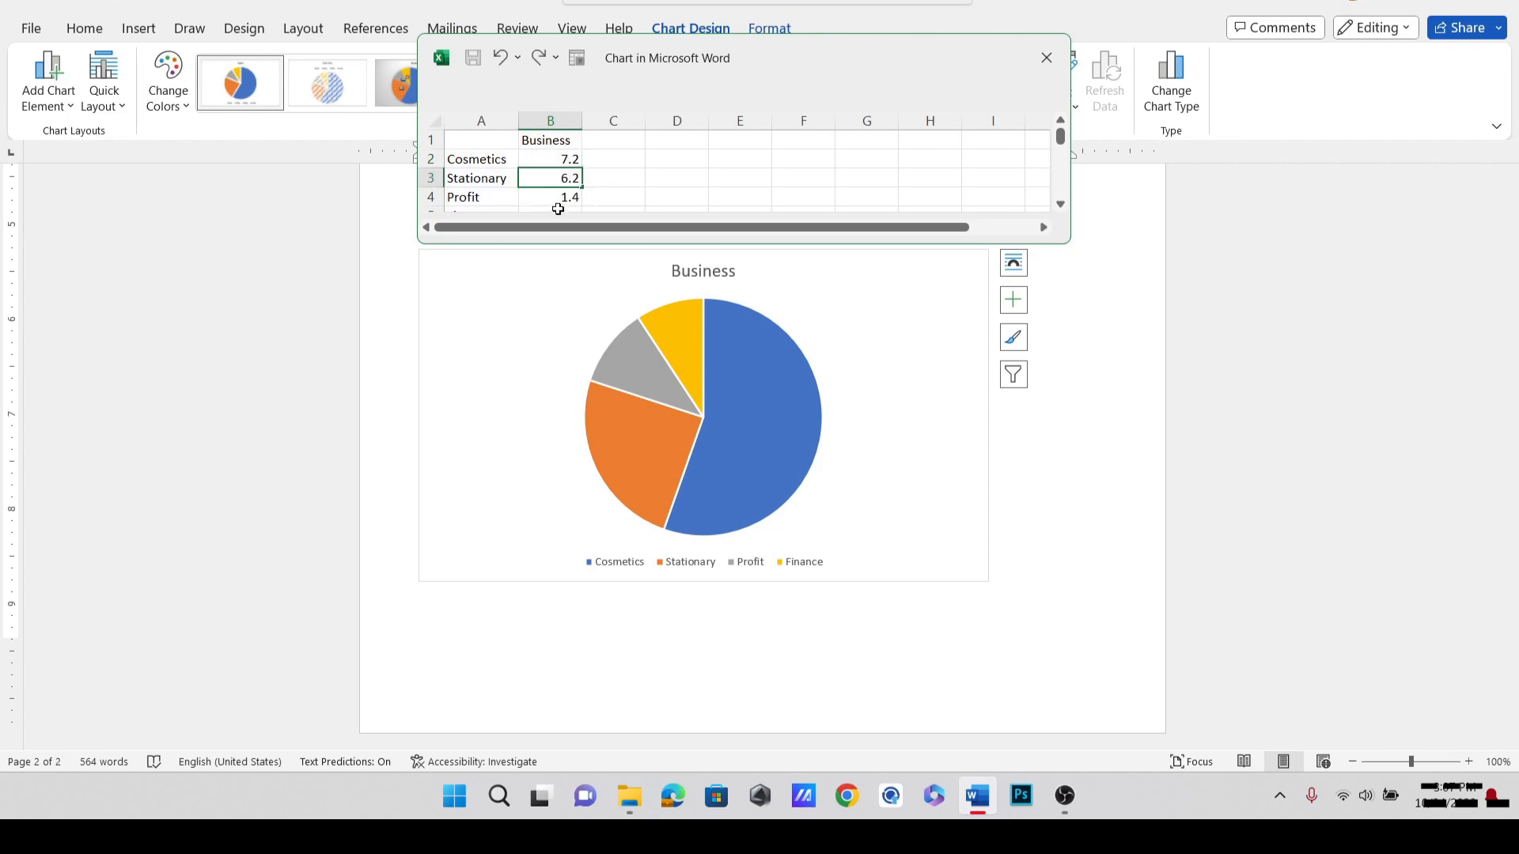
key(Return)
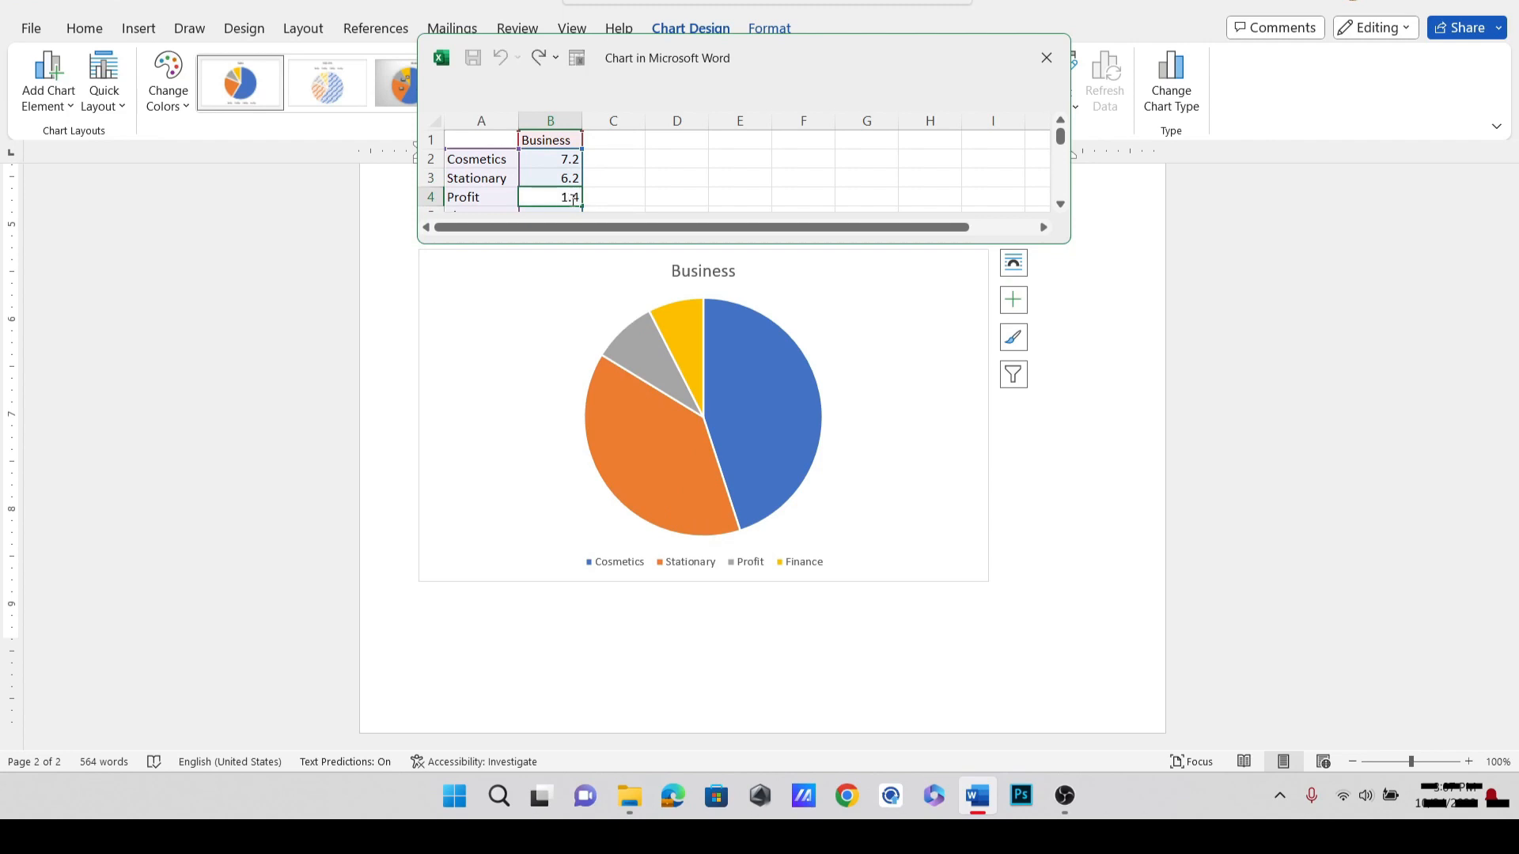
Set the Business values to 10.4 for Profit and 9.2 for Finance, and close the chart's data sheet.
key(BackSpace)
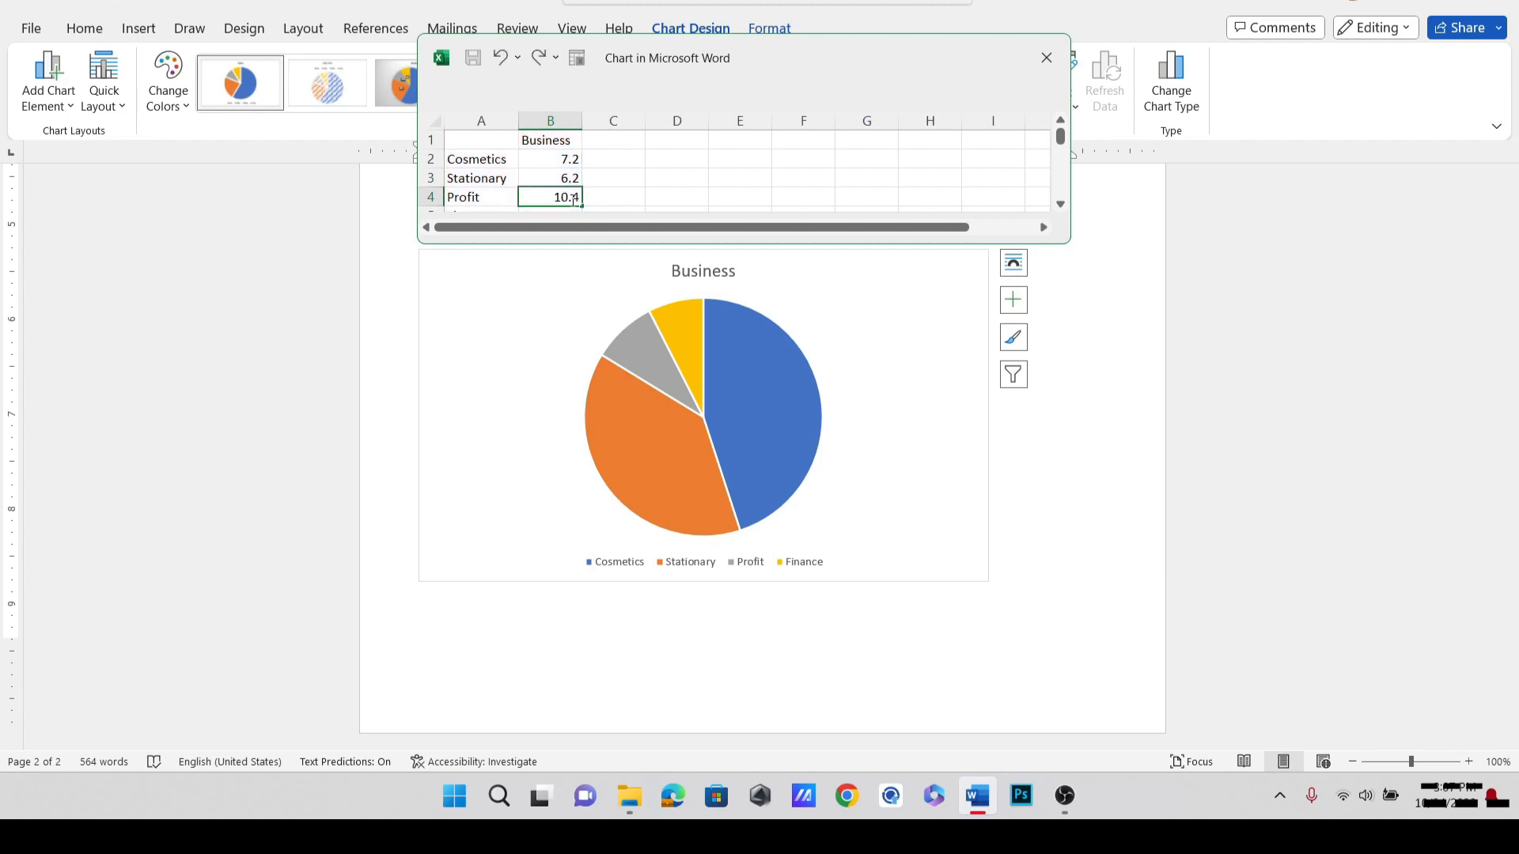
text(10.4)
key(Return)
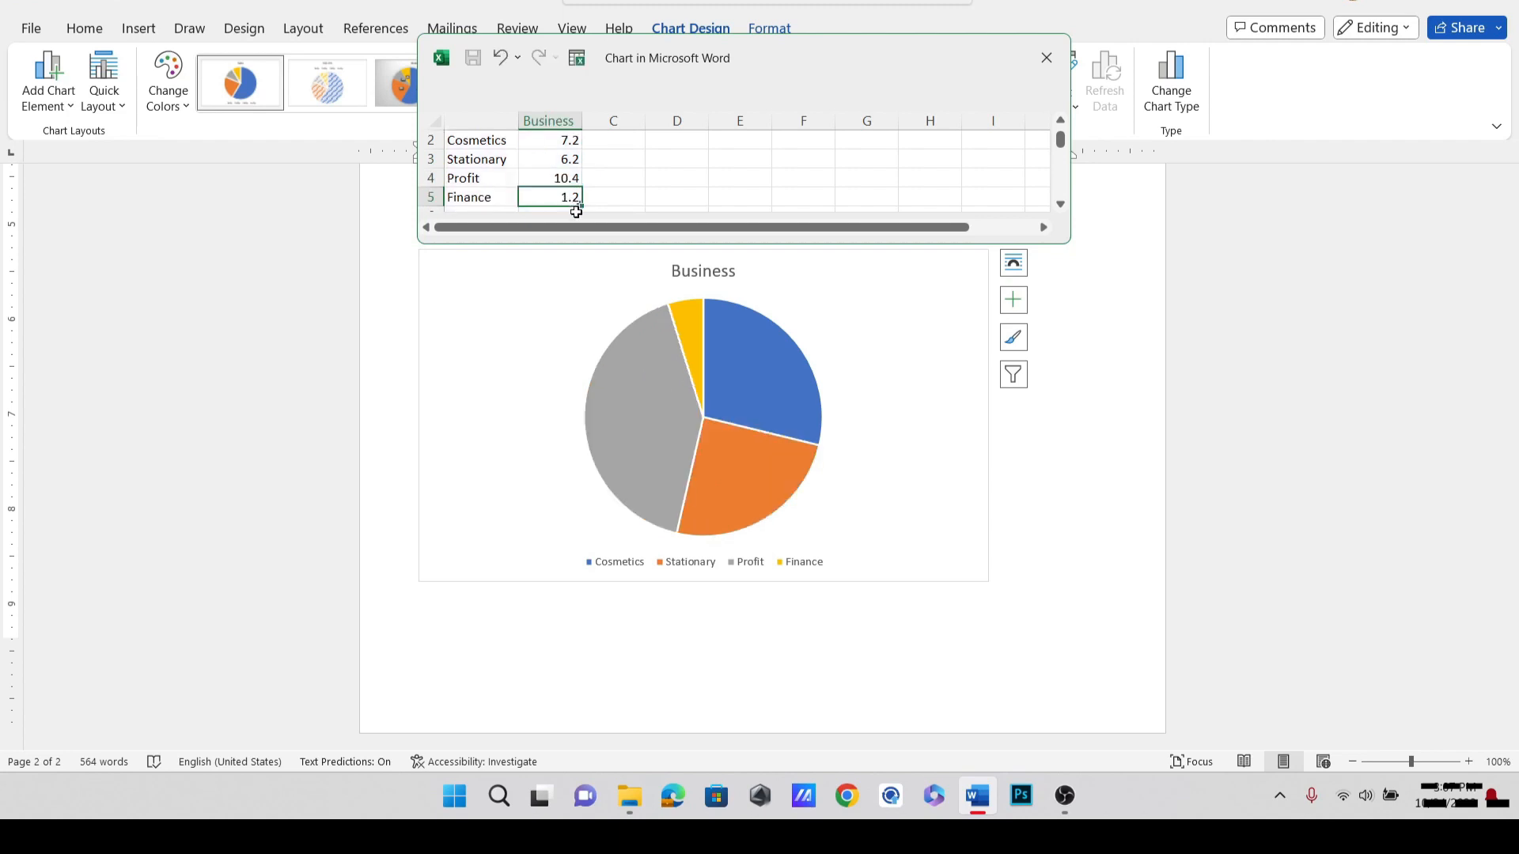
scroll(575, 197, down, 1)
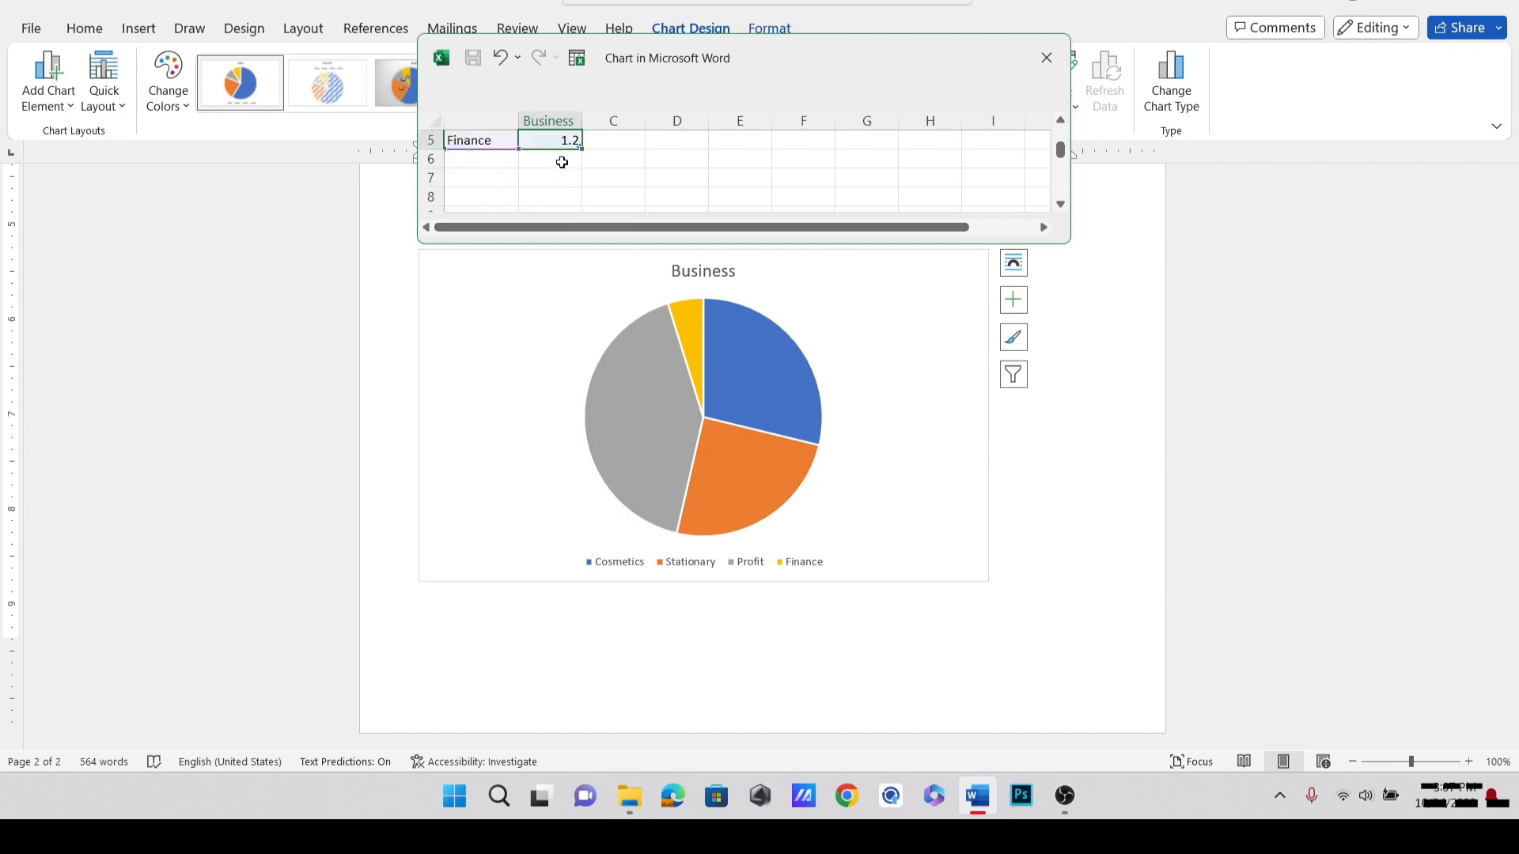
text(9.2)
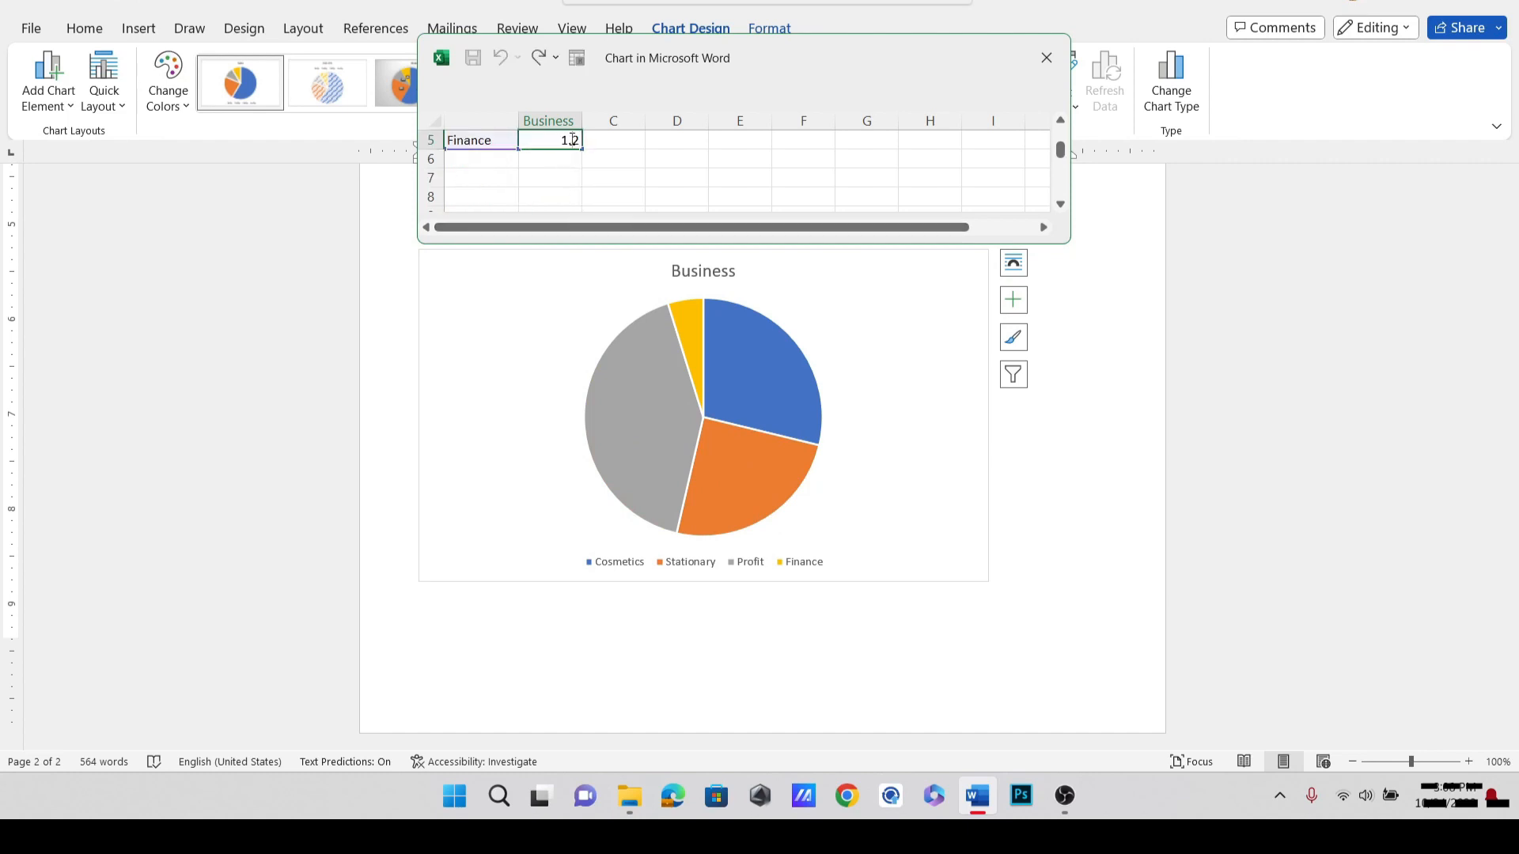
key(Return)
click(766, 428)
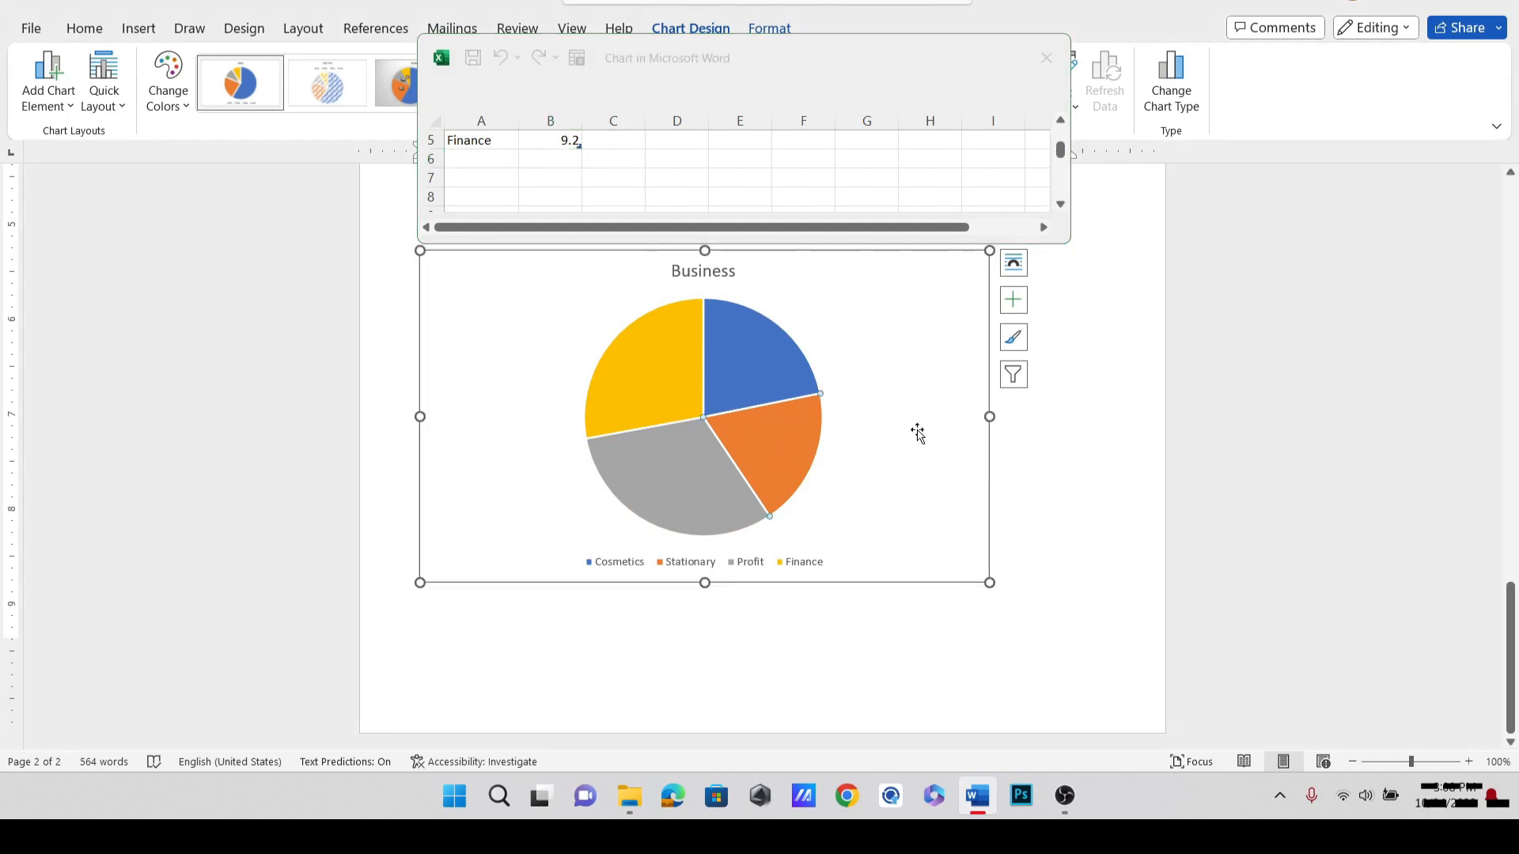
click(1037, 75)
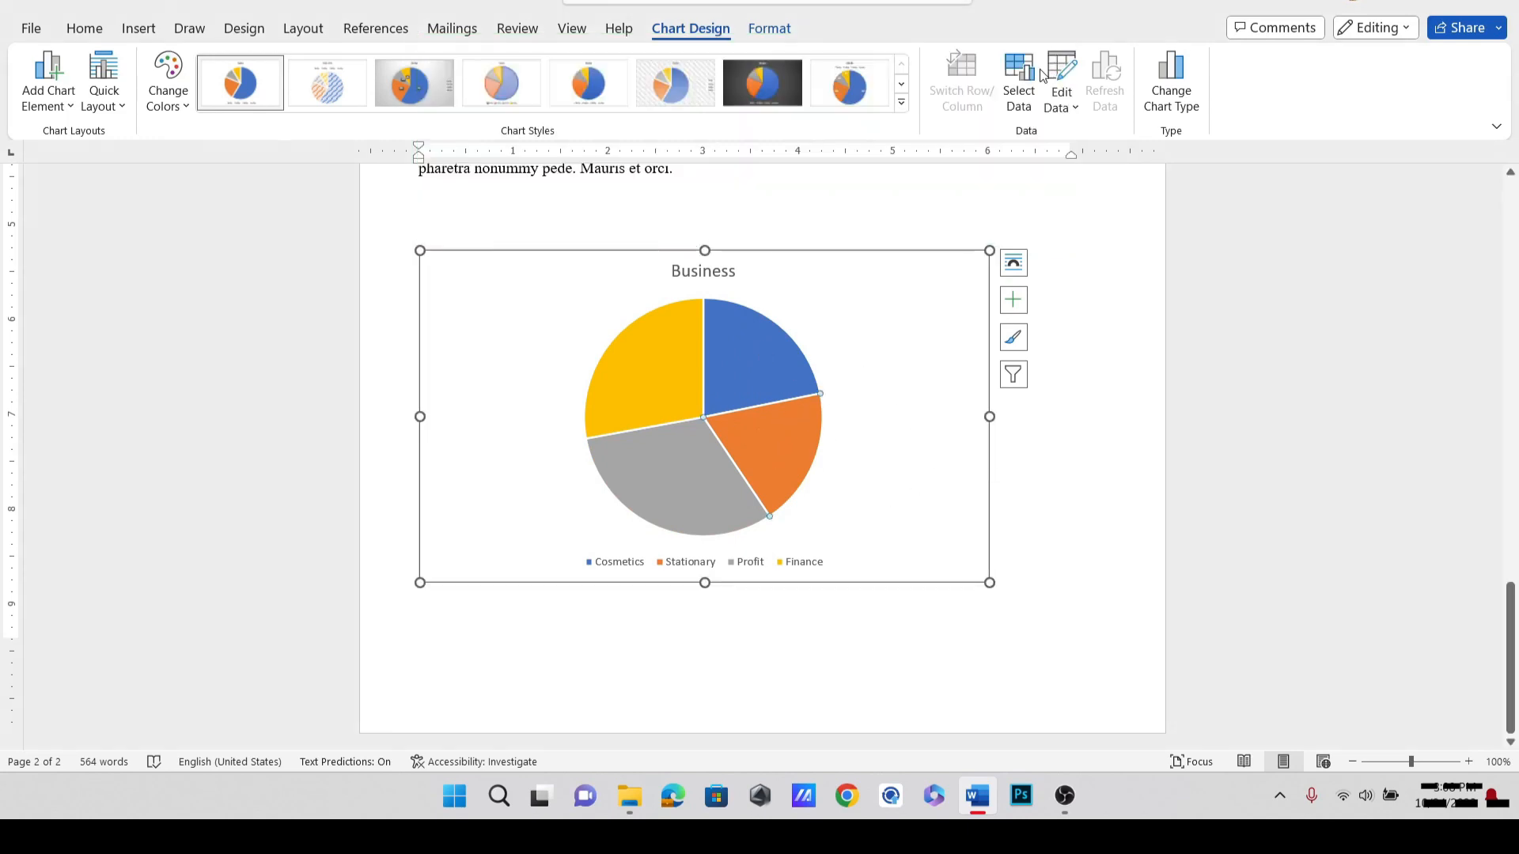
Apply the dark-background chart style with the first Colorful palette to the Business pie chart.
click(903, 103)
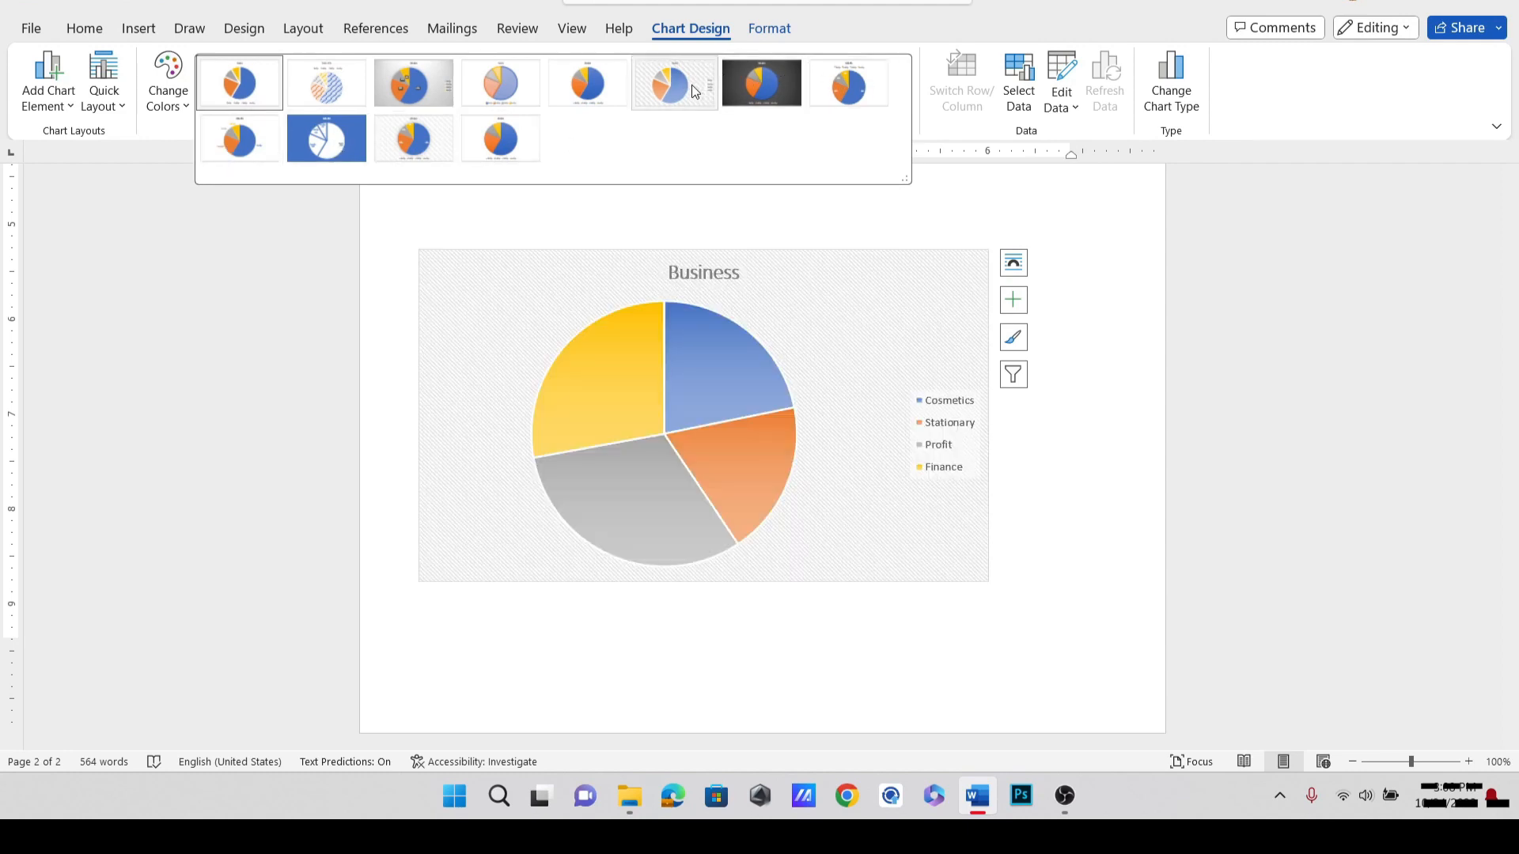
click(757, 90)
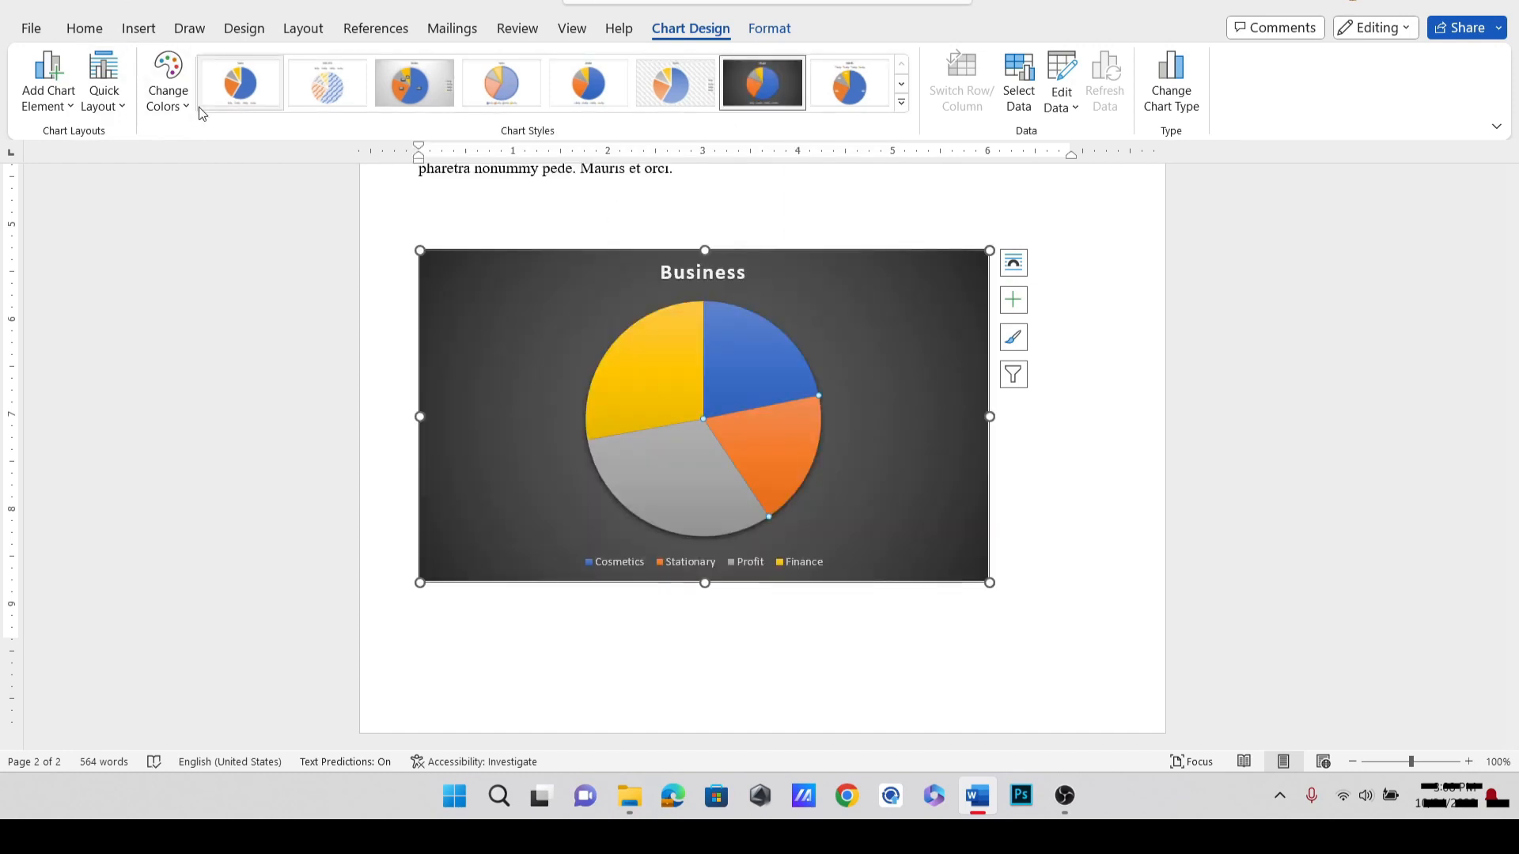
click(169, 93)
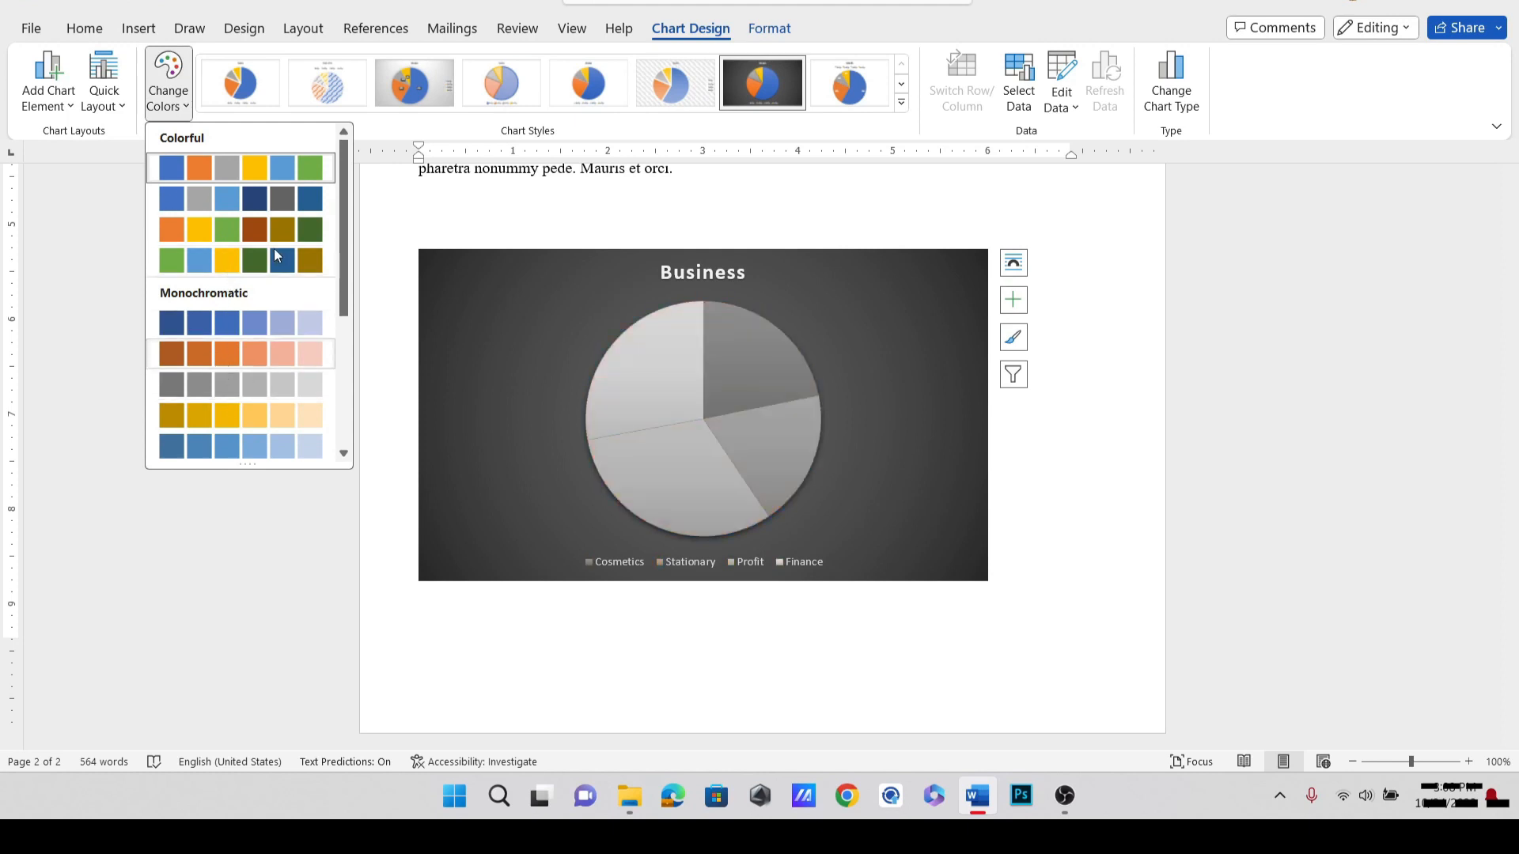
click(239, 158)
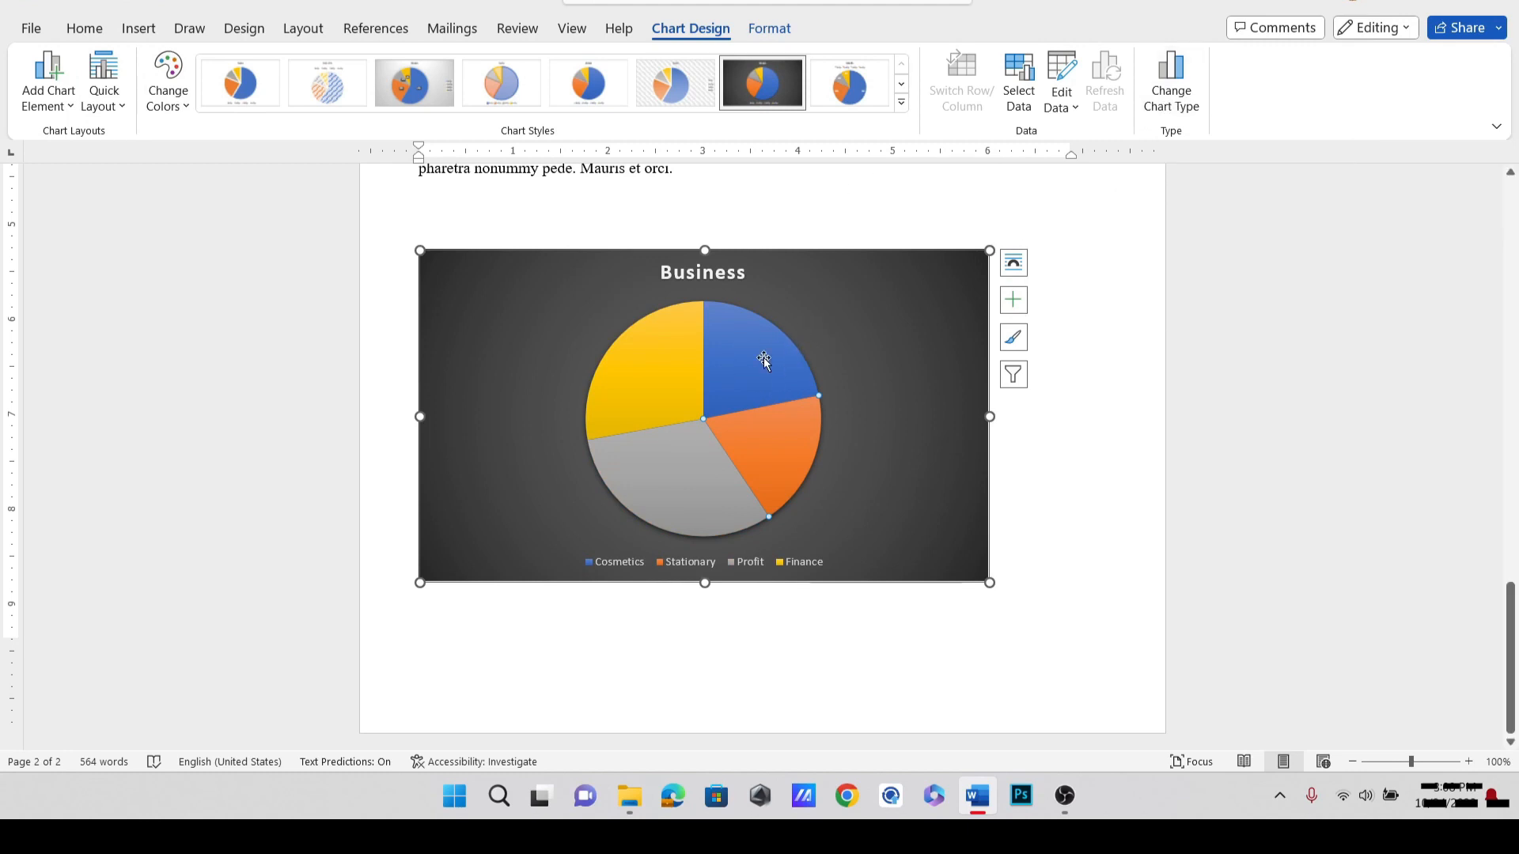
Change the Business pie chart to a Stacked Column chart and deselect it.
click(1172, 103)
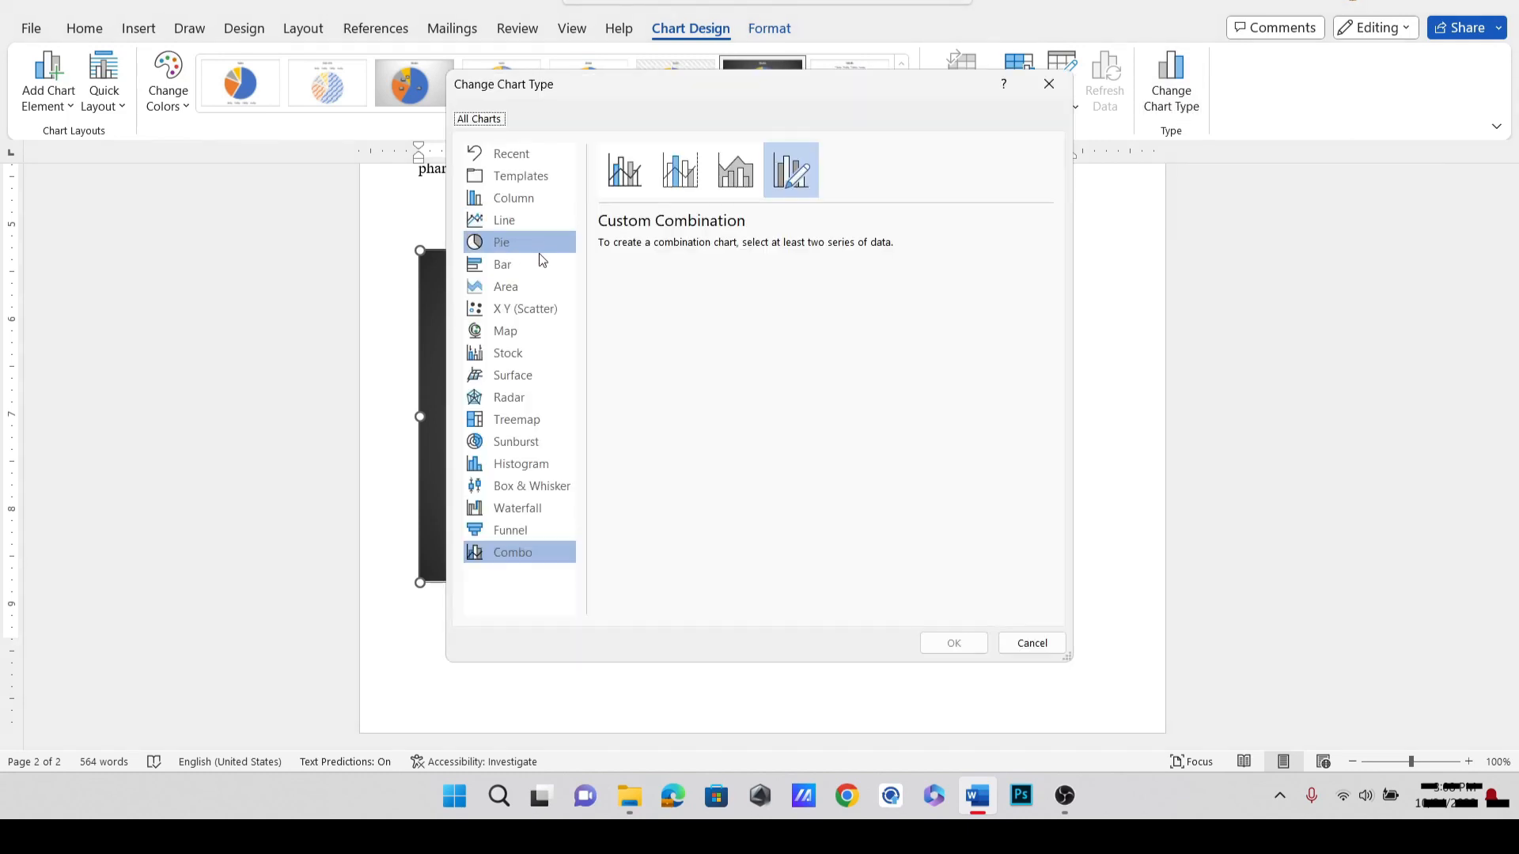
click(530, 221)
click(543, 246)
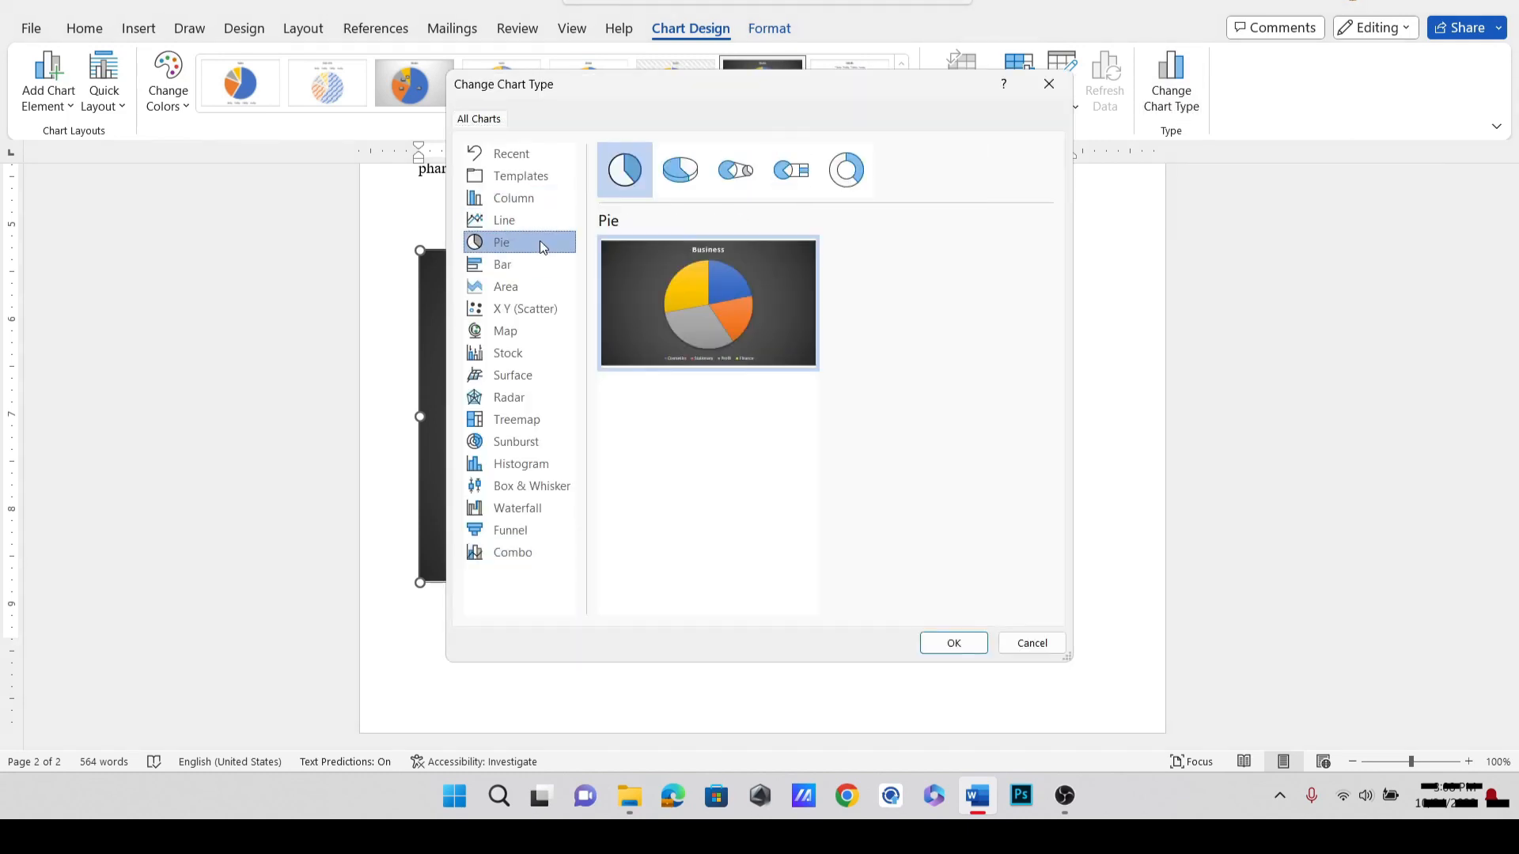
click(513, 198)
mouse_move(692, 281)
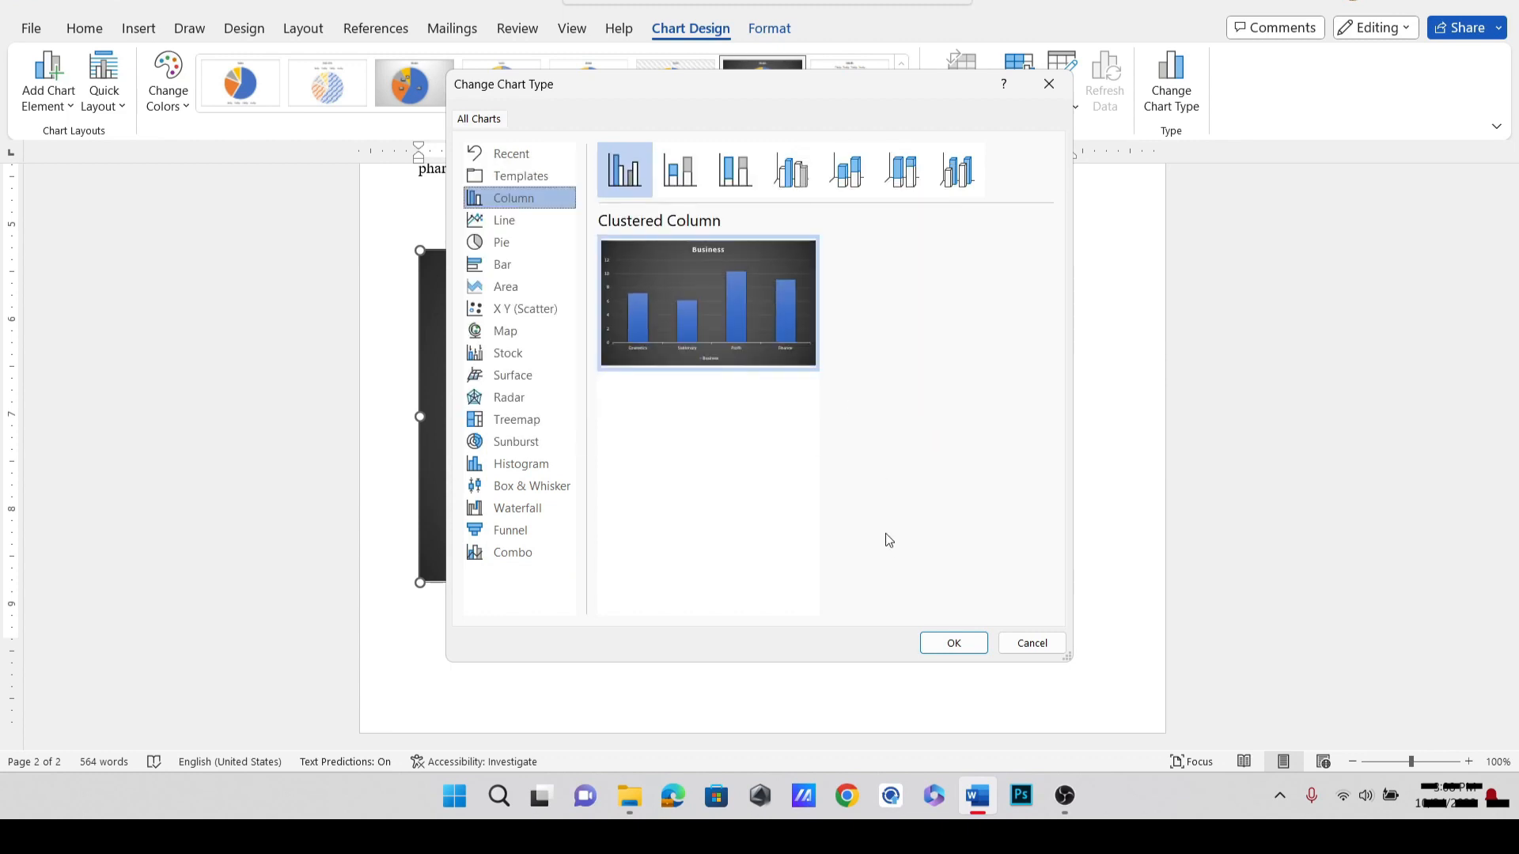
click(752, 192)
click(677, 193)
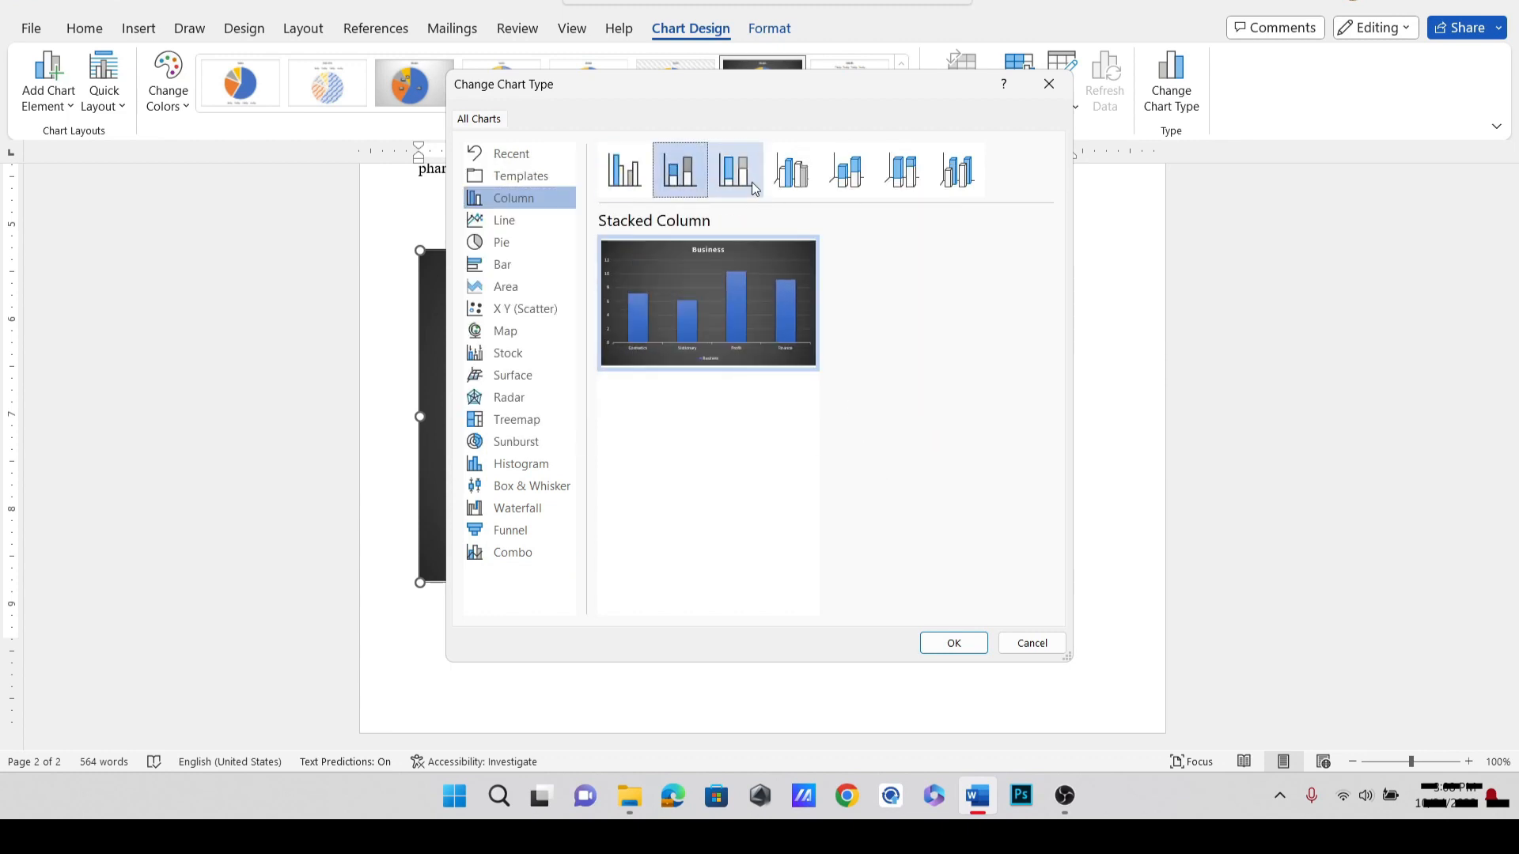
click(952, 640)
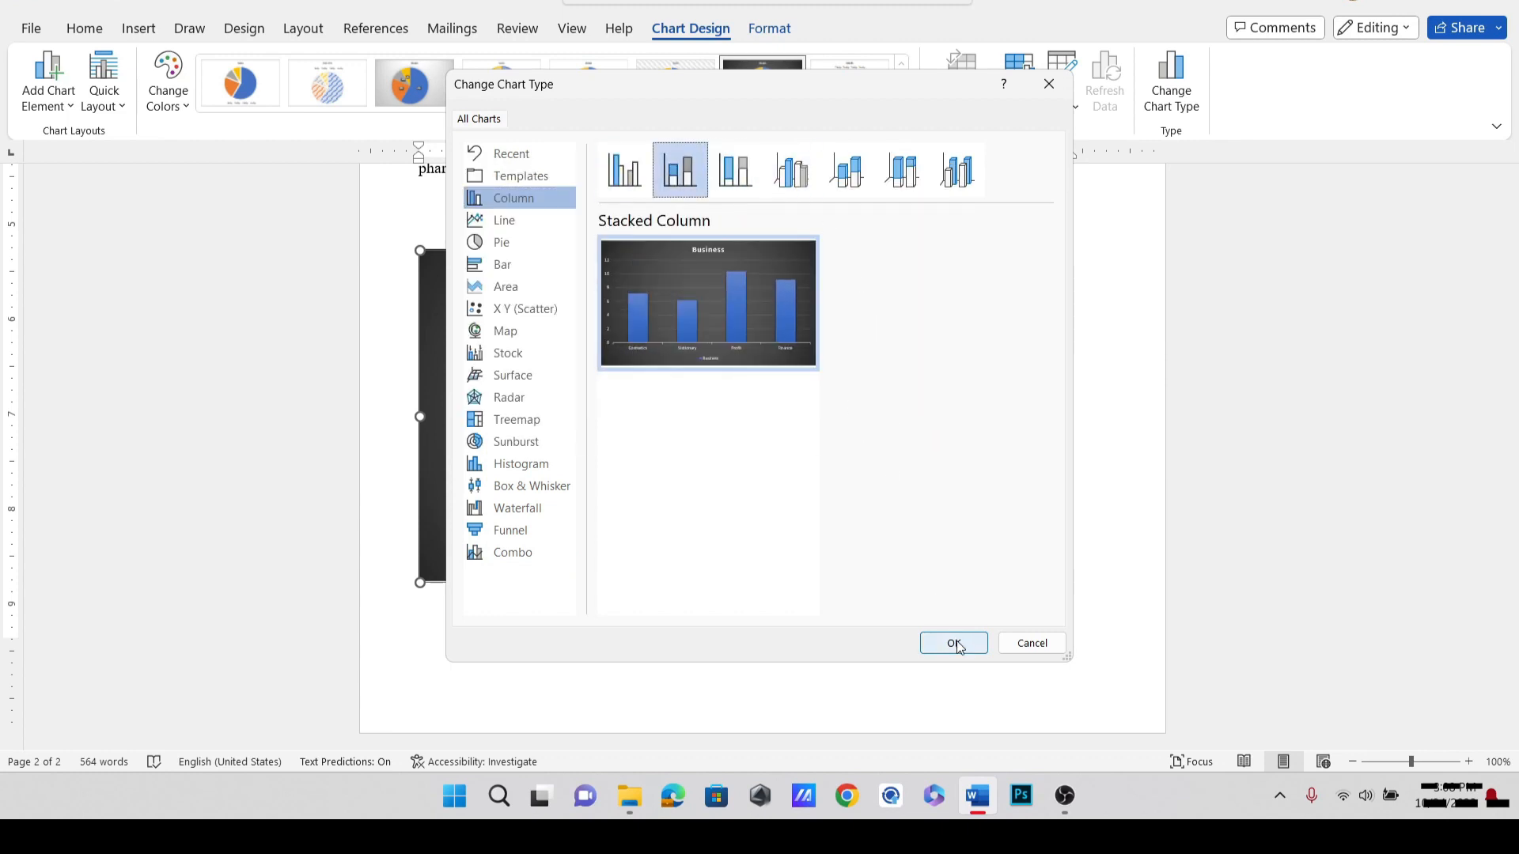
click(708, 606)
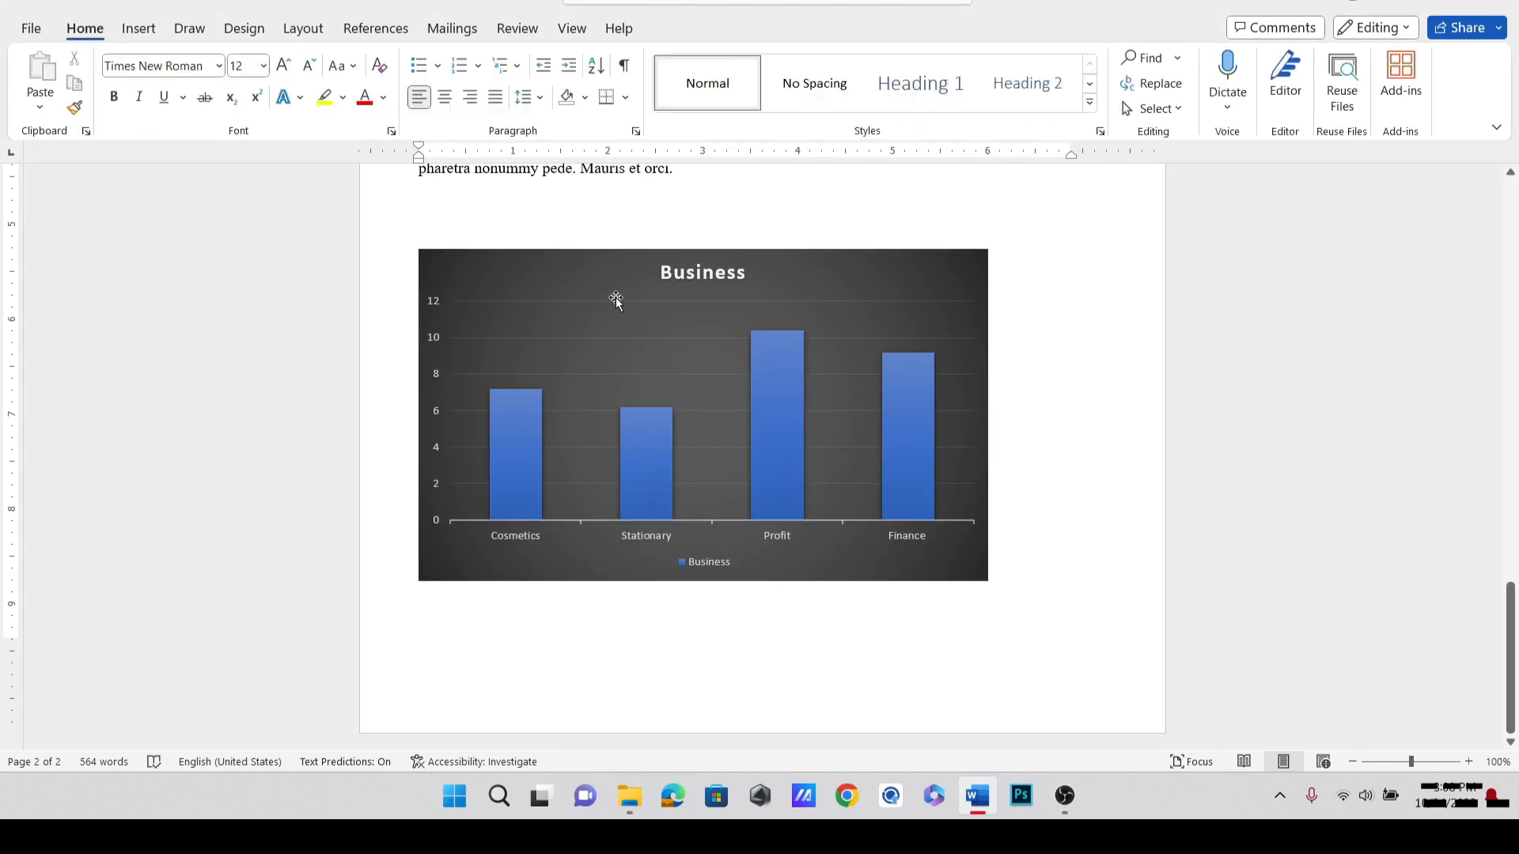
Open the formatting options for the column chart's plot area and the chart's data sheet.
click(636, 281)
double_click(670, 314)
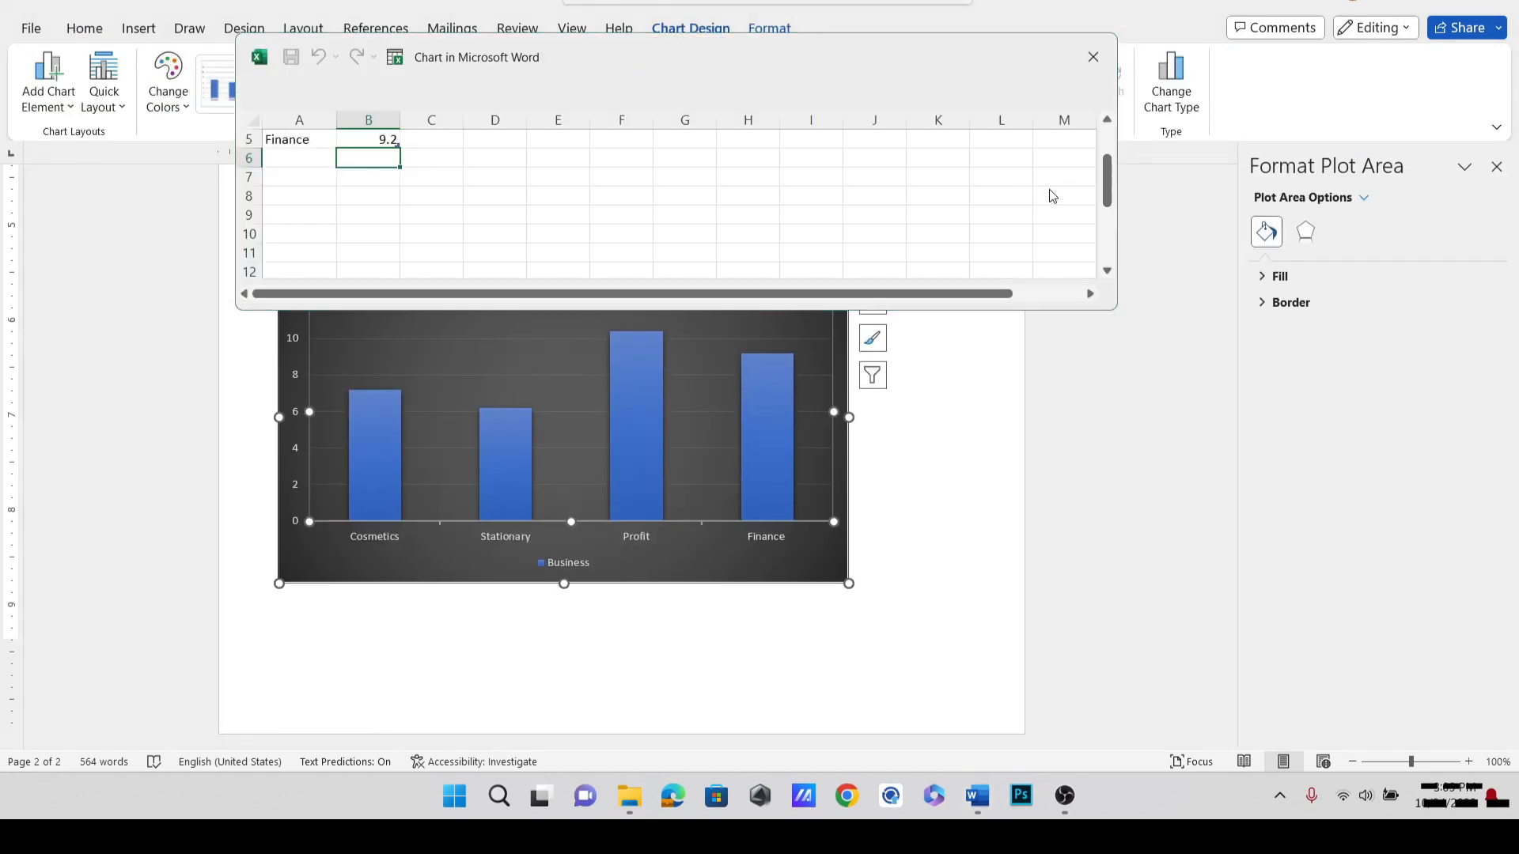
click(931, 315)
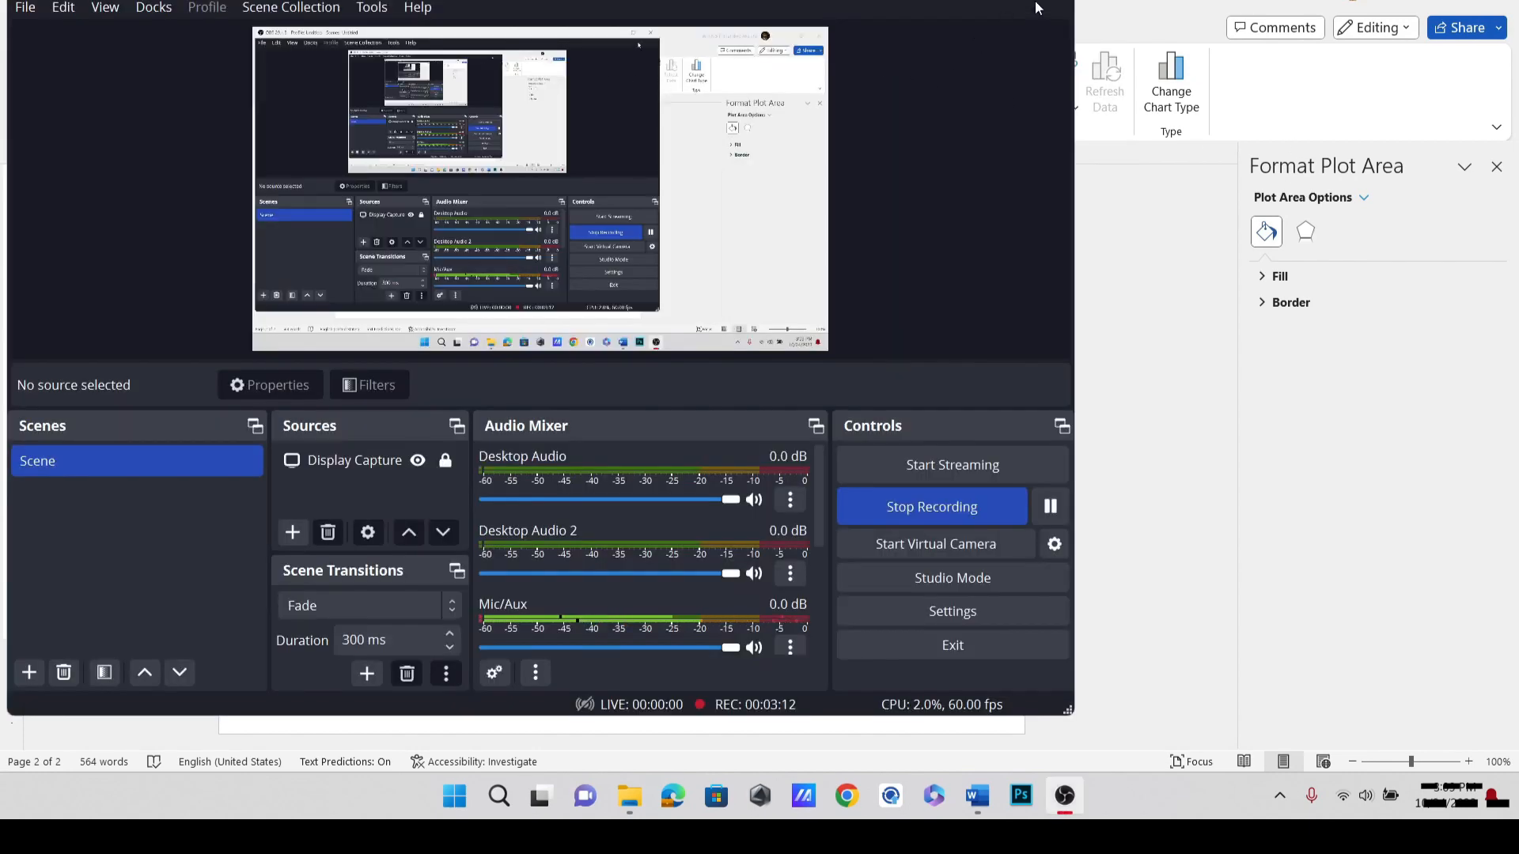
Apply the quick layout with data labels and a right-side legend to the Business column chart, and close the formatting pane.
click(1145, 163)
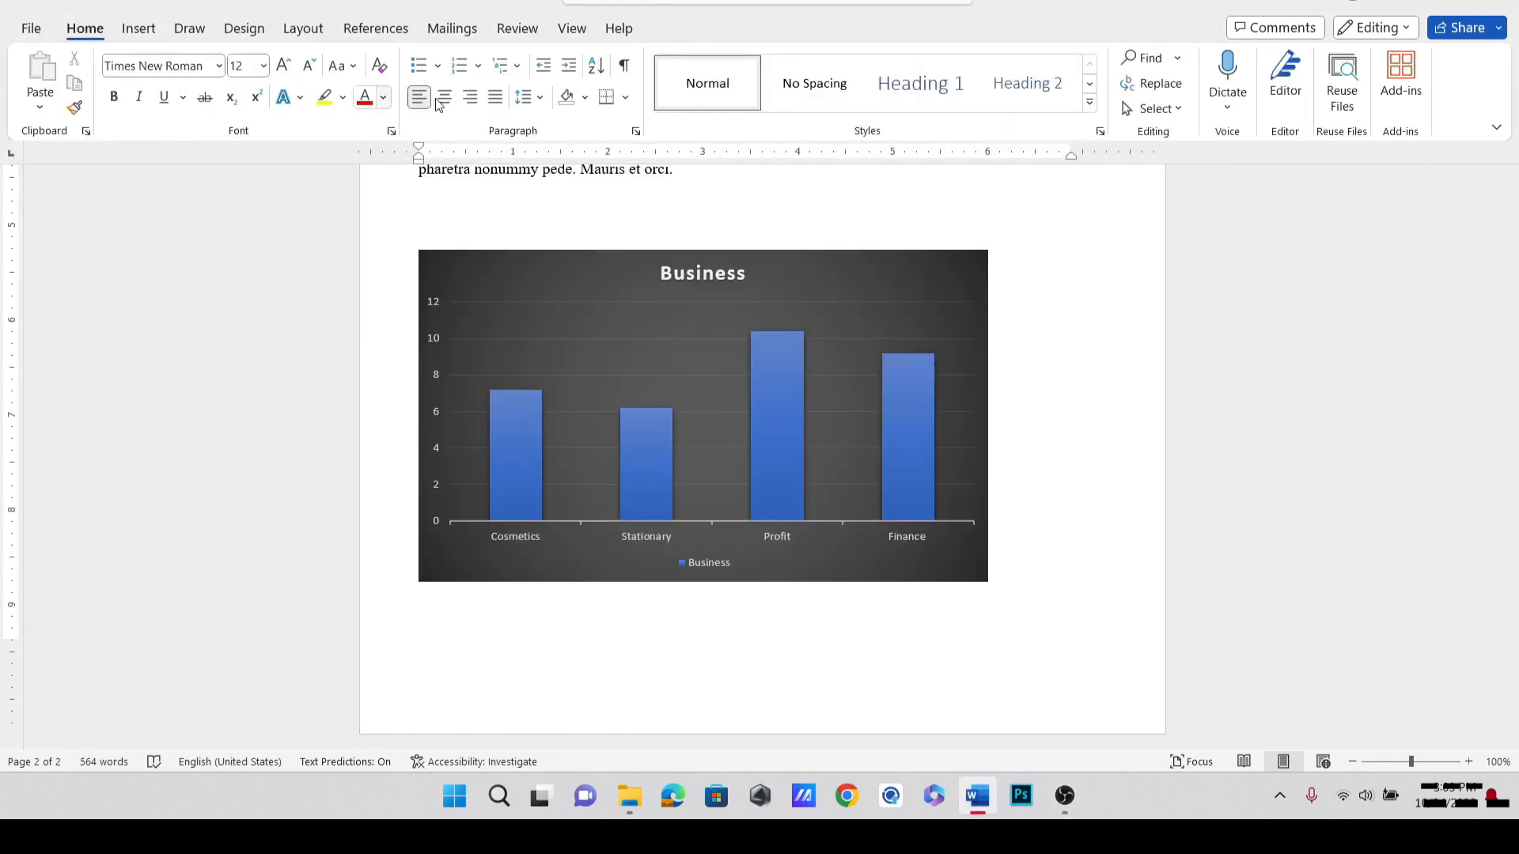
double_click(703, 273)
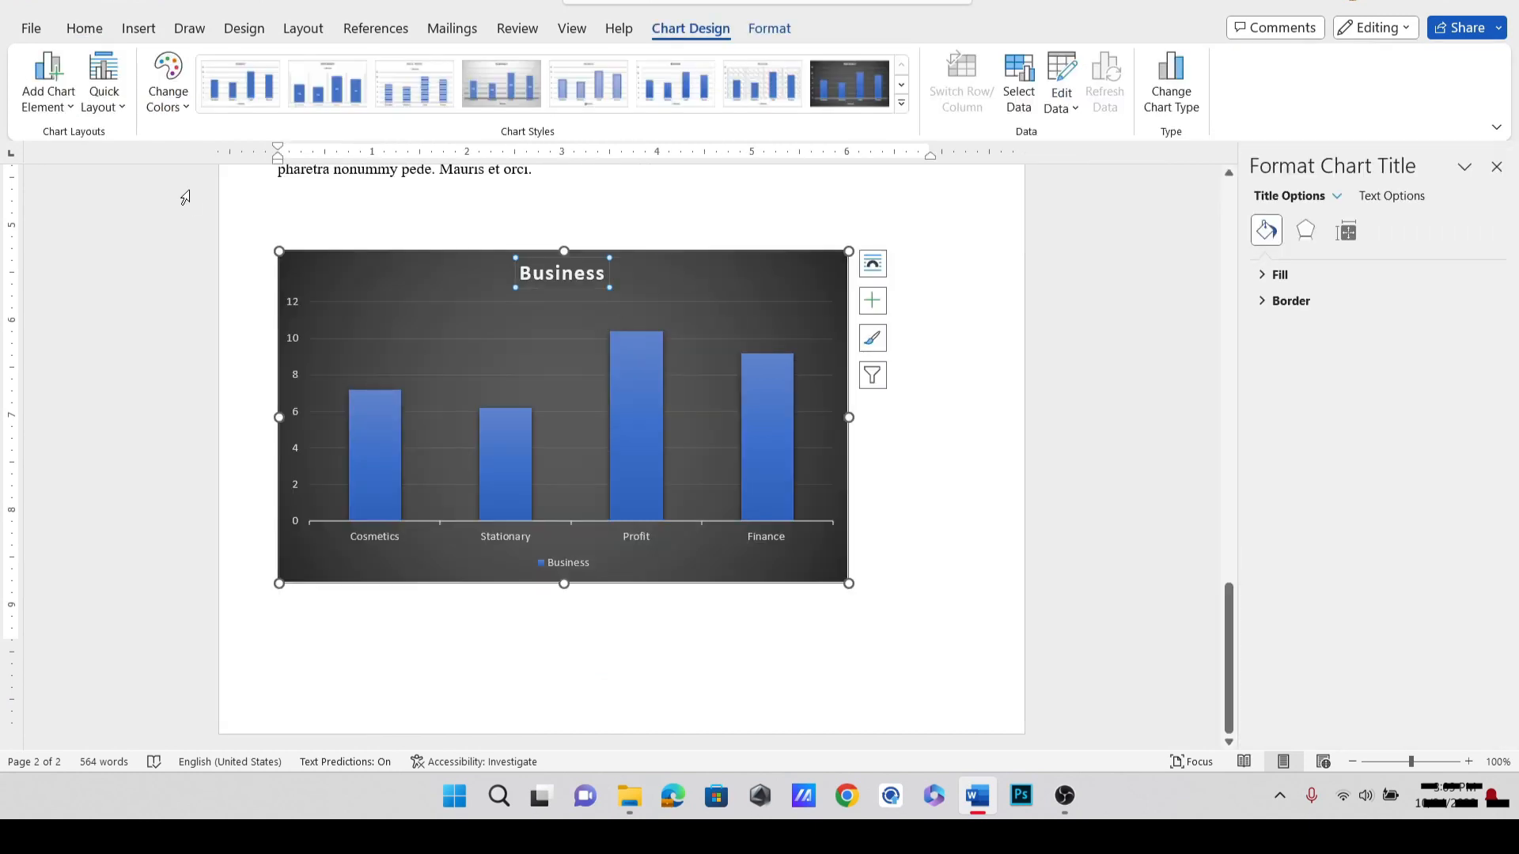
click(73, 107)
mouse_move(100, 144)
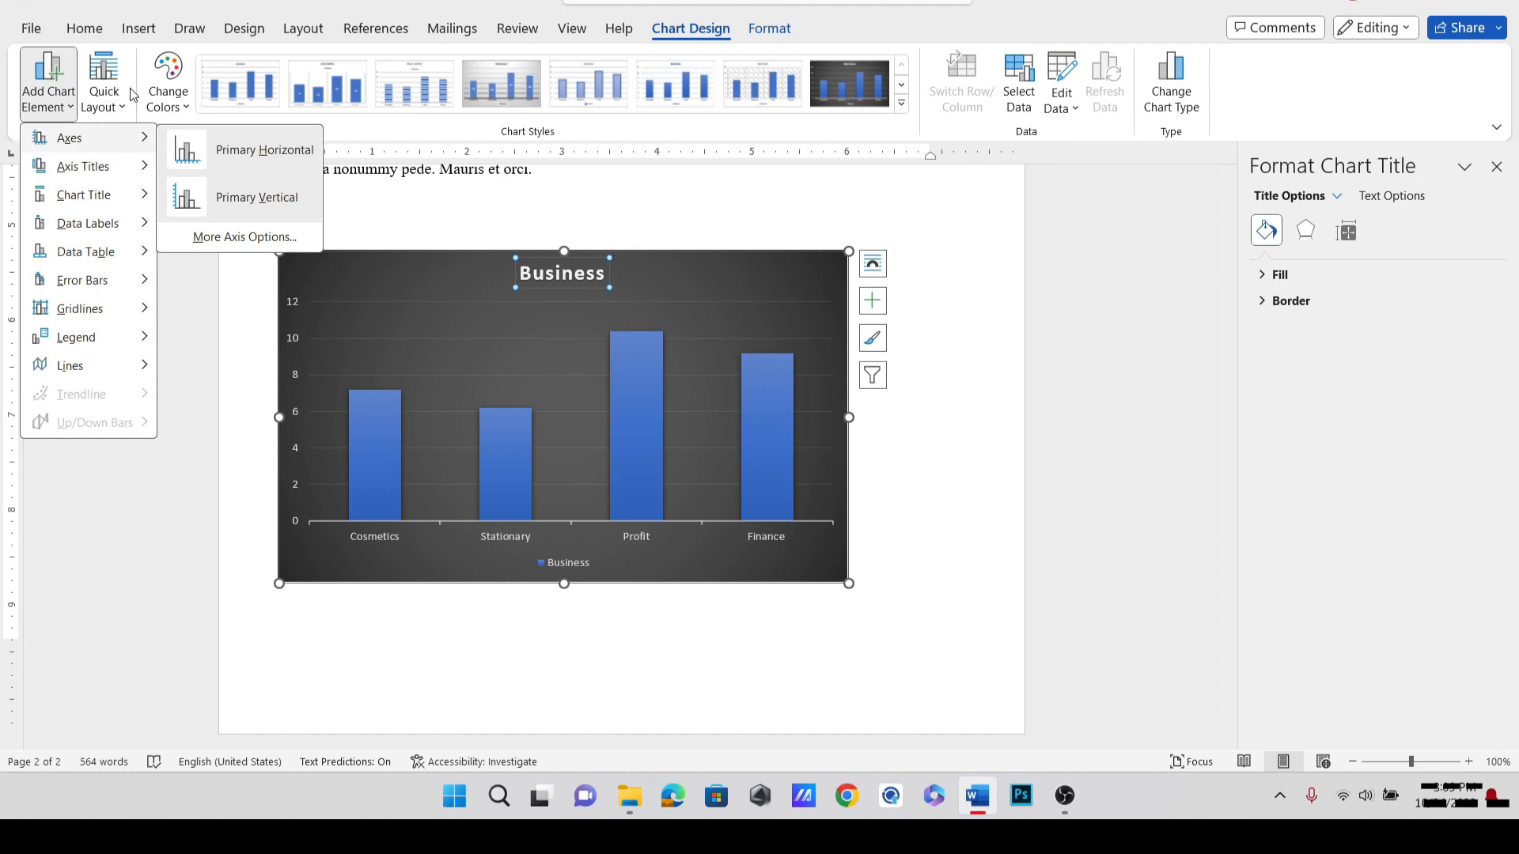
click(104, 93)
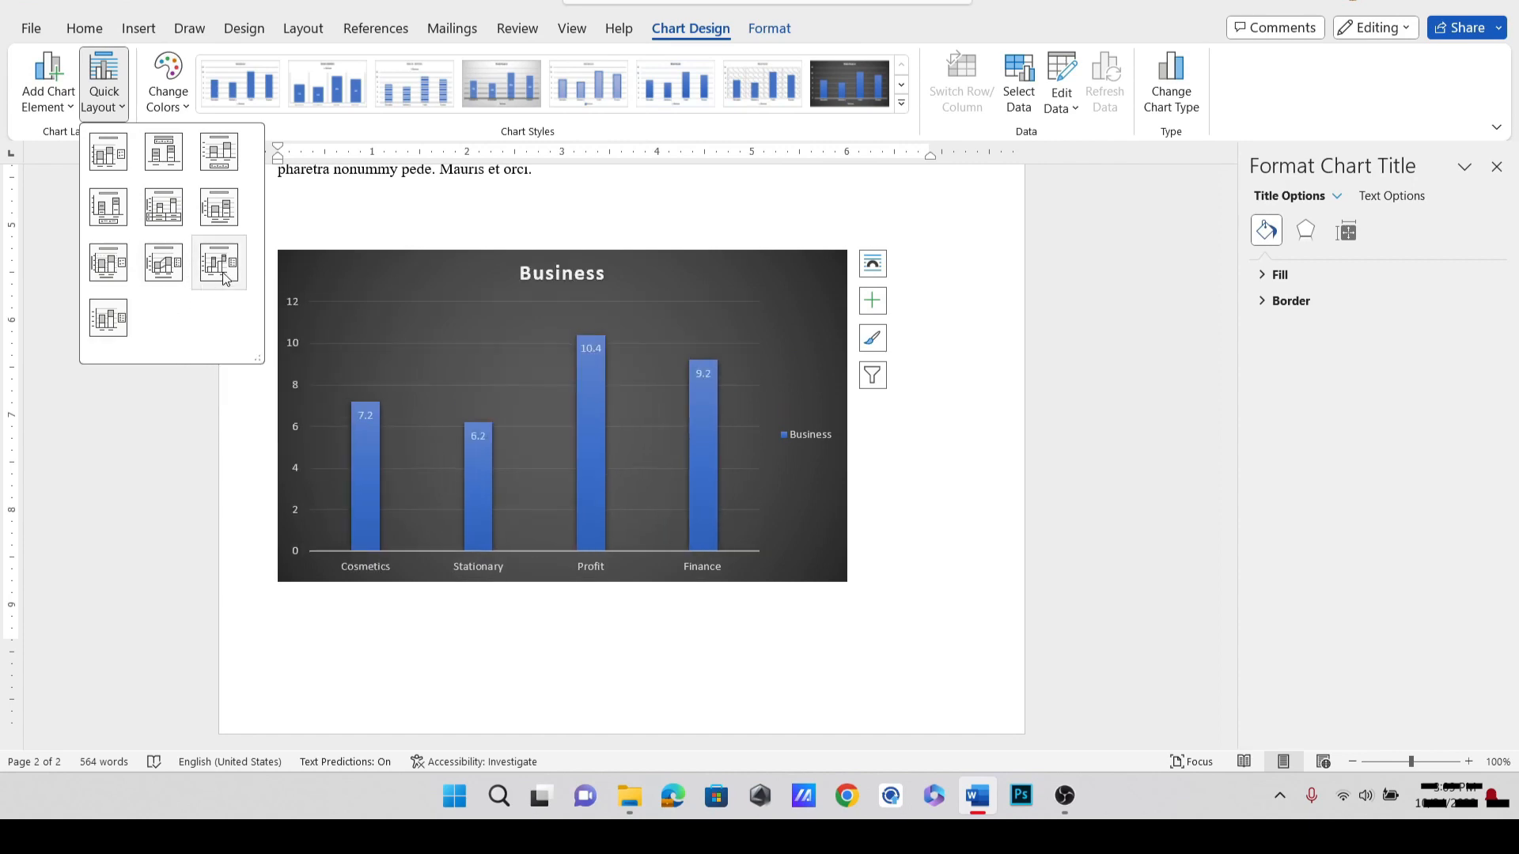
click(362, 302)
click(944, 554)
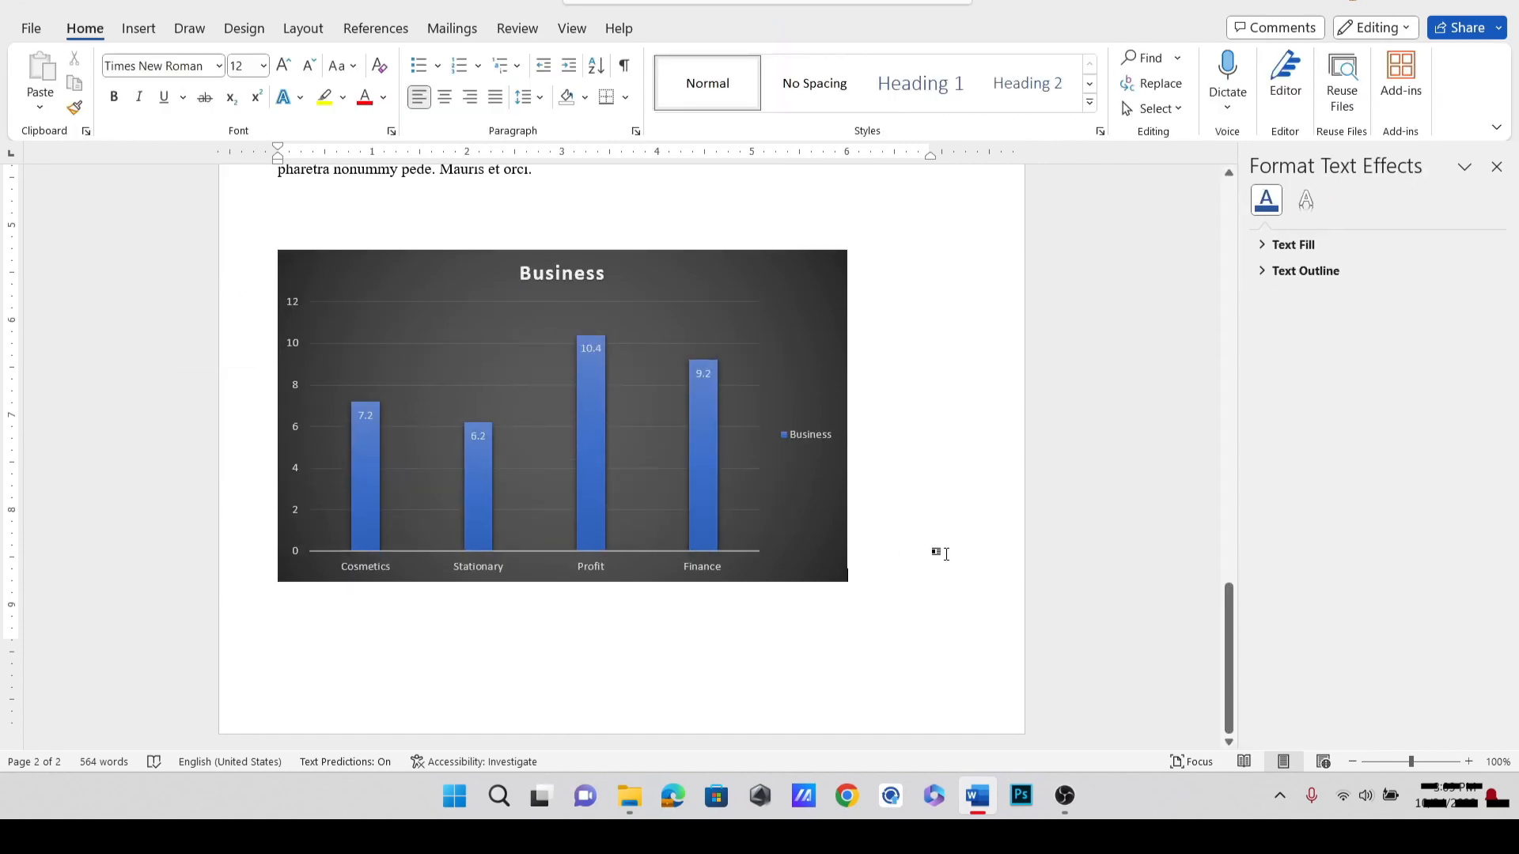
scroll(945, 554, up, 10)
scroll(942, 544, down, 10)
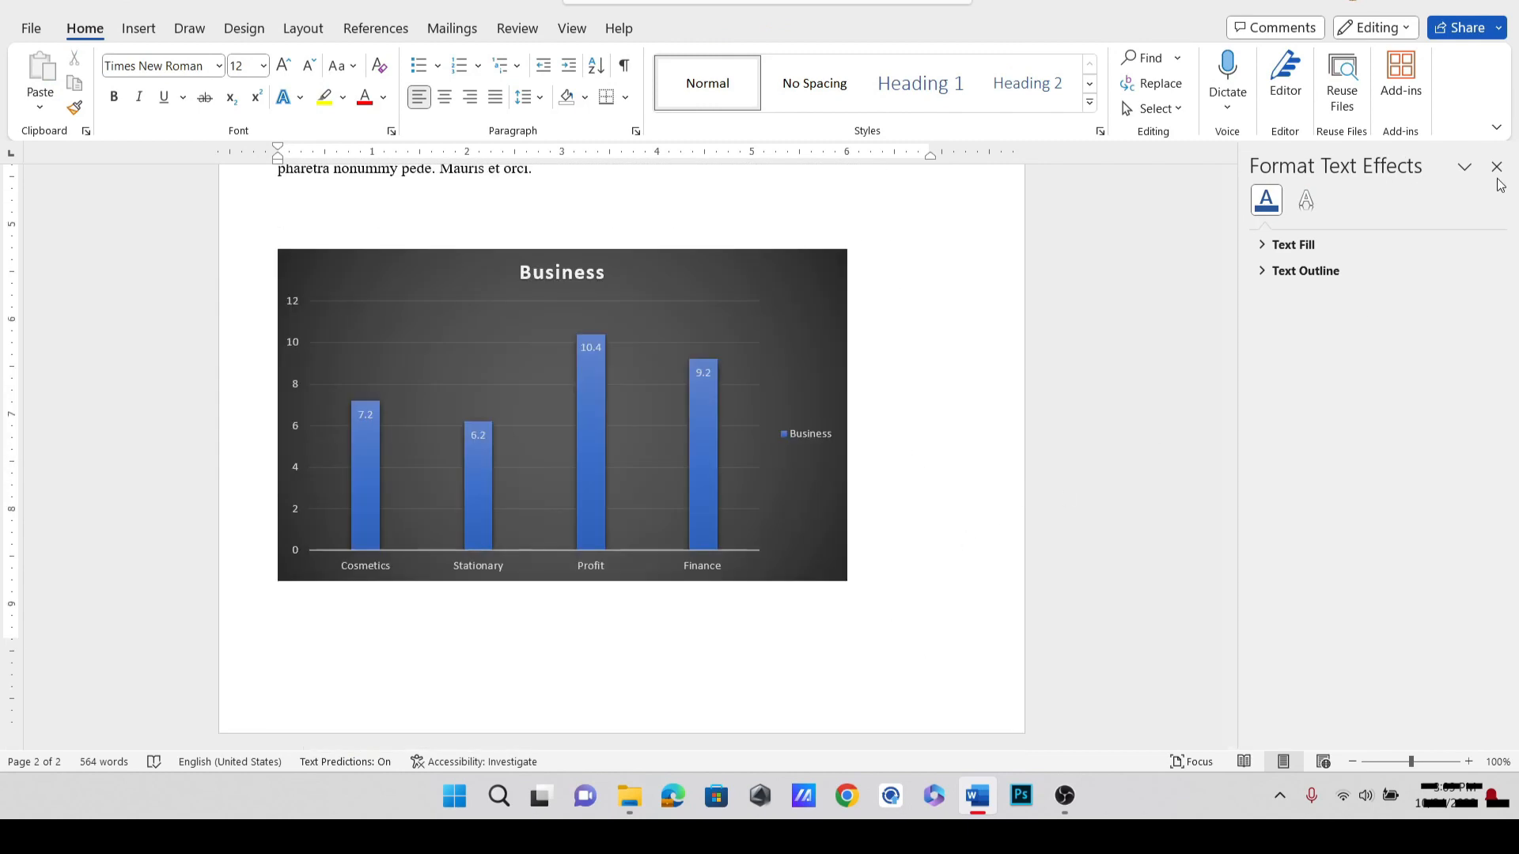
click(1496, 168)
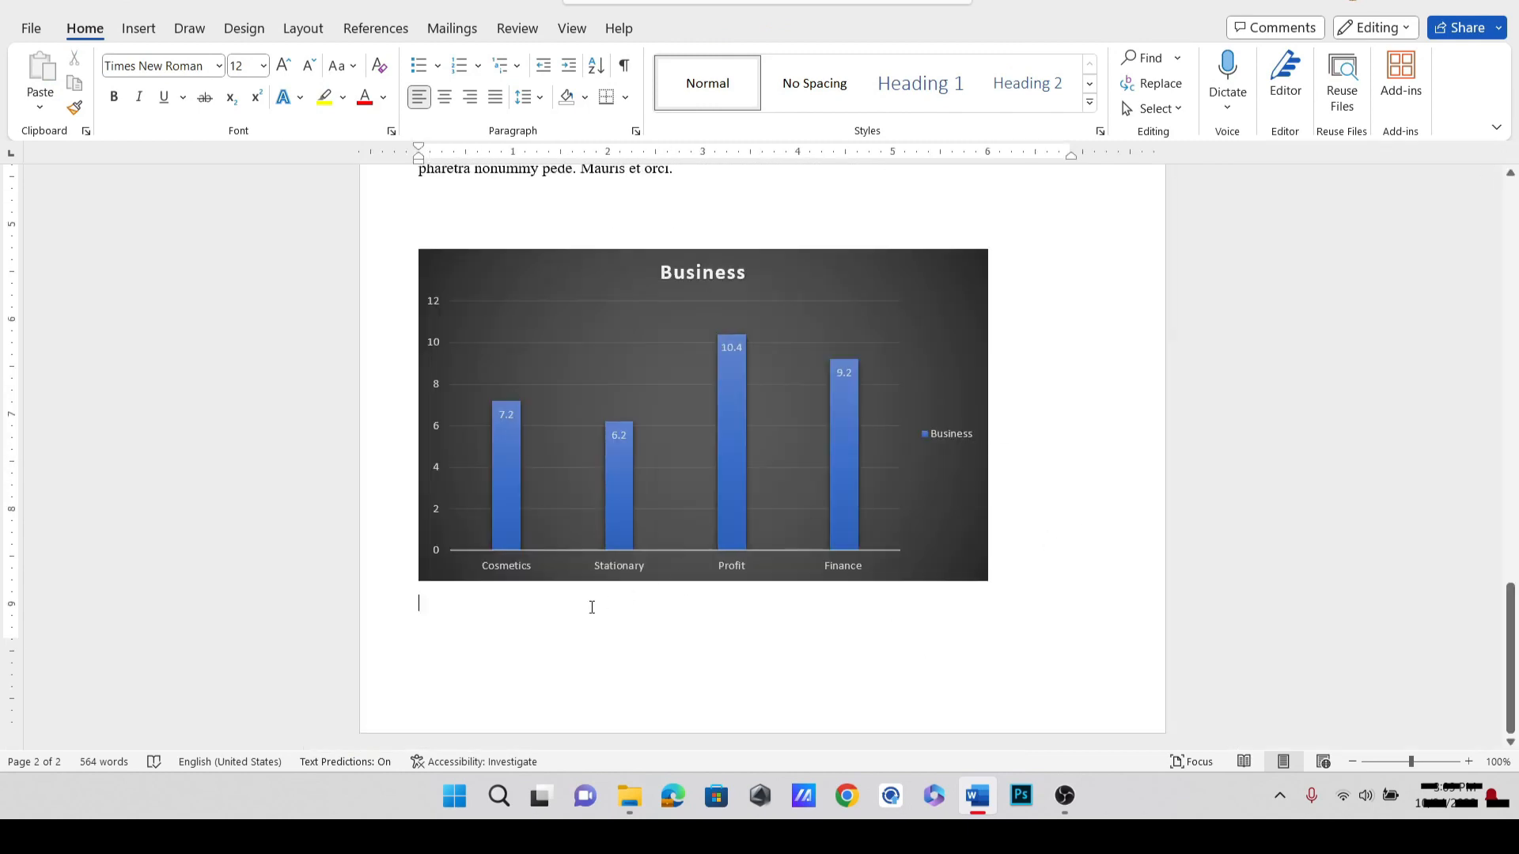
Add a new page after the chart and insert a table with four columns and four rows on it.
scroll(589, 606, down, 2)
scroll(577, 606, down, 8)
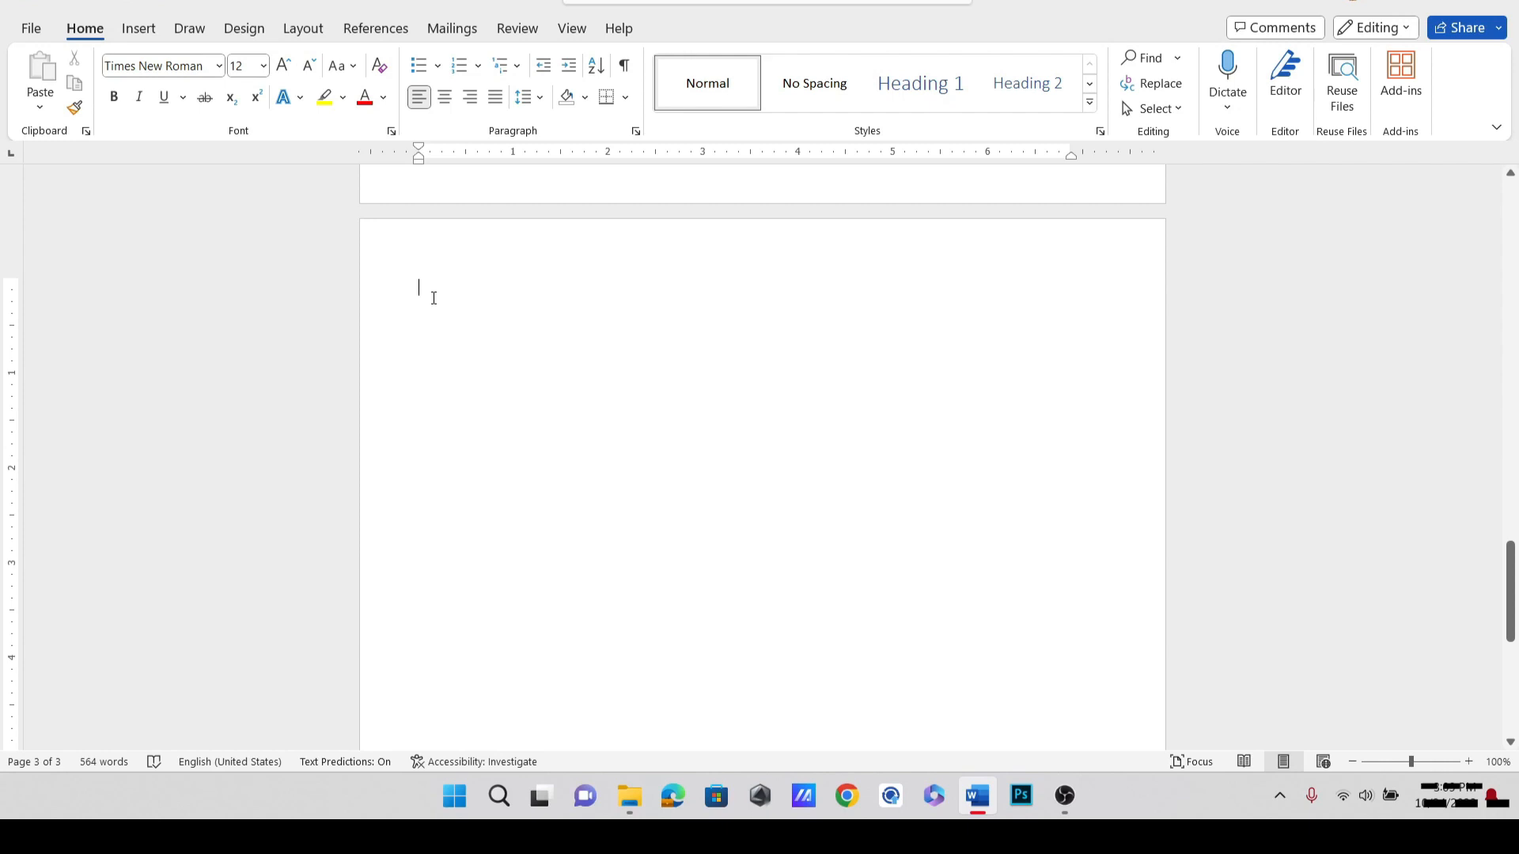
click(152, 29)
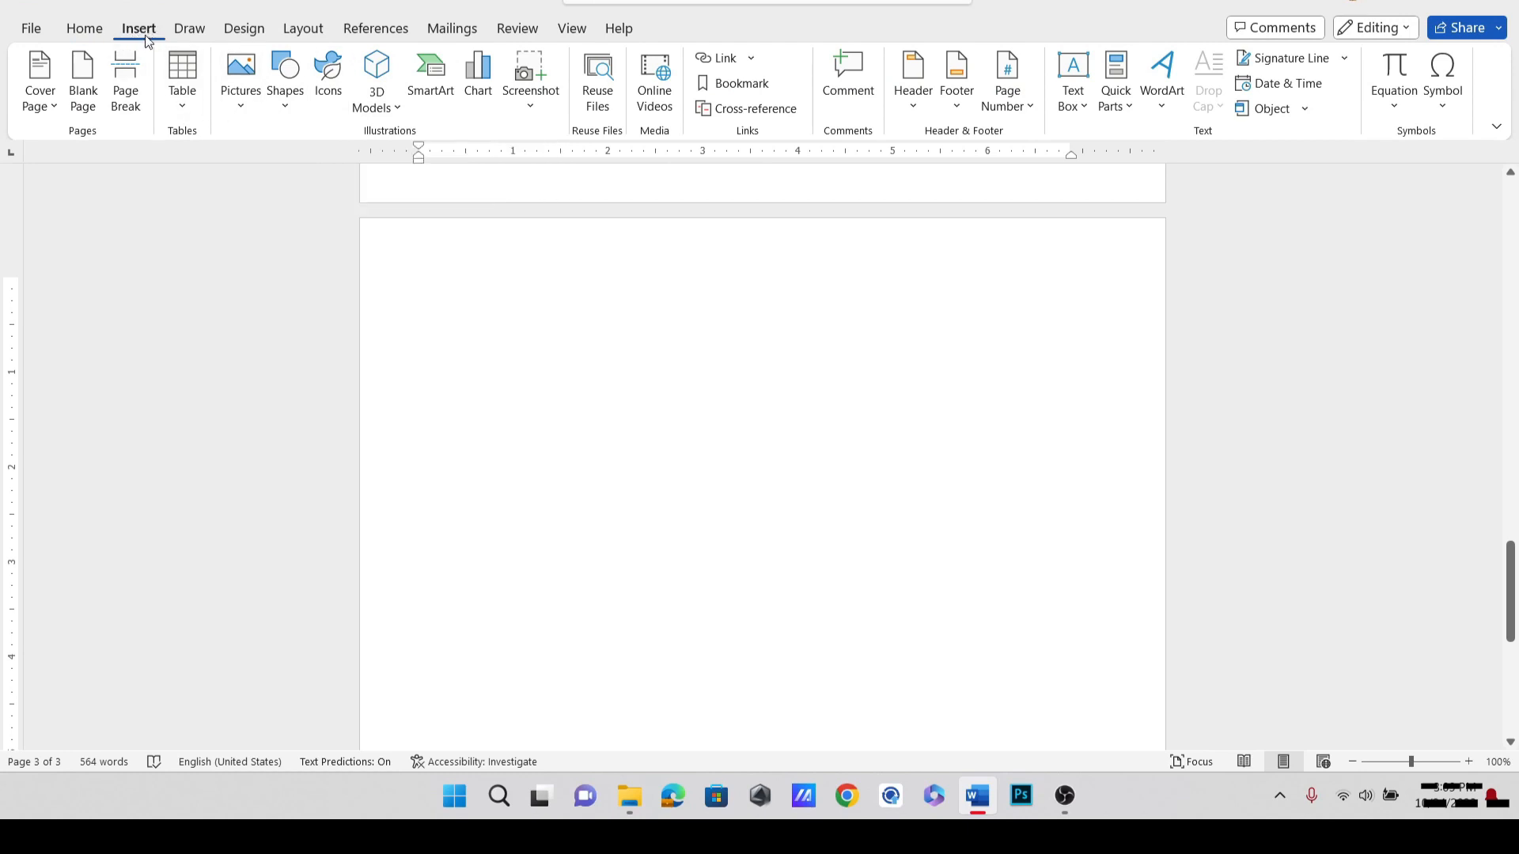
click(192, 103)
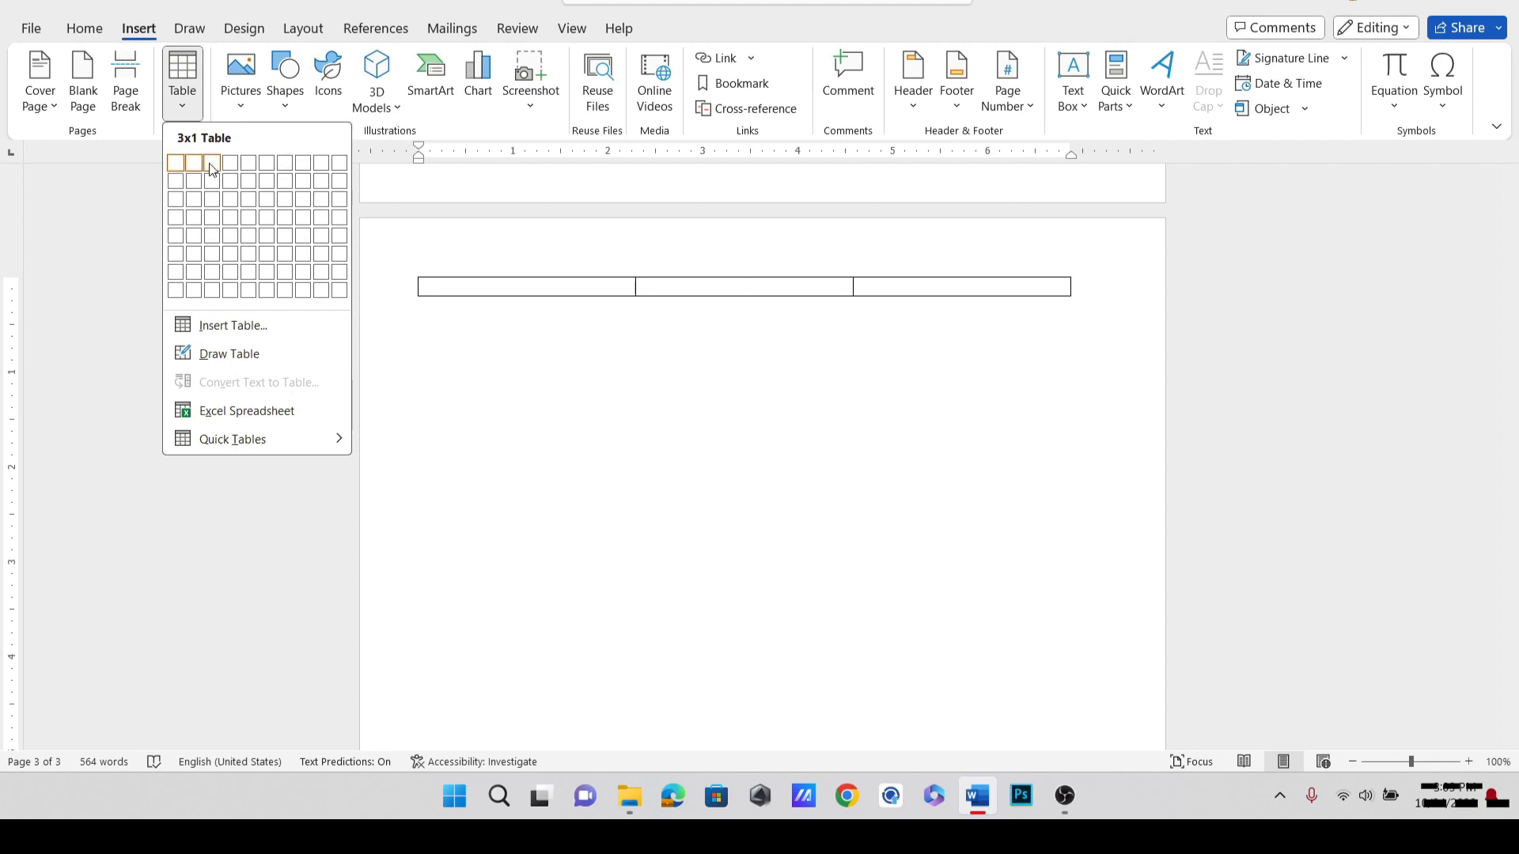
click(230, 216)
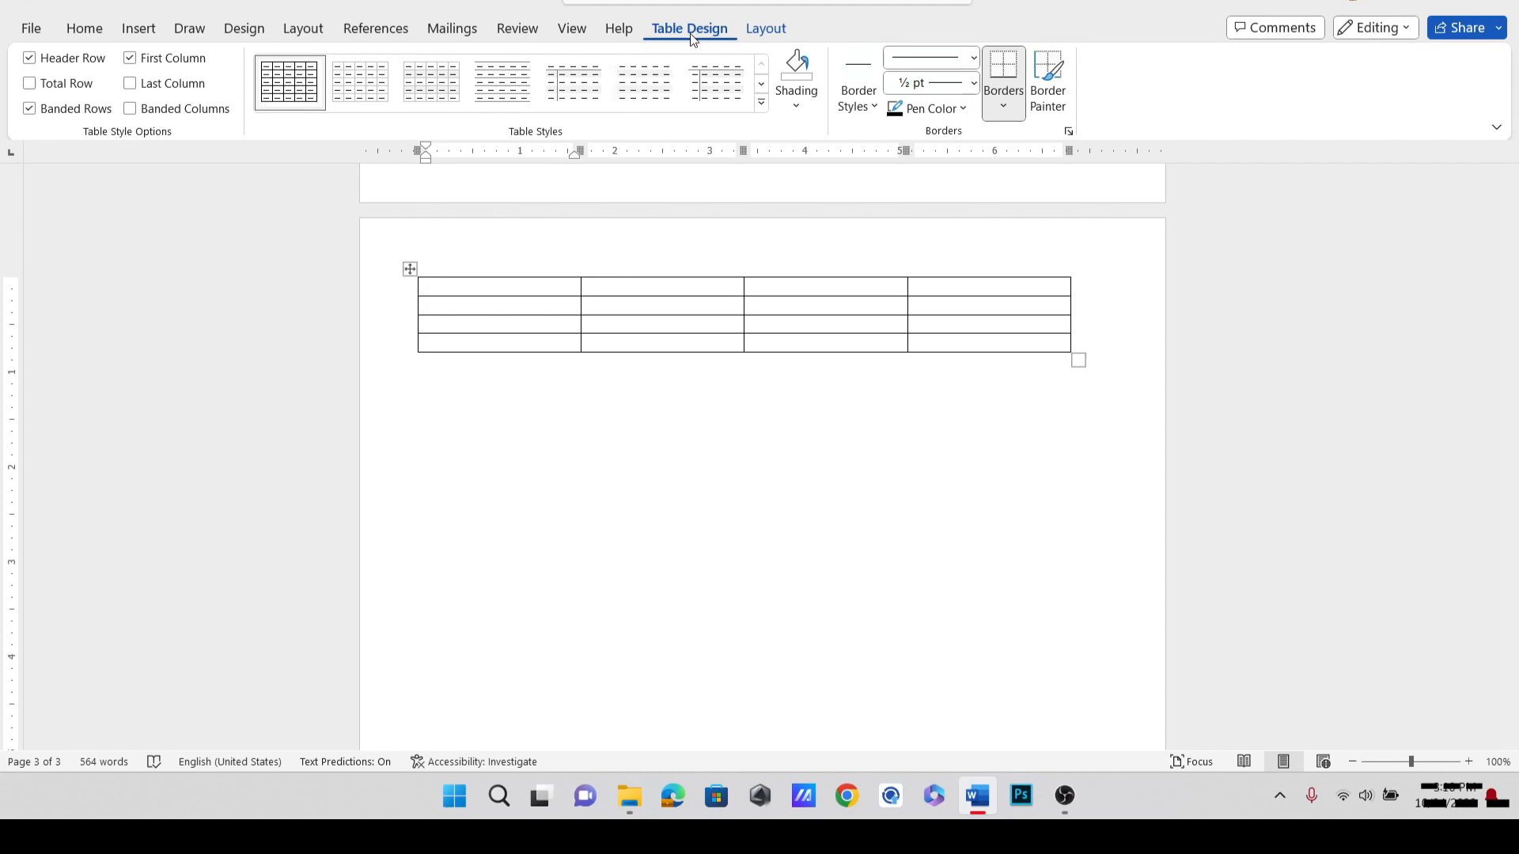
Apply the black-header style with gray banded rows from the Grid Tables group to the new table.
click(409, 272)
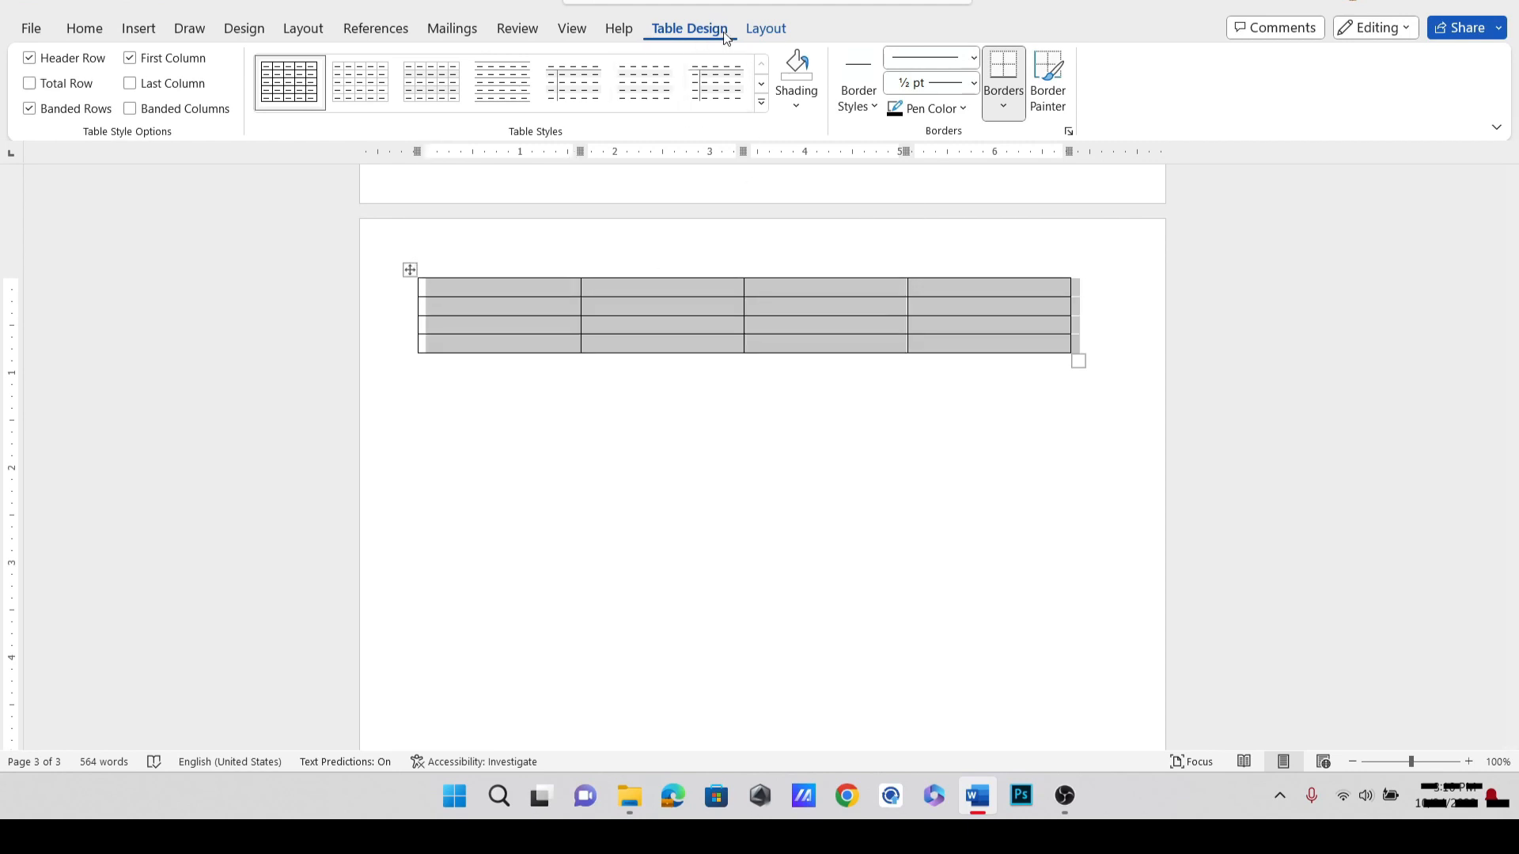
click(696, 307)
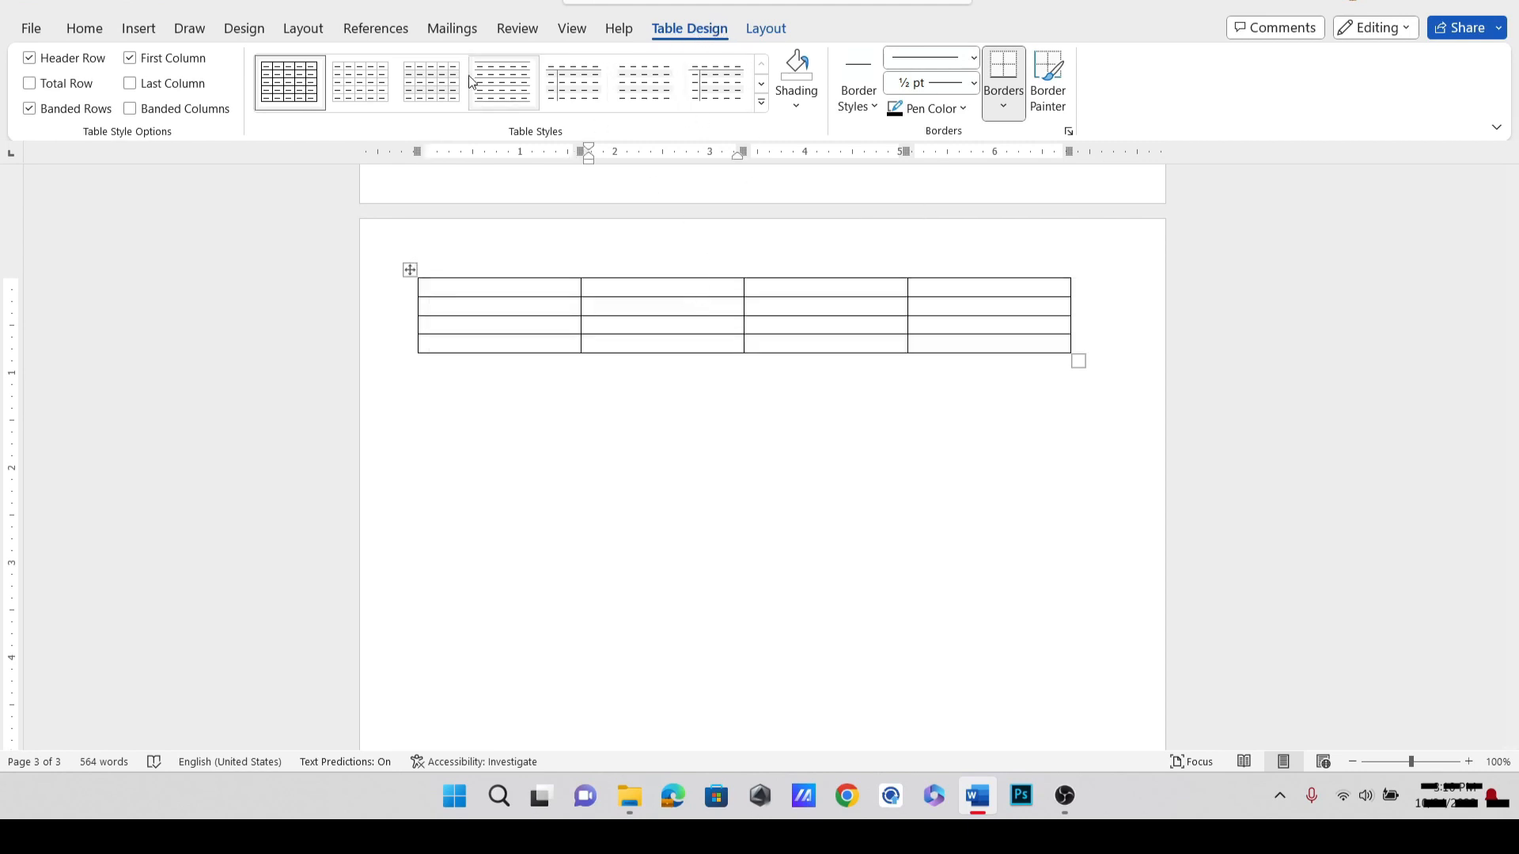
click(762, 103)
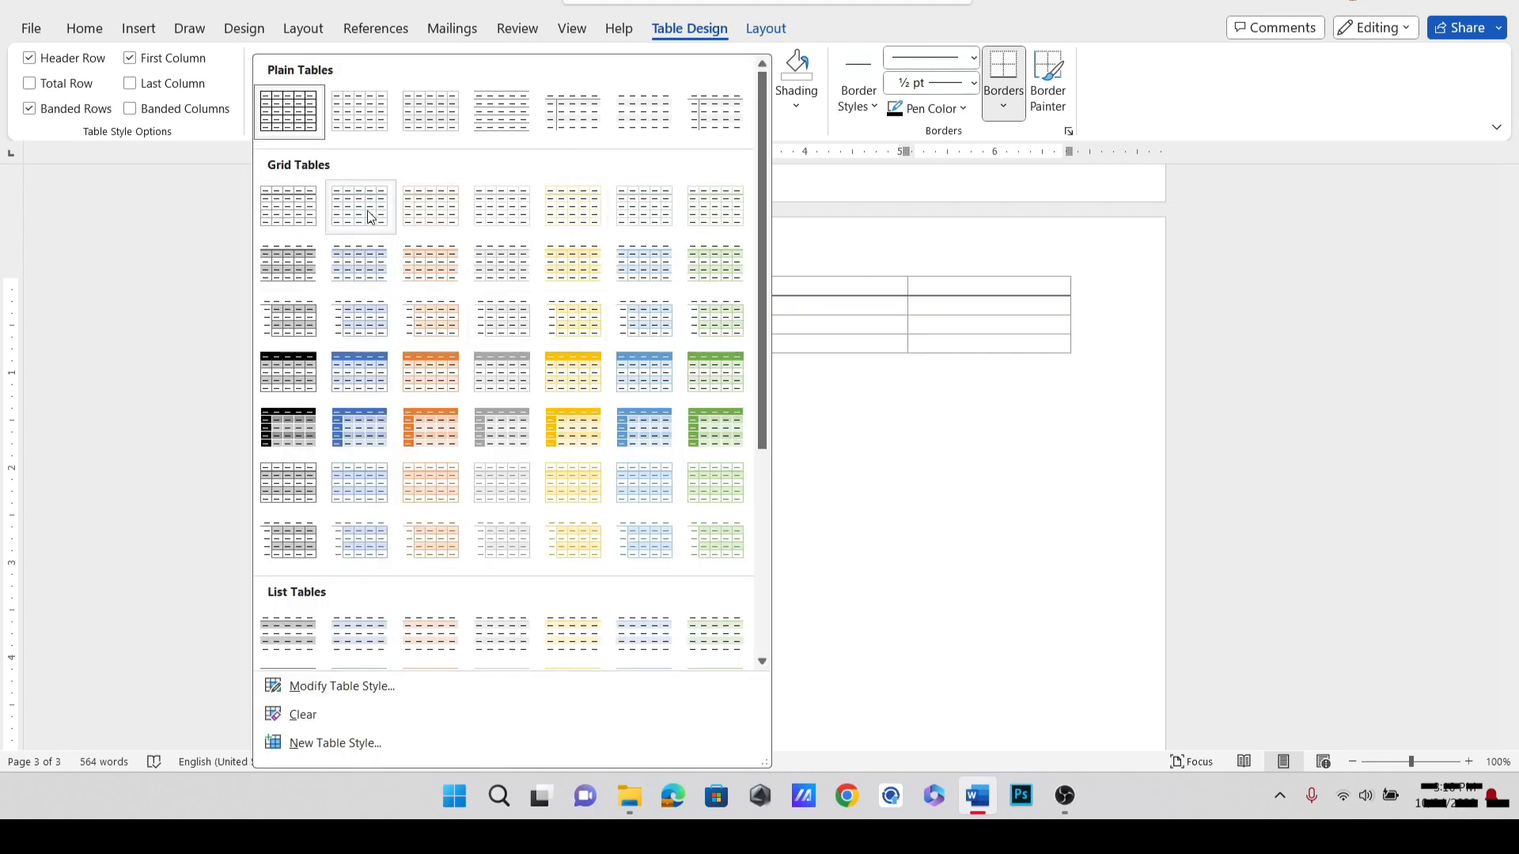
click(303, 378)
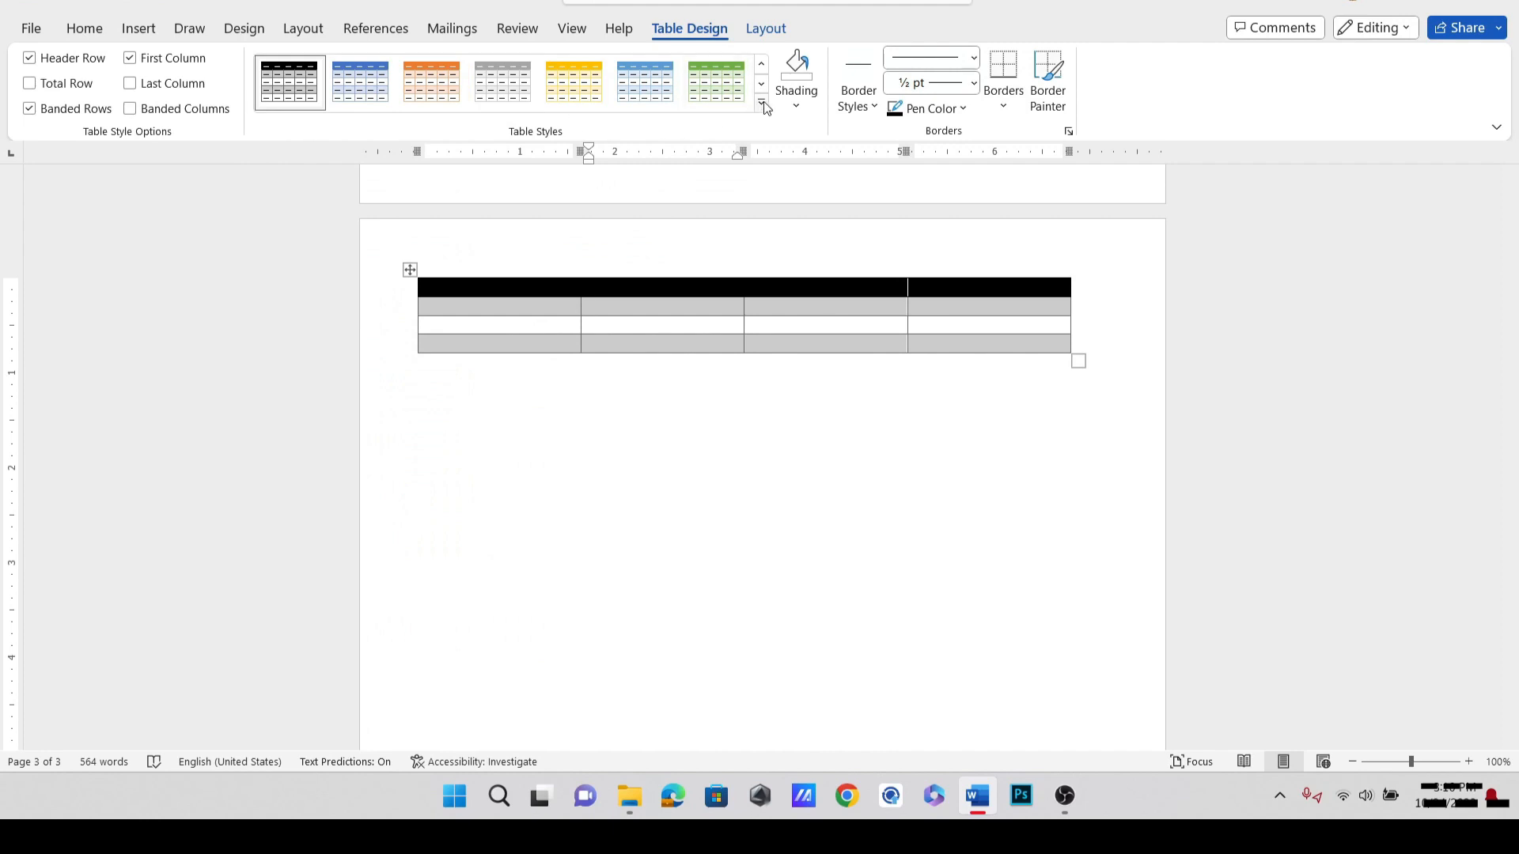
Shade the entire table with the light gold theme color.
click(795, 106)
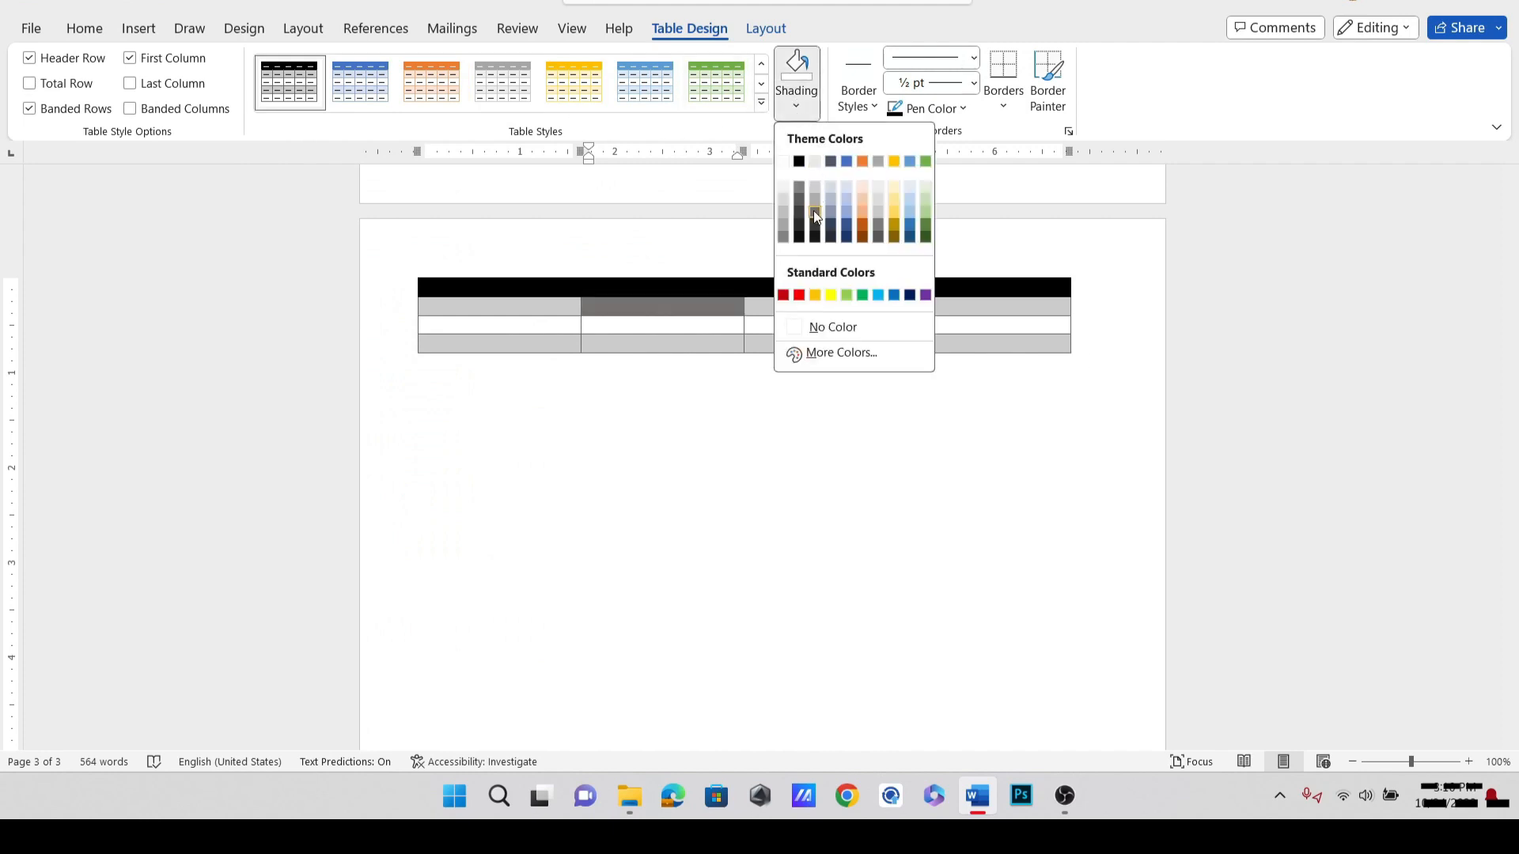
click(410, 269)
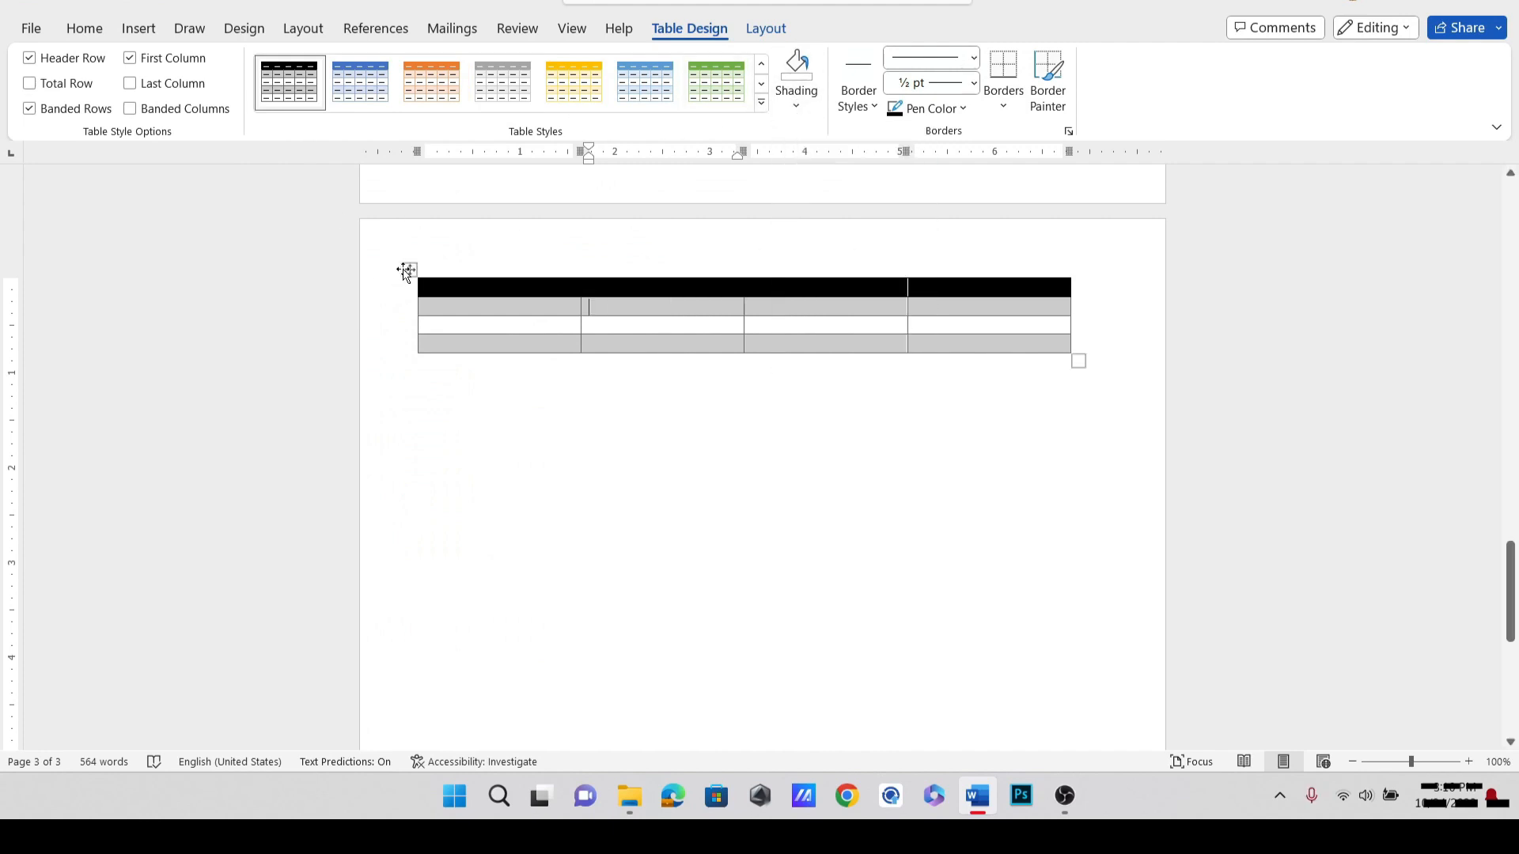
click(409, 270)
click(784, 117)
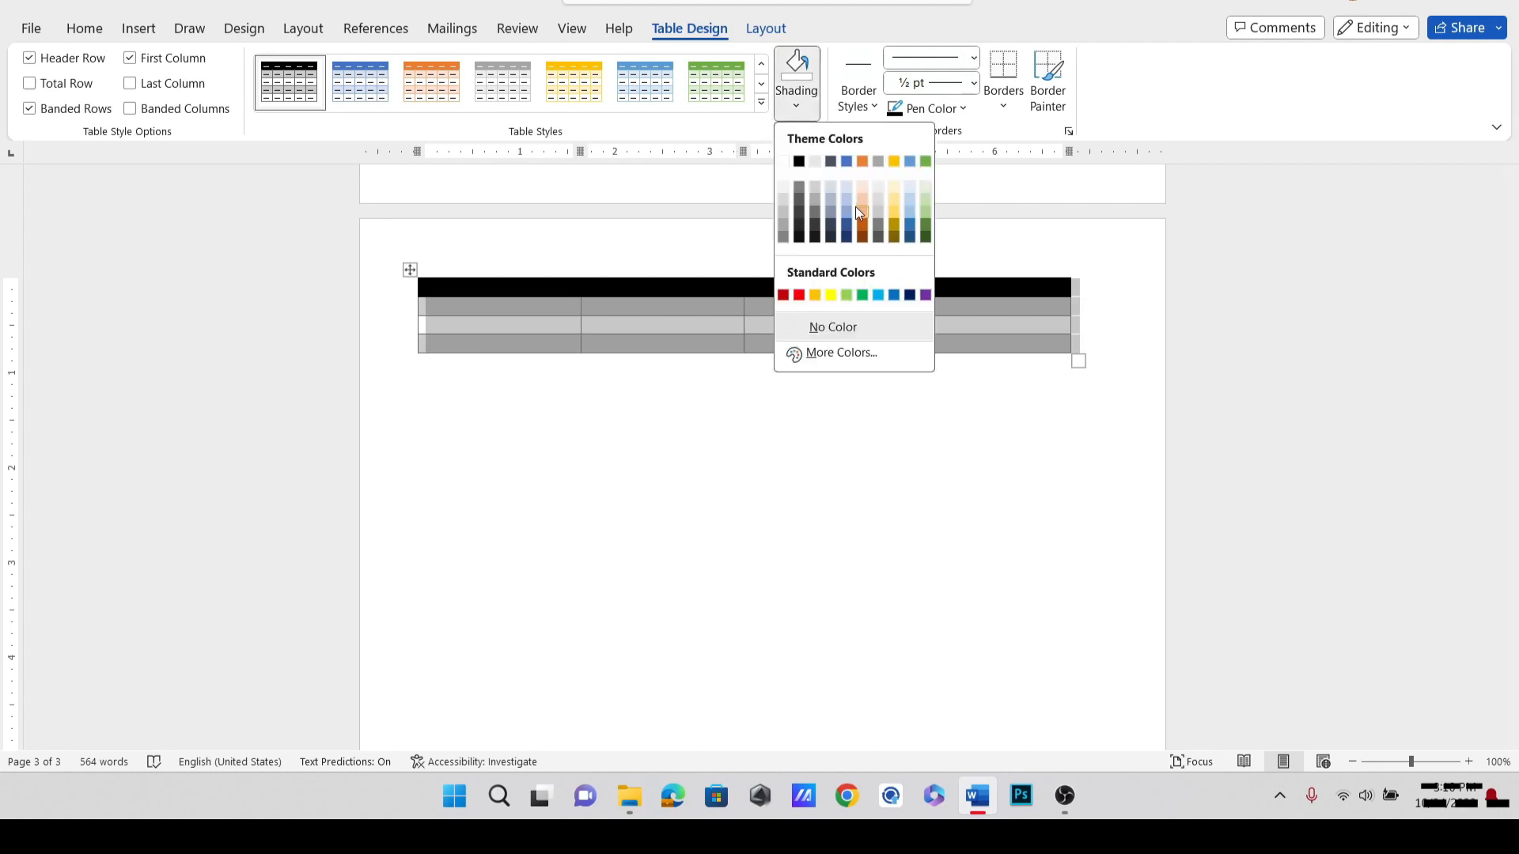
click(899, 197)
click(741, 330)
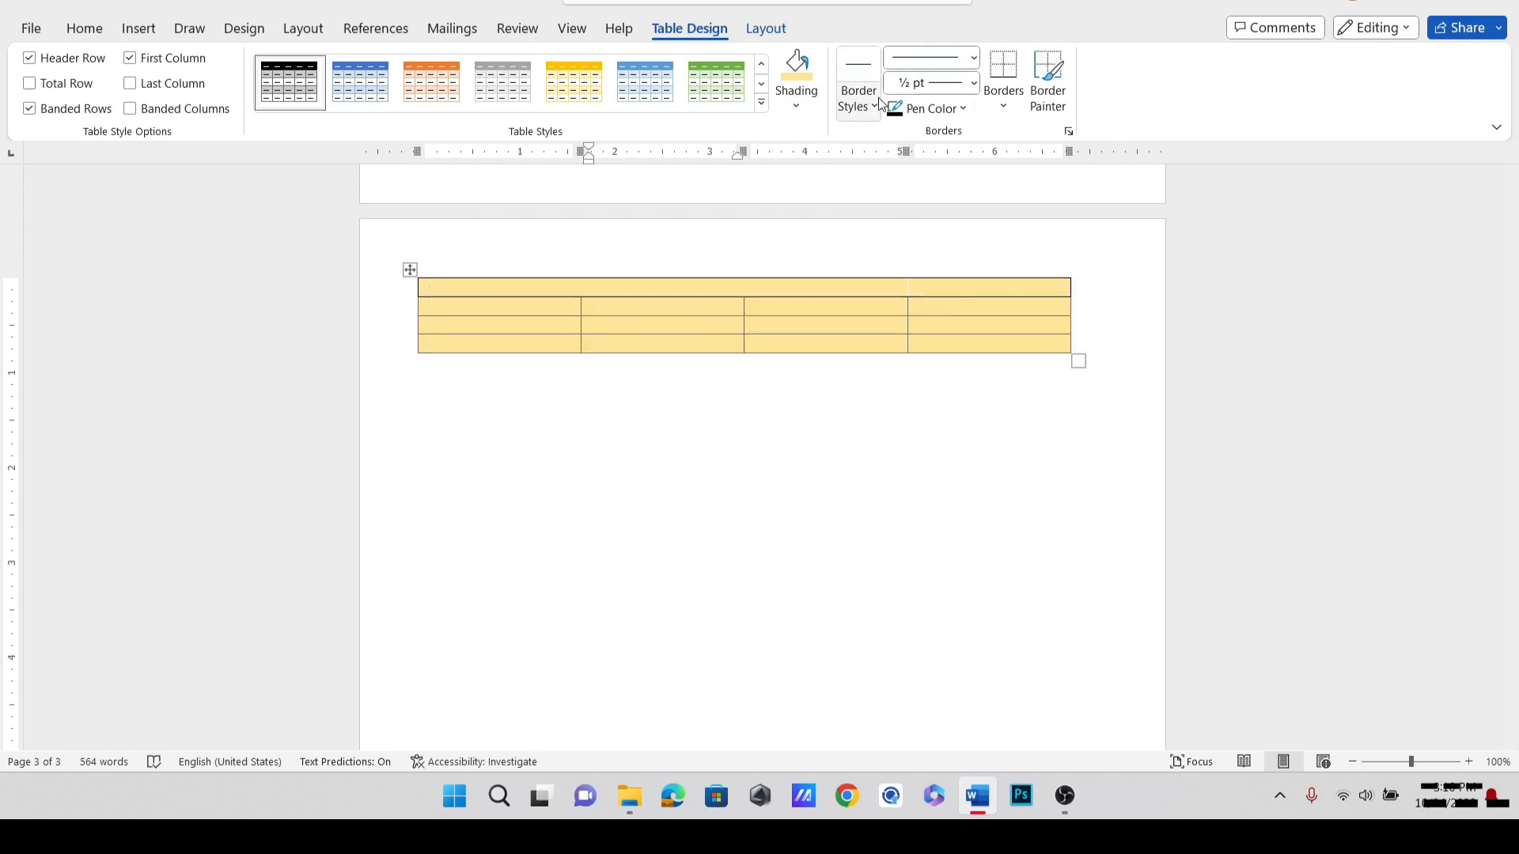
Choose the blue 1 ½ pt theme border style and paint it onto the borders of the second column's upper cells.
click(410, 270)
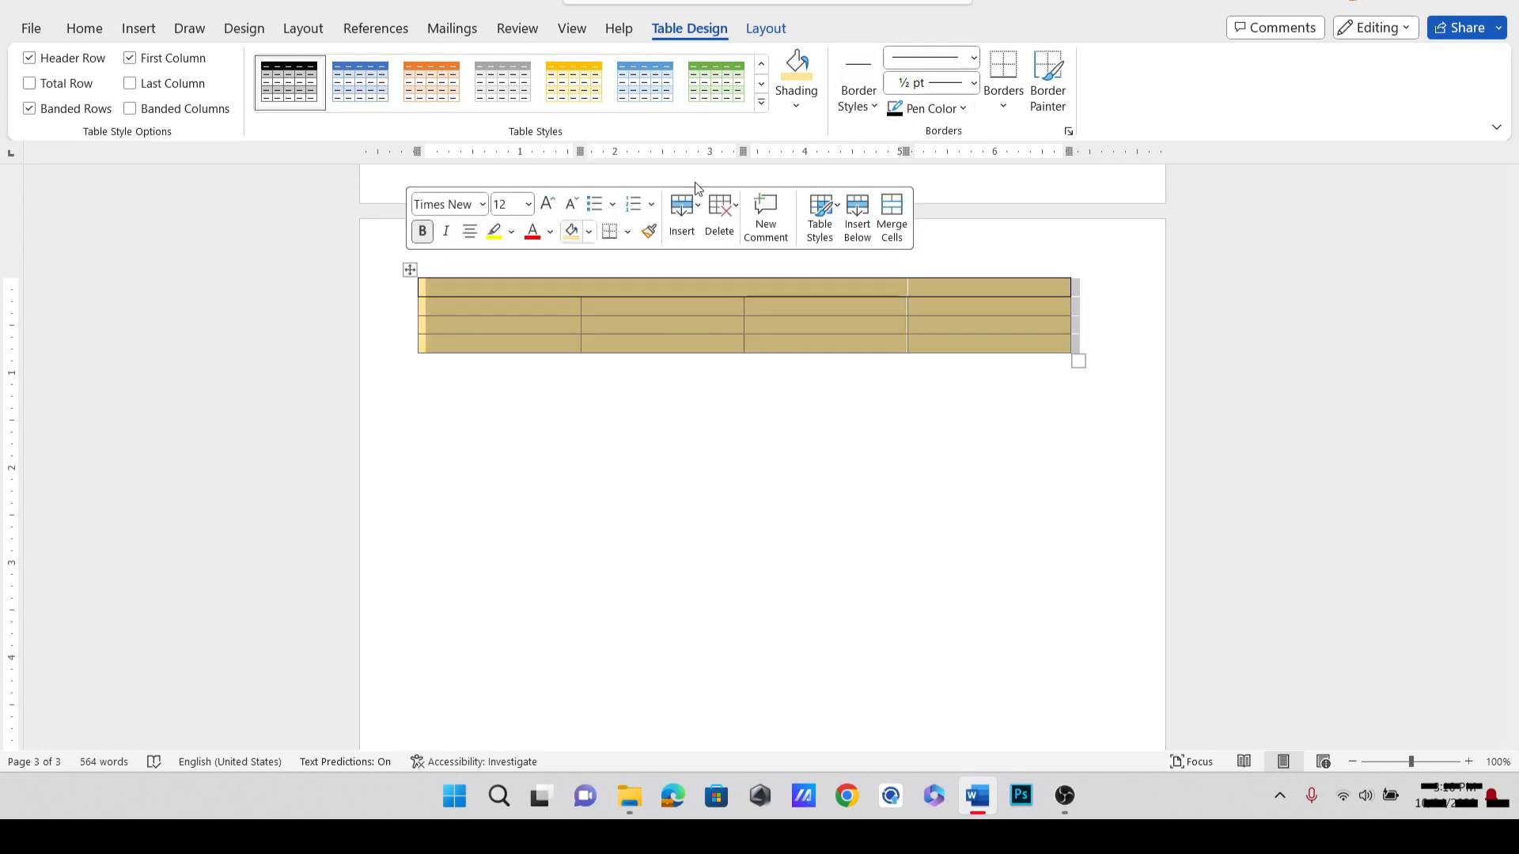
click(863, 96)
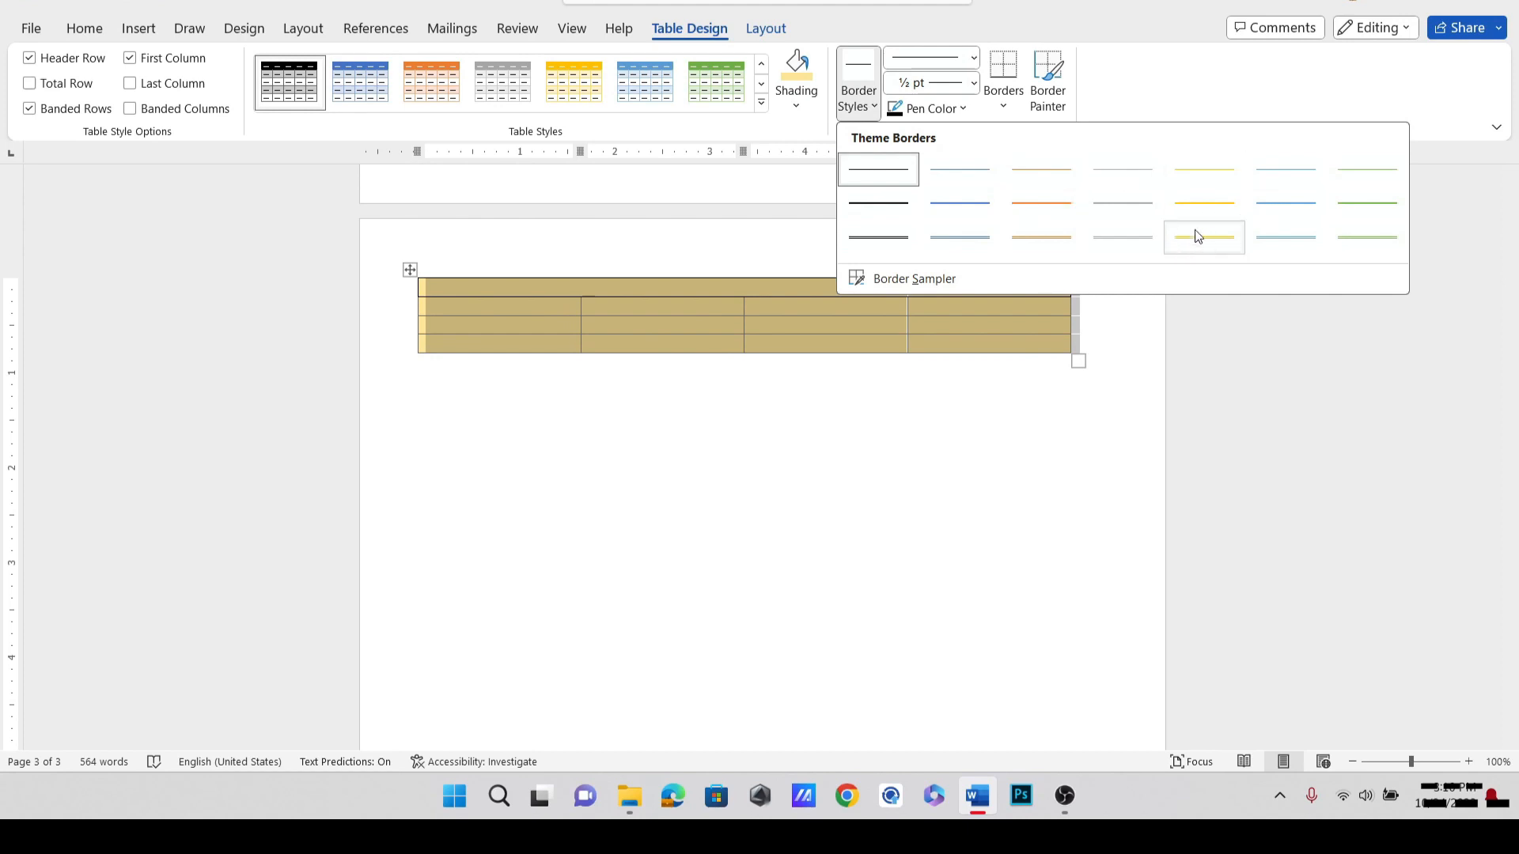
click(959, 206)
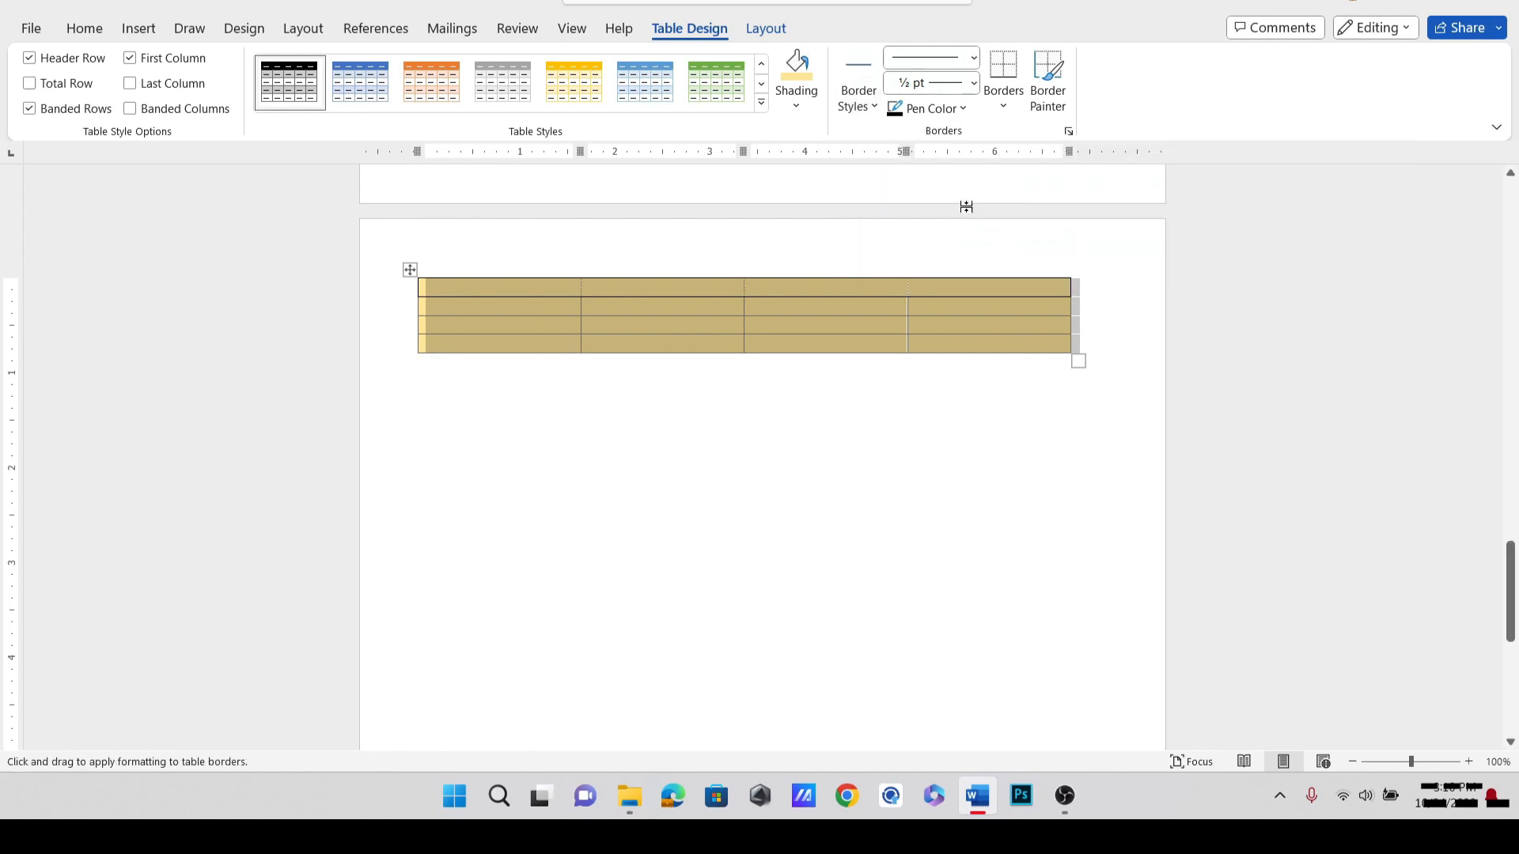
click(691, 315)
click(705, 291)
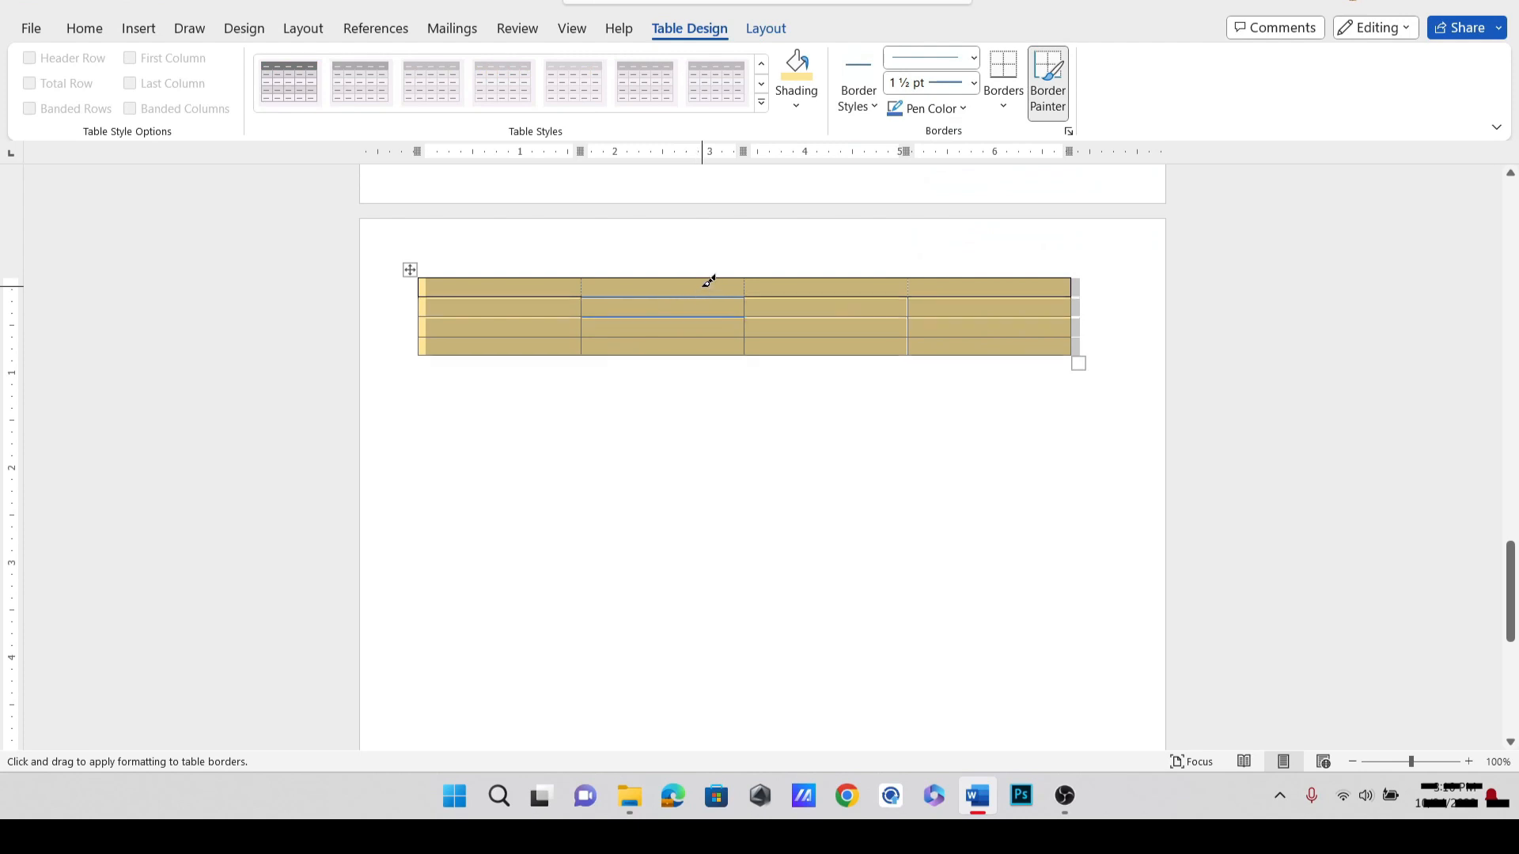
click(708, 279)
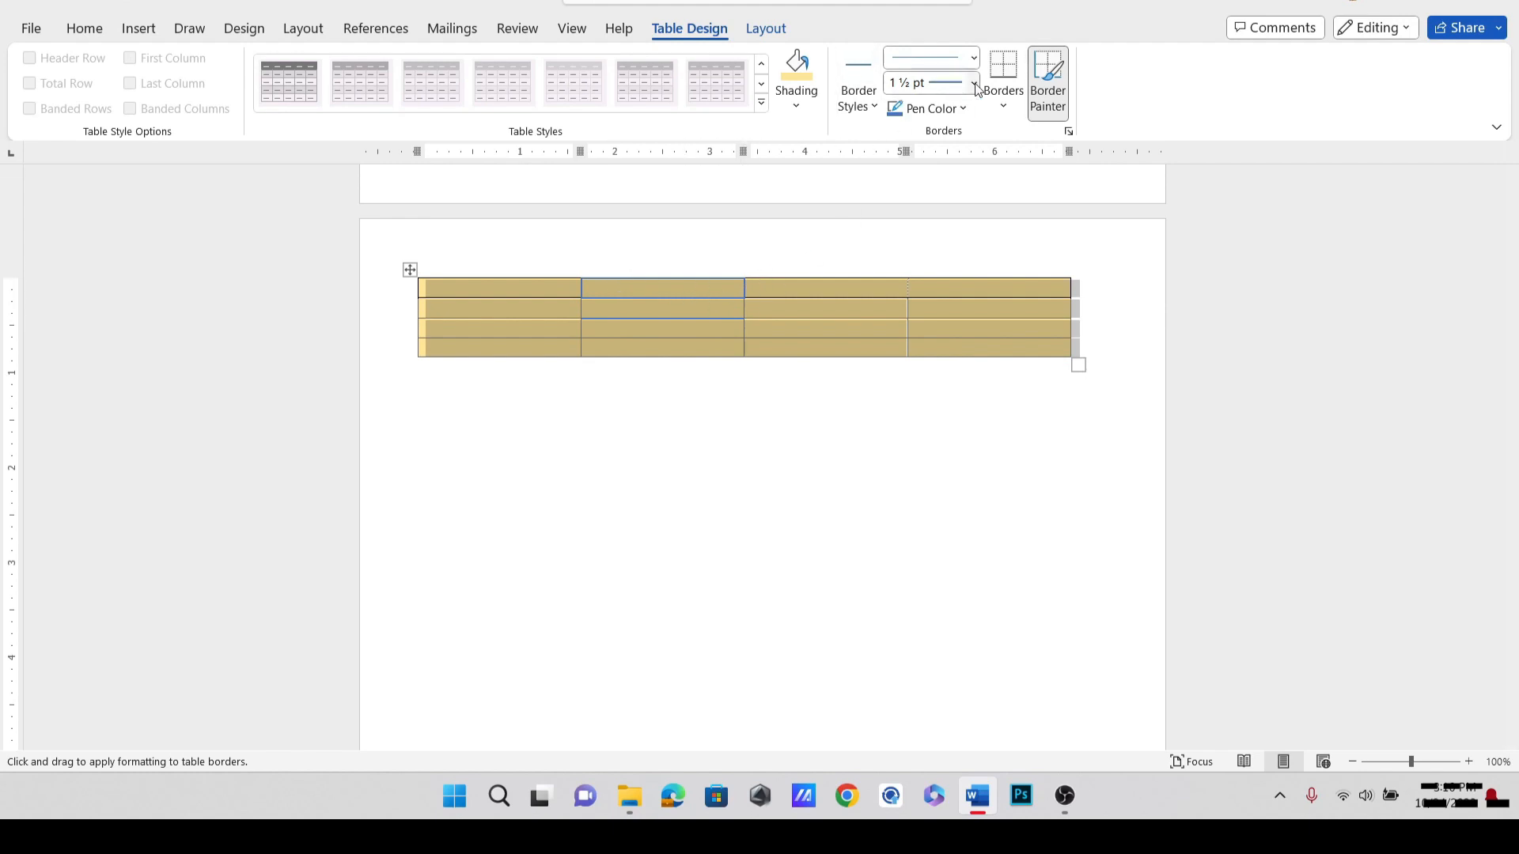
Apply All Borders in the blue 1 ½ pt style to the entire table.
click(1014, 102)
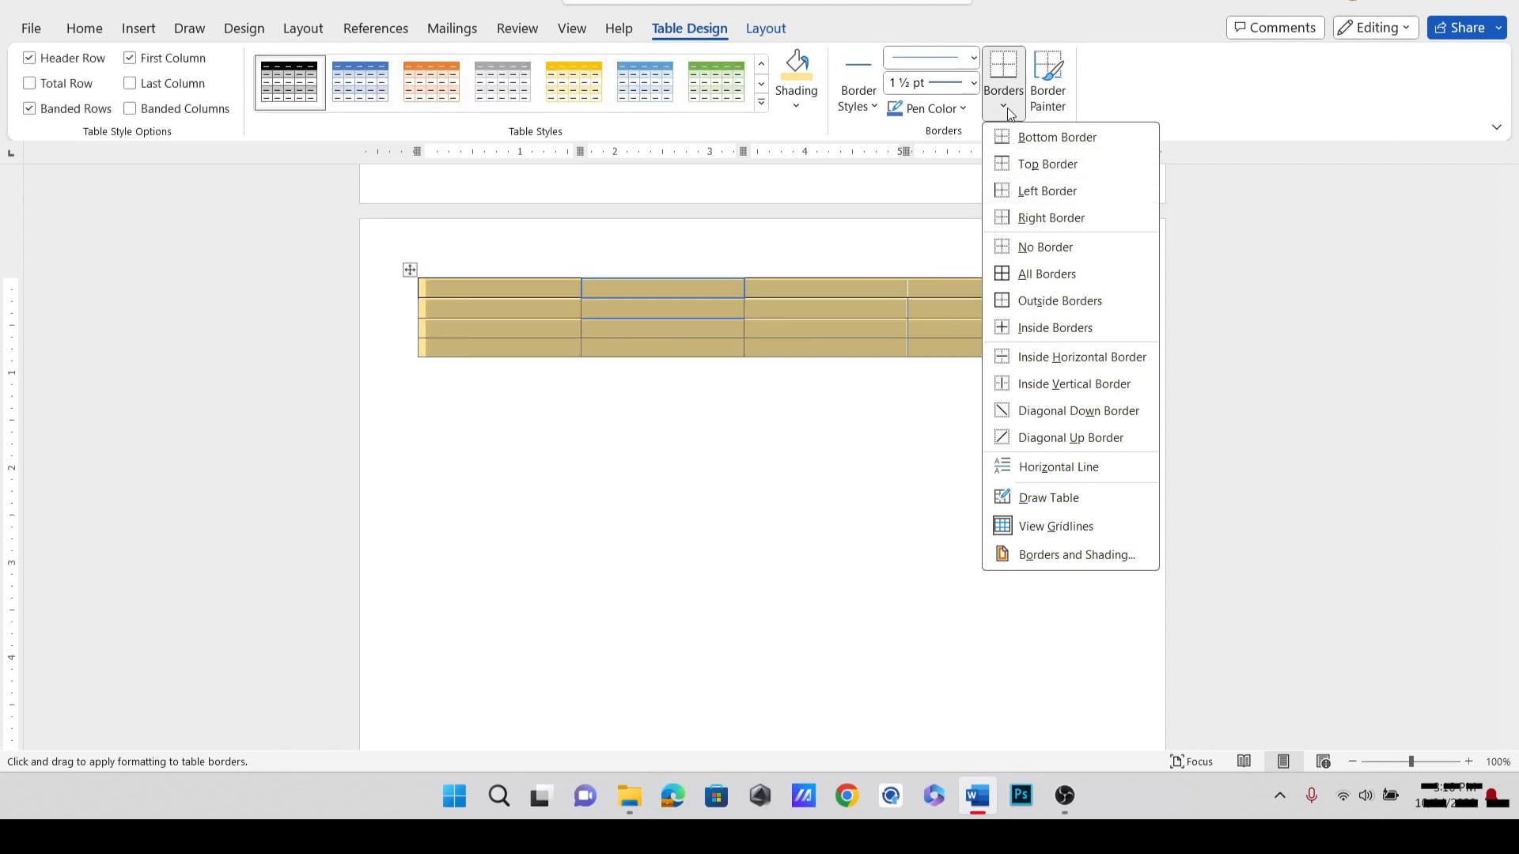
click(1066, 277)
click(932, 308)
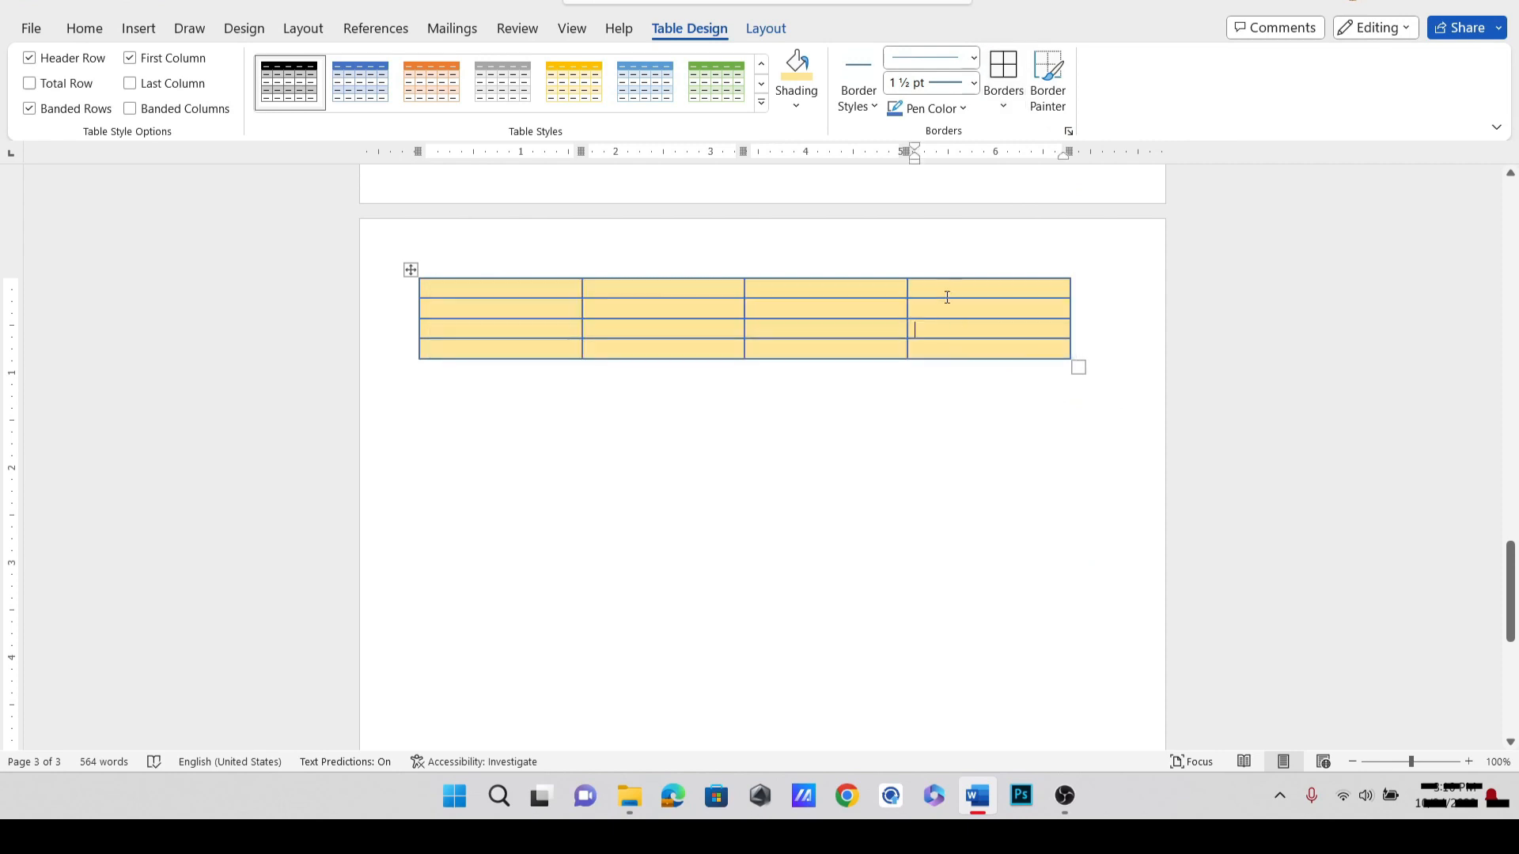
Apply Inside Borders to the last cell of the table's header row.
click(909, 298)
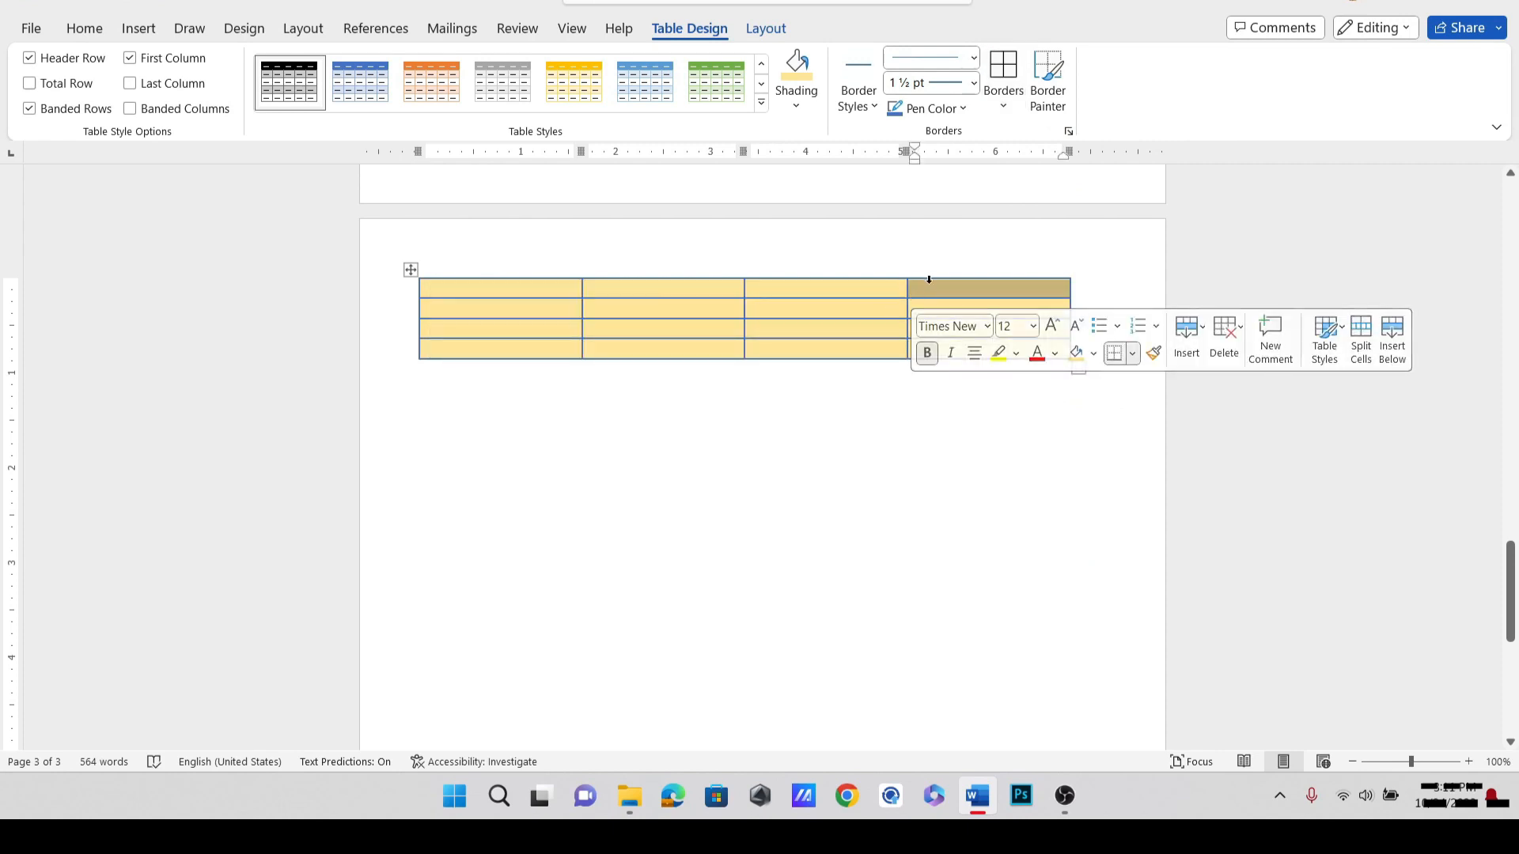
click(932, 284)
click(1010, 103)
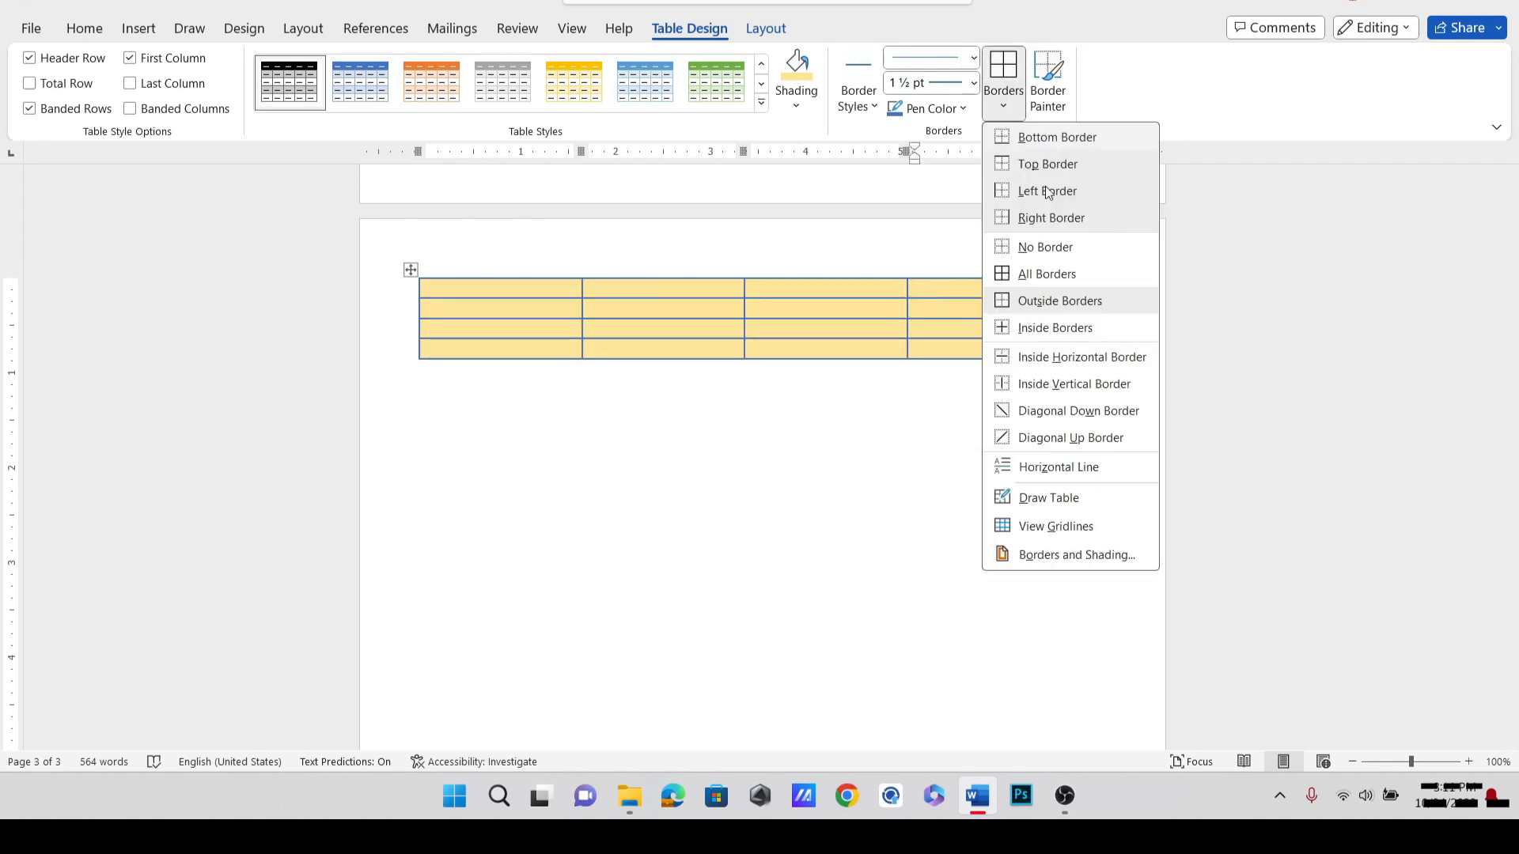
click(1061, 334)
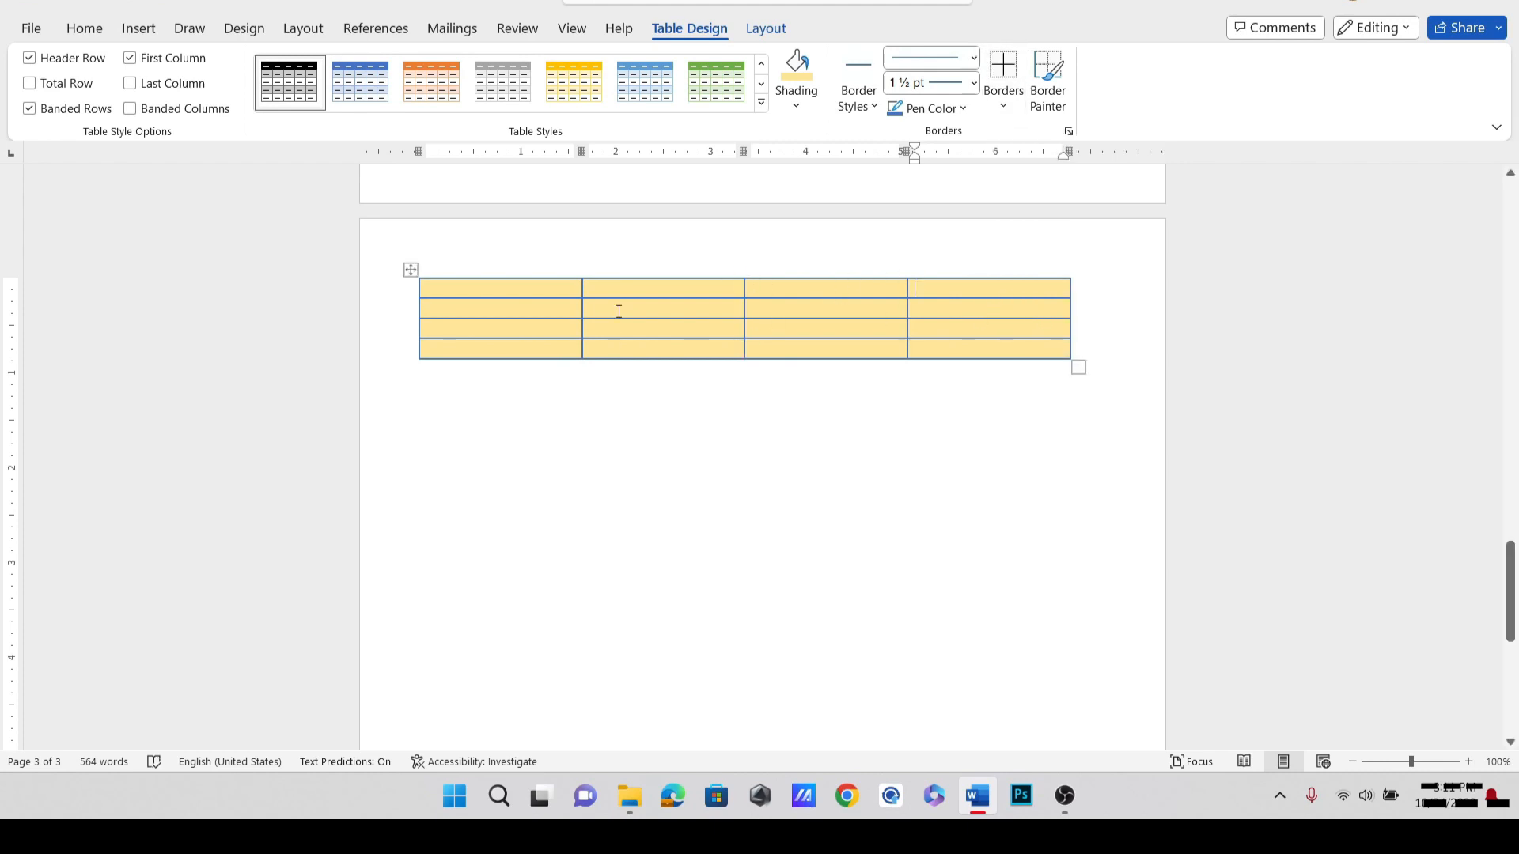
Fill the table's header row with Business, Add Table, sfwefwef and efwefwef.
click(524, 287)
text(Ro)
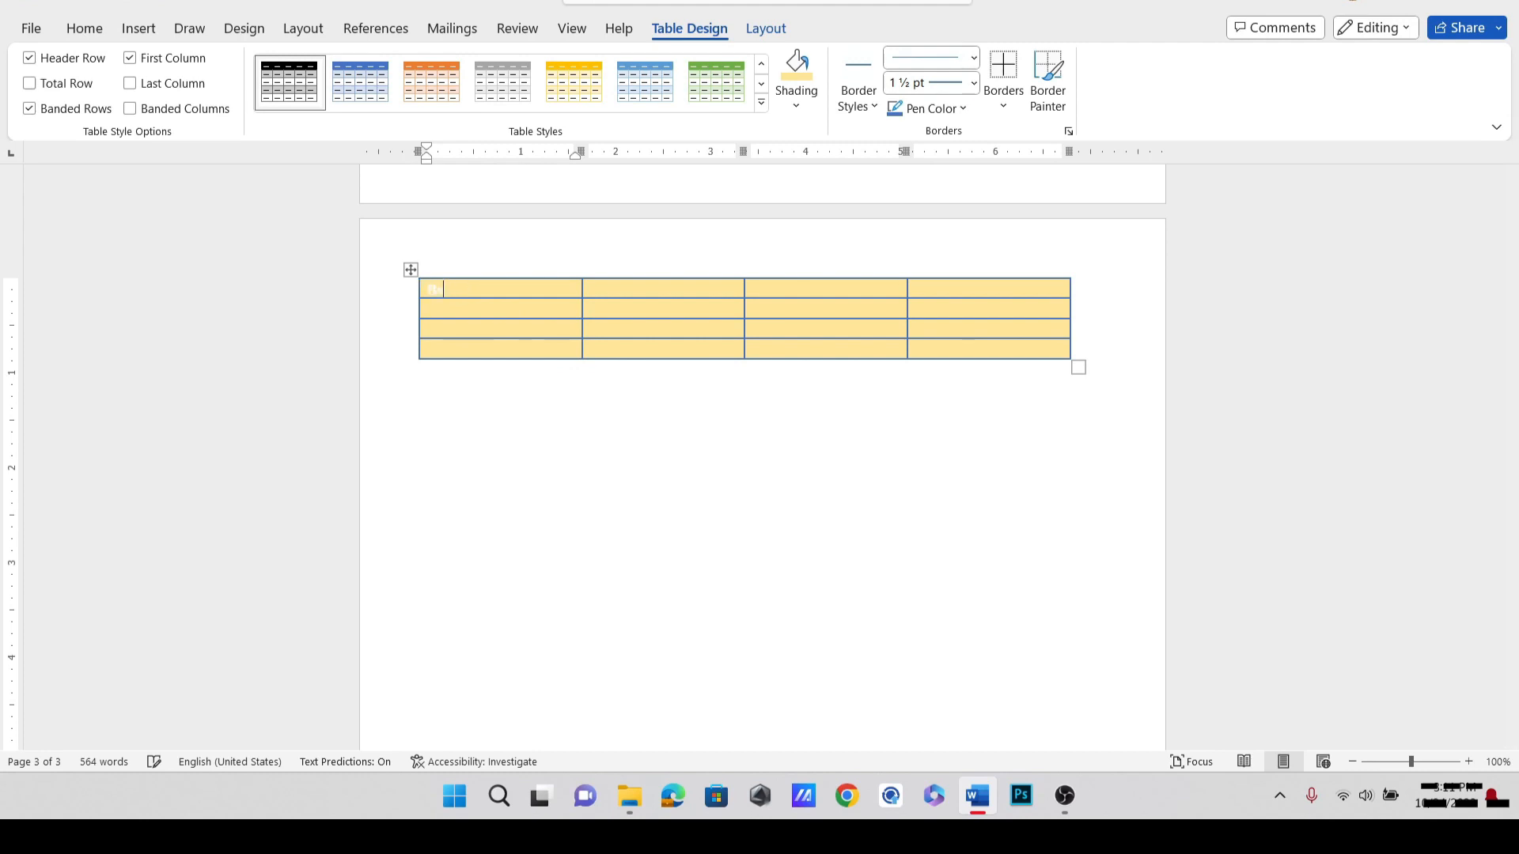
text(siness)
click(723, 294)
text(Add Table)
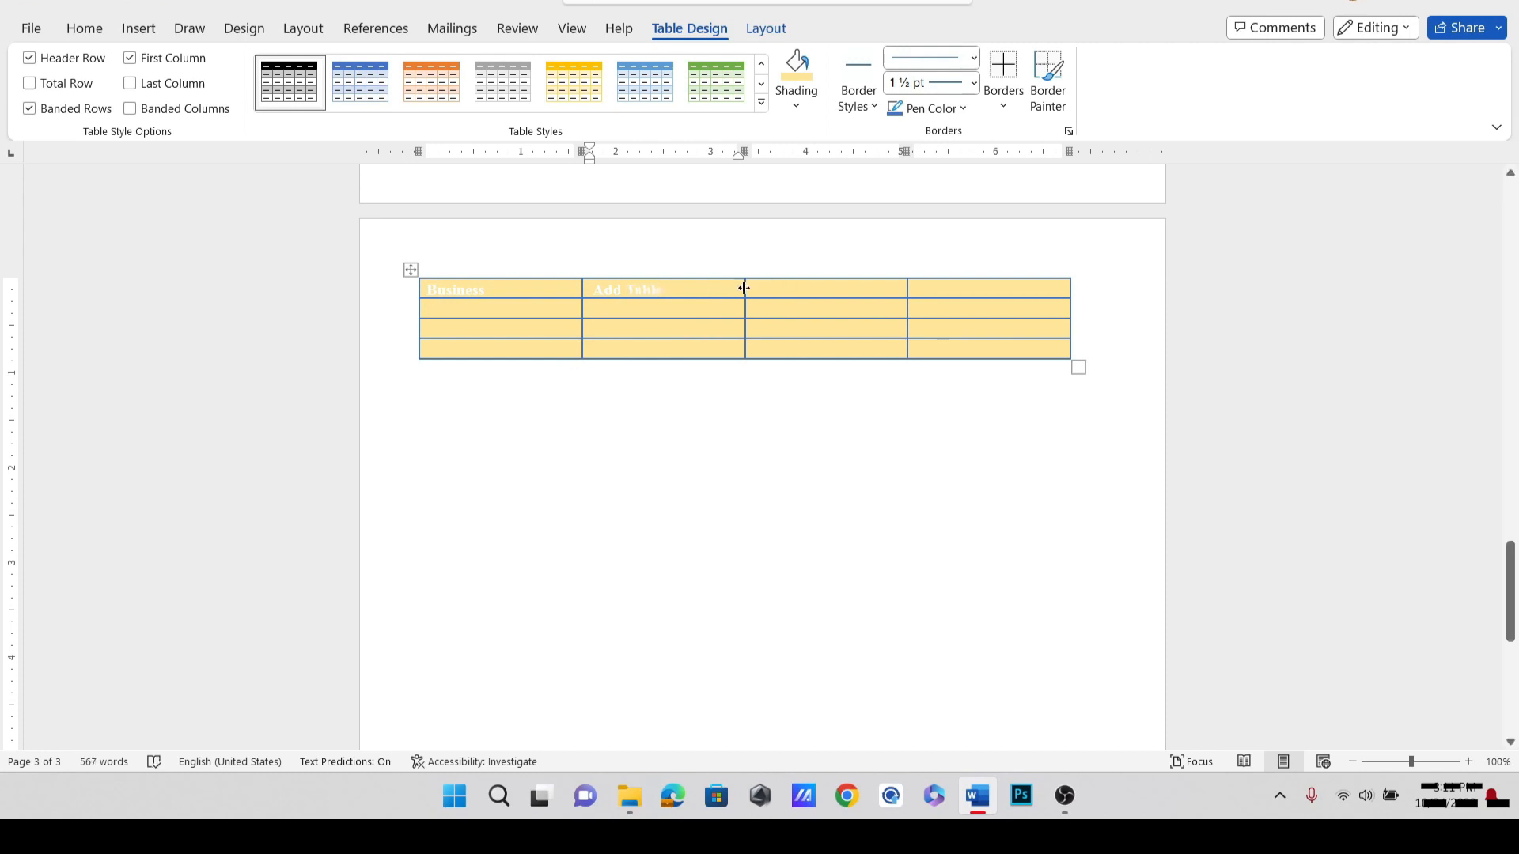
click(782, 291)
text(sfwefwef)
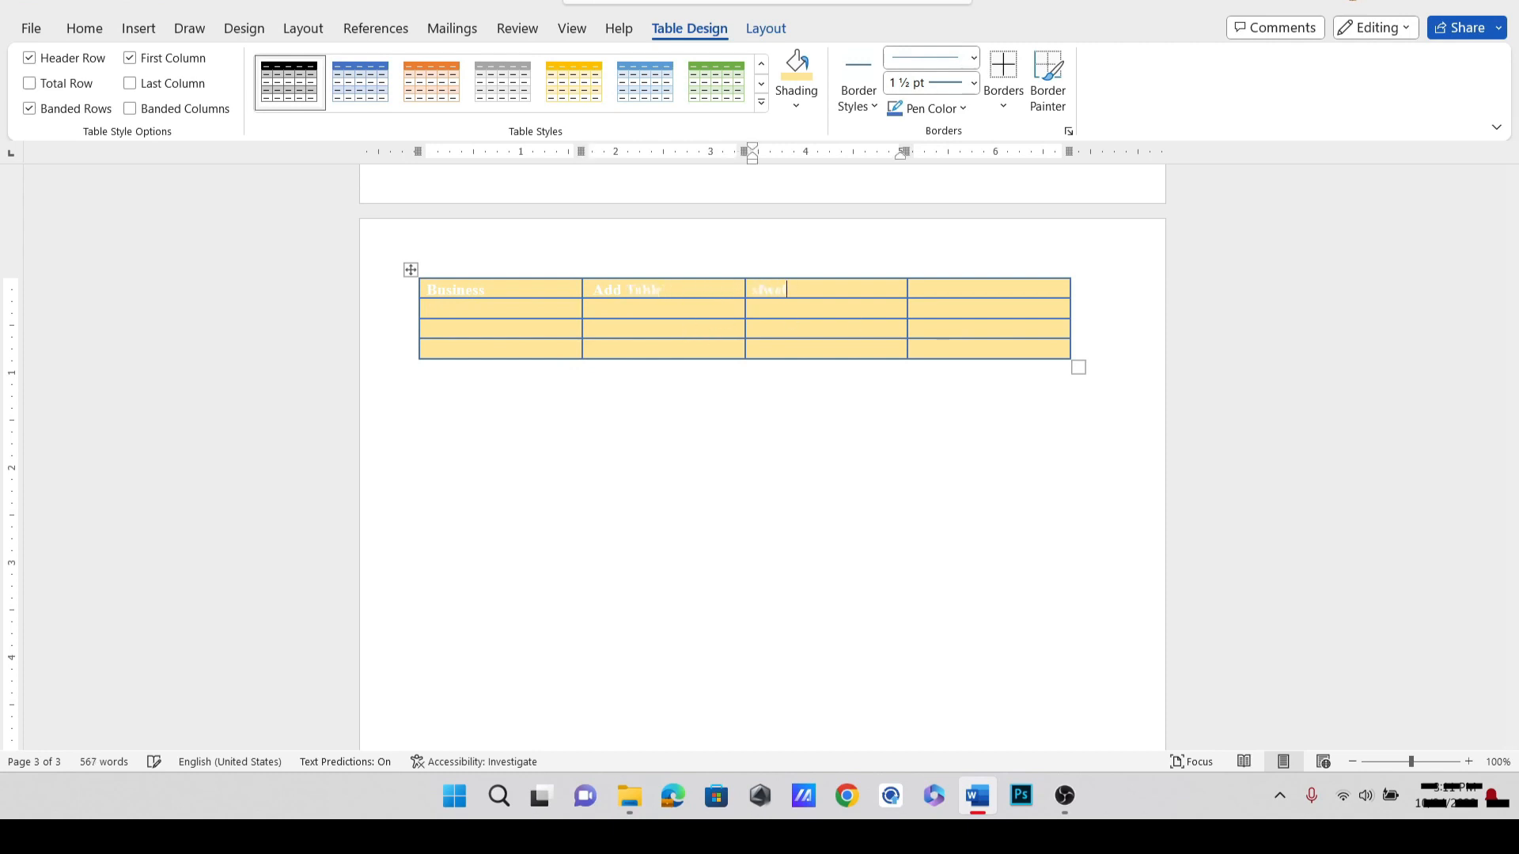
click(984, 291)
text(efwefwef)
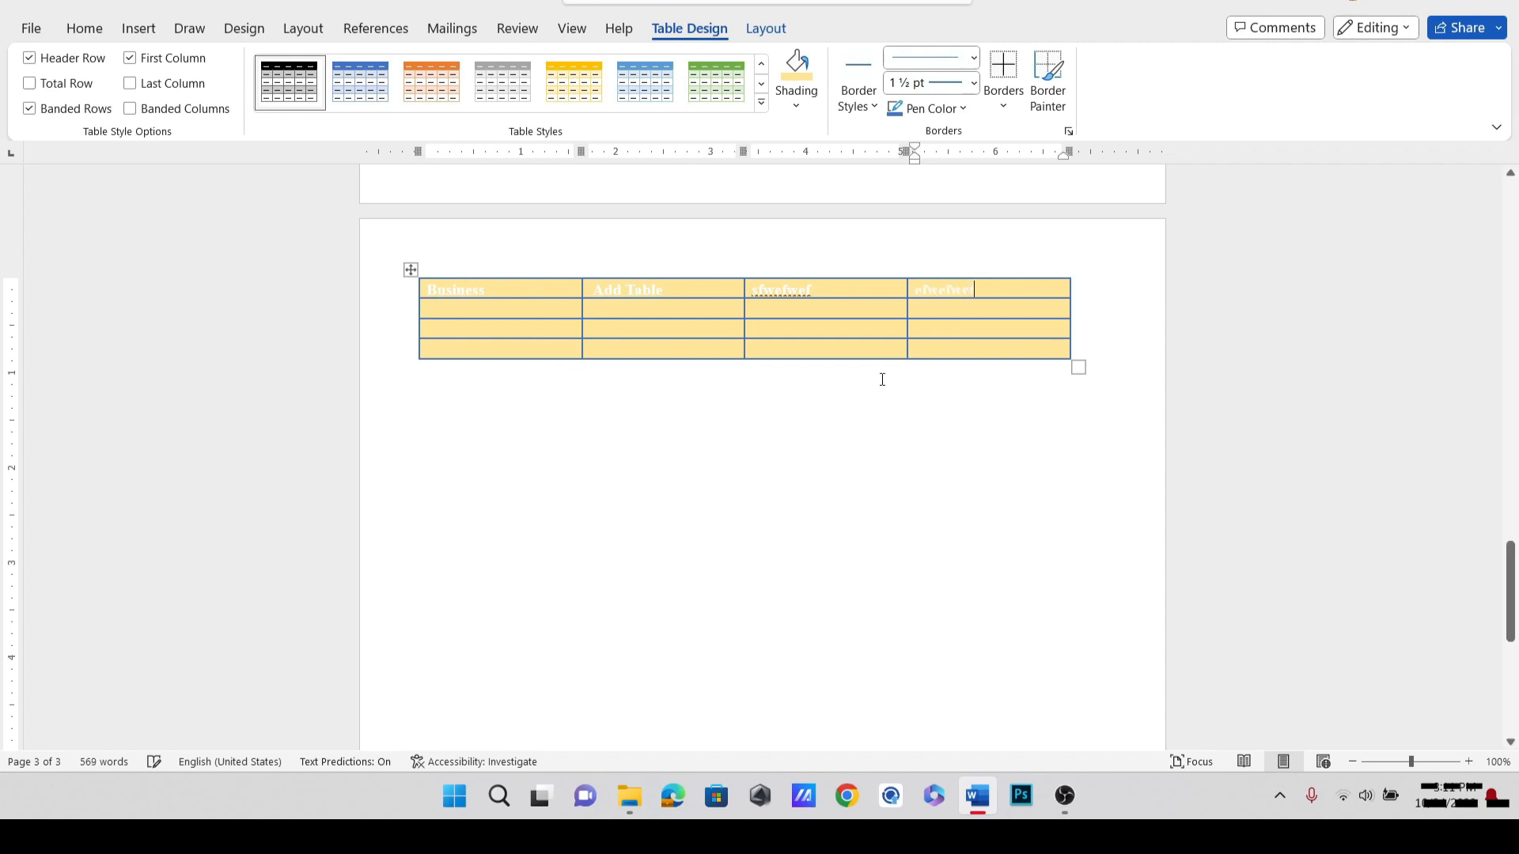
click(881, 369)
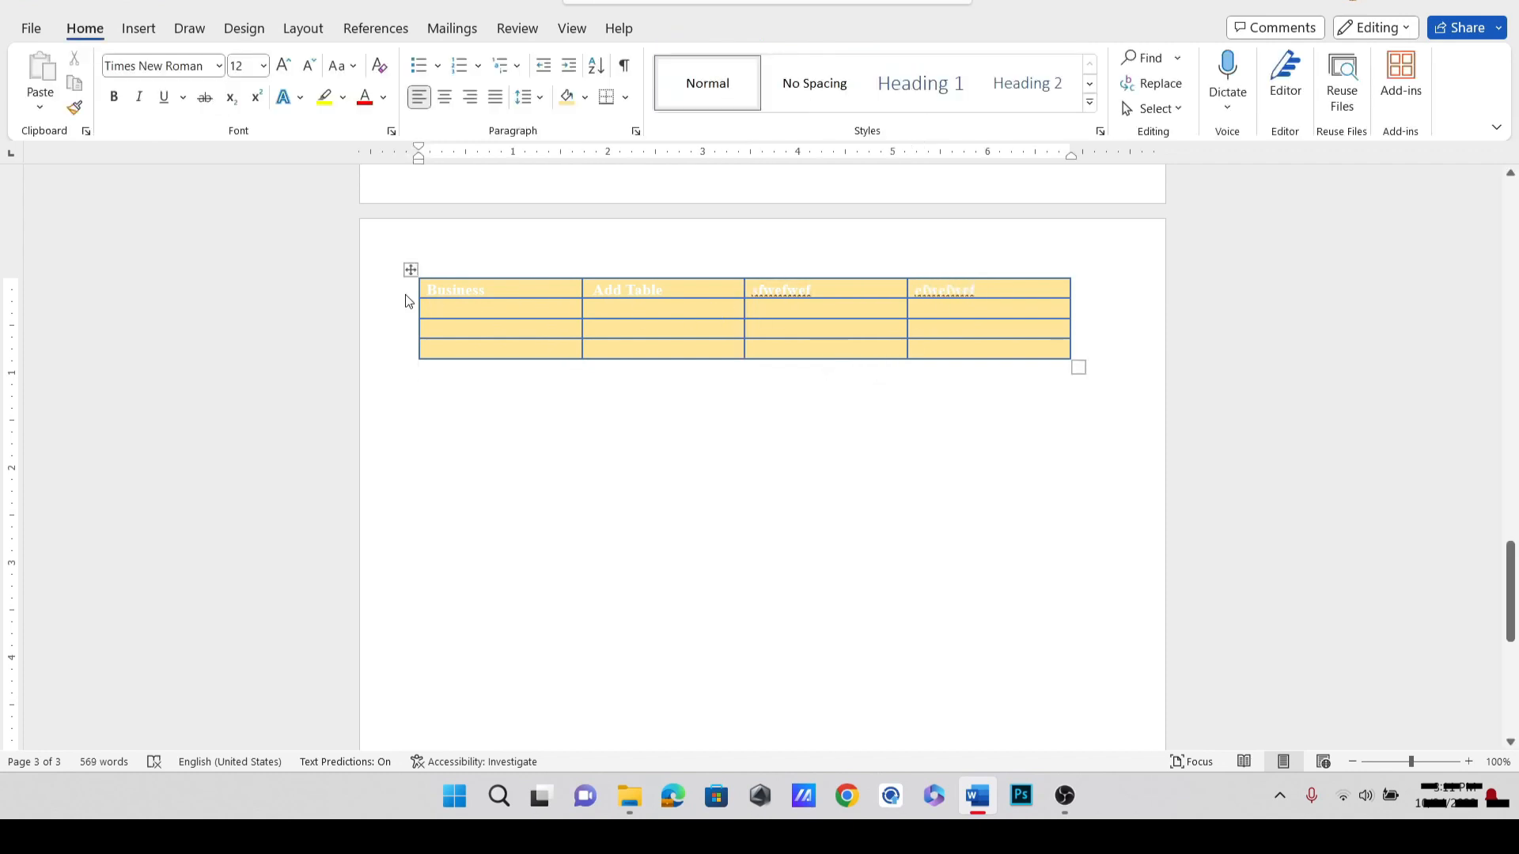
click(410, 270)
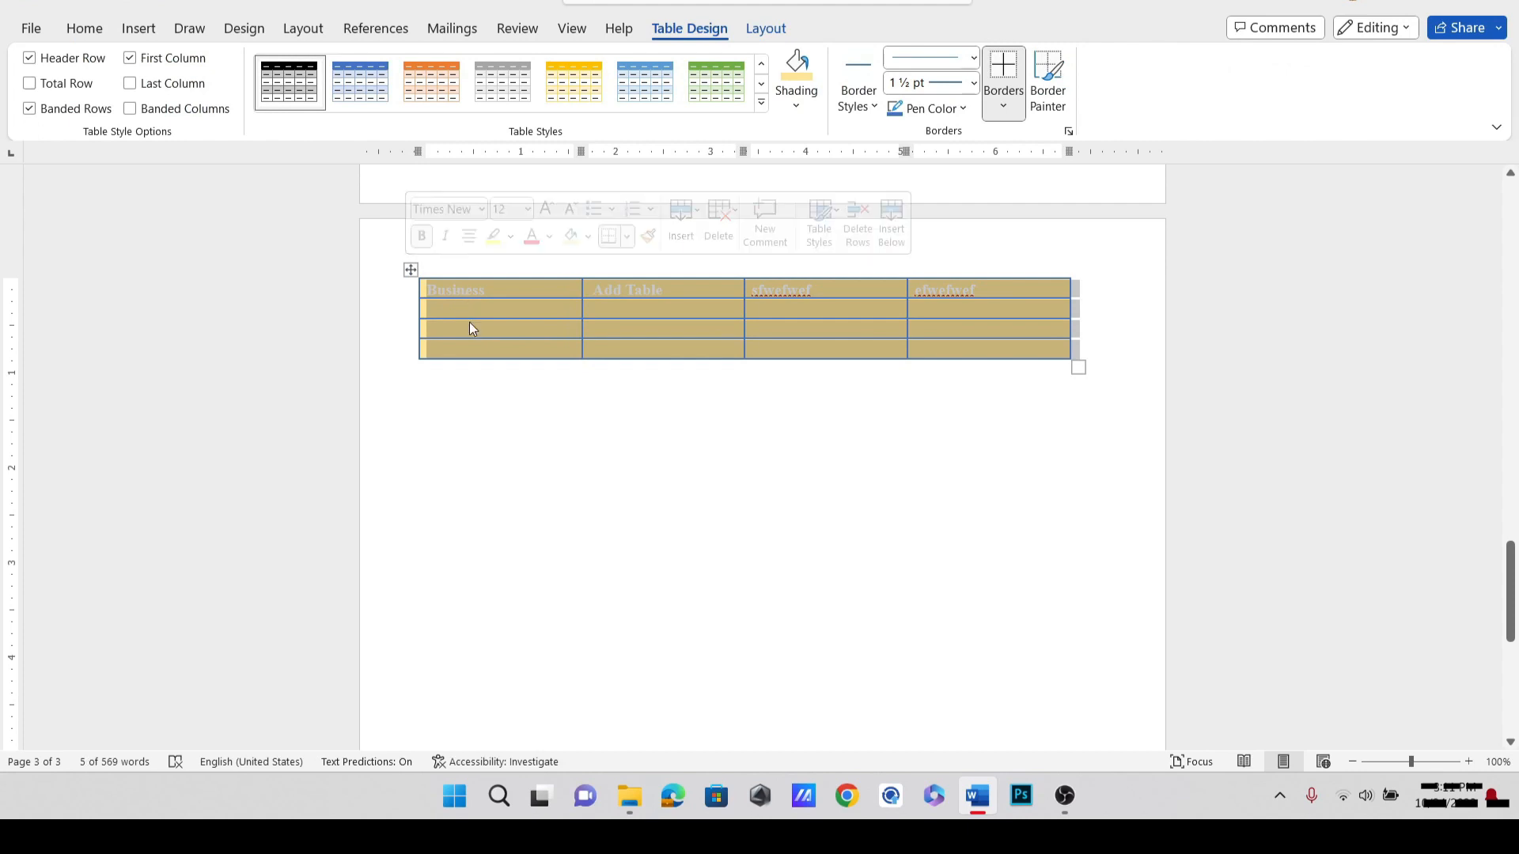
click(541, 405)
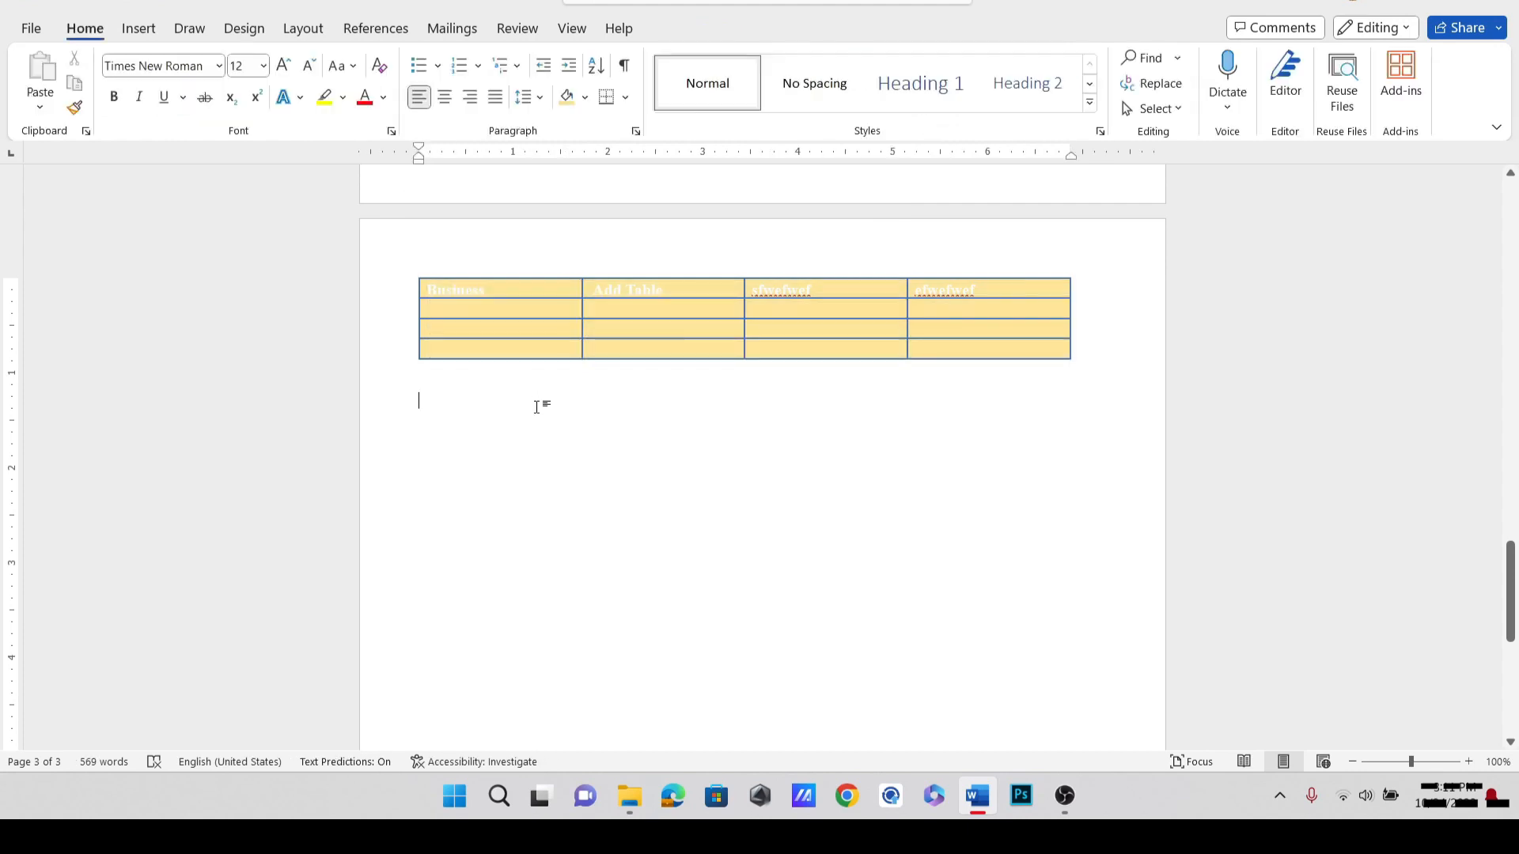
Insert blank lines before the document's first paragraph so the body text starts on page 2, leaving page 1 empty.
scroll(529, 366, up, 15)
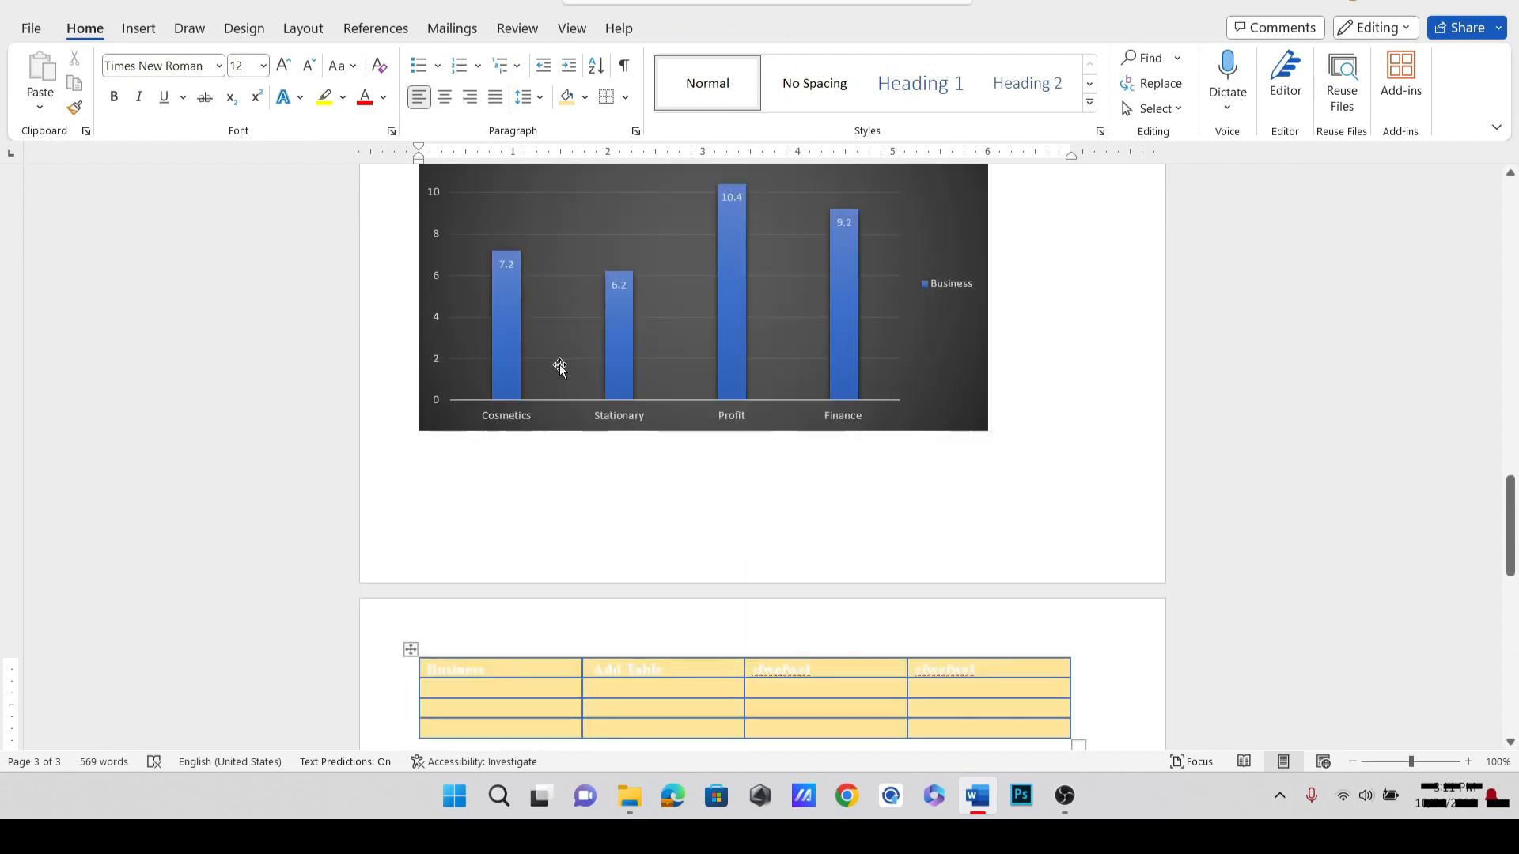
scroll(613, 381, up, 15)
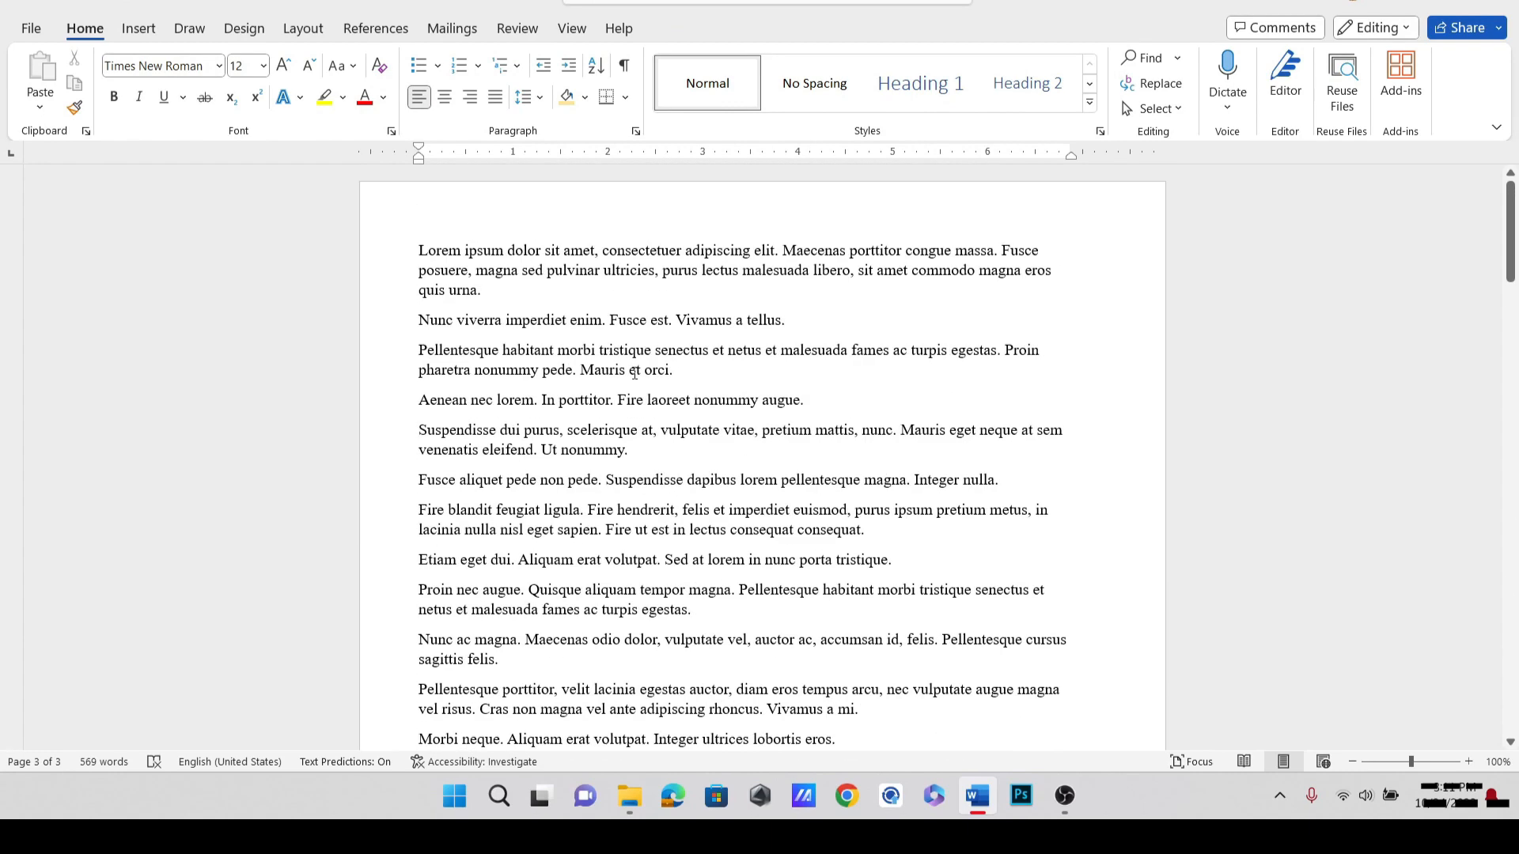
click(489, 221)
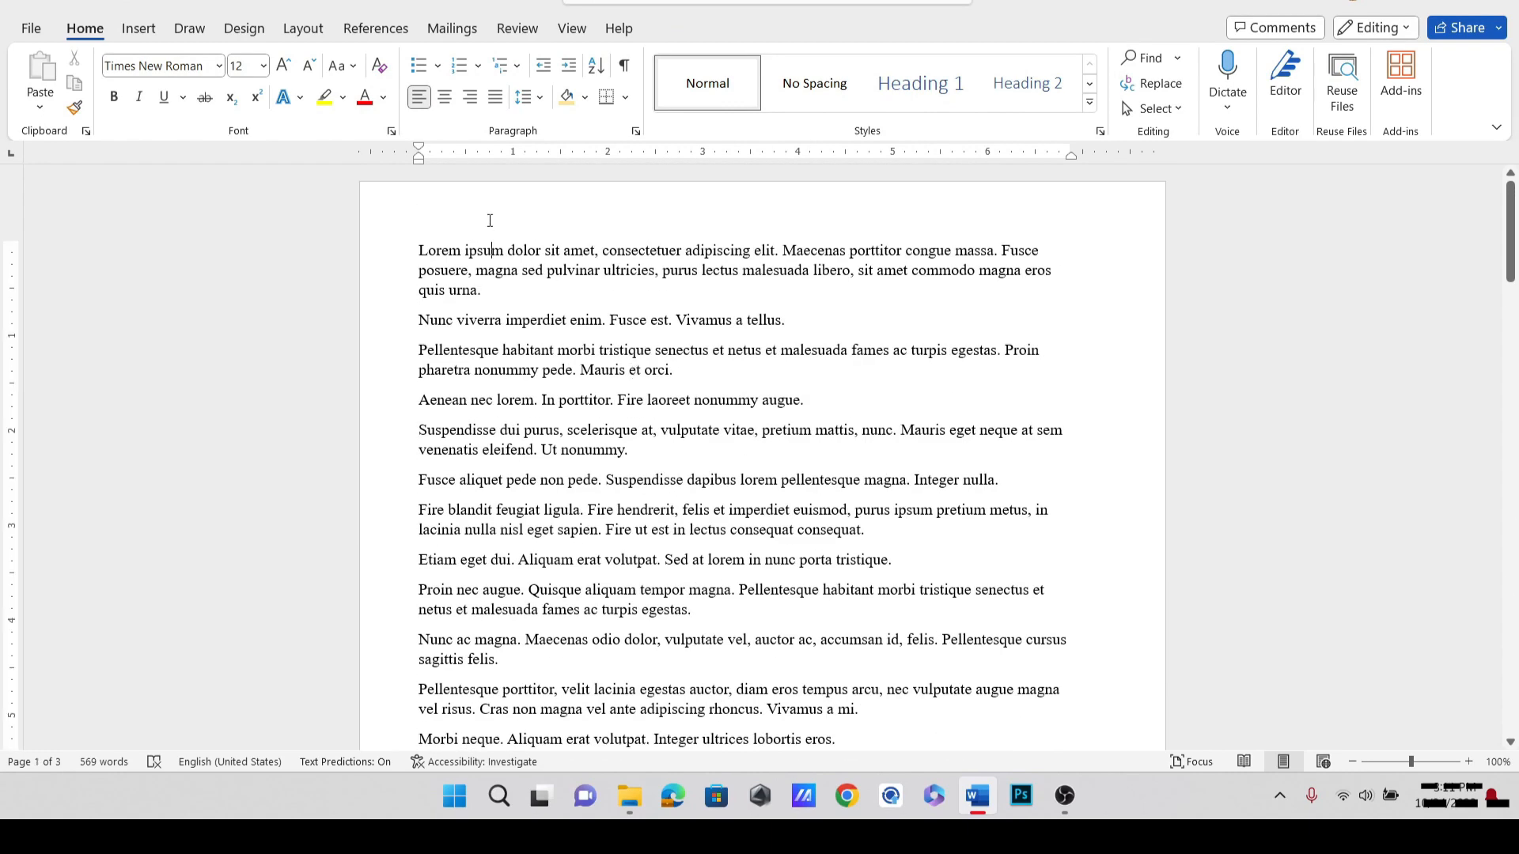
click(419, 250)
key(Return)
text([=)
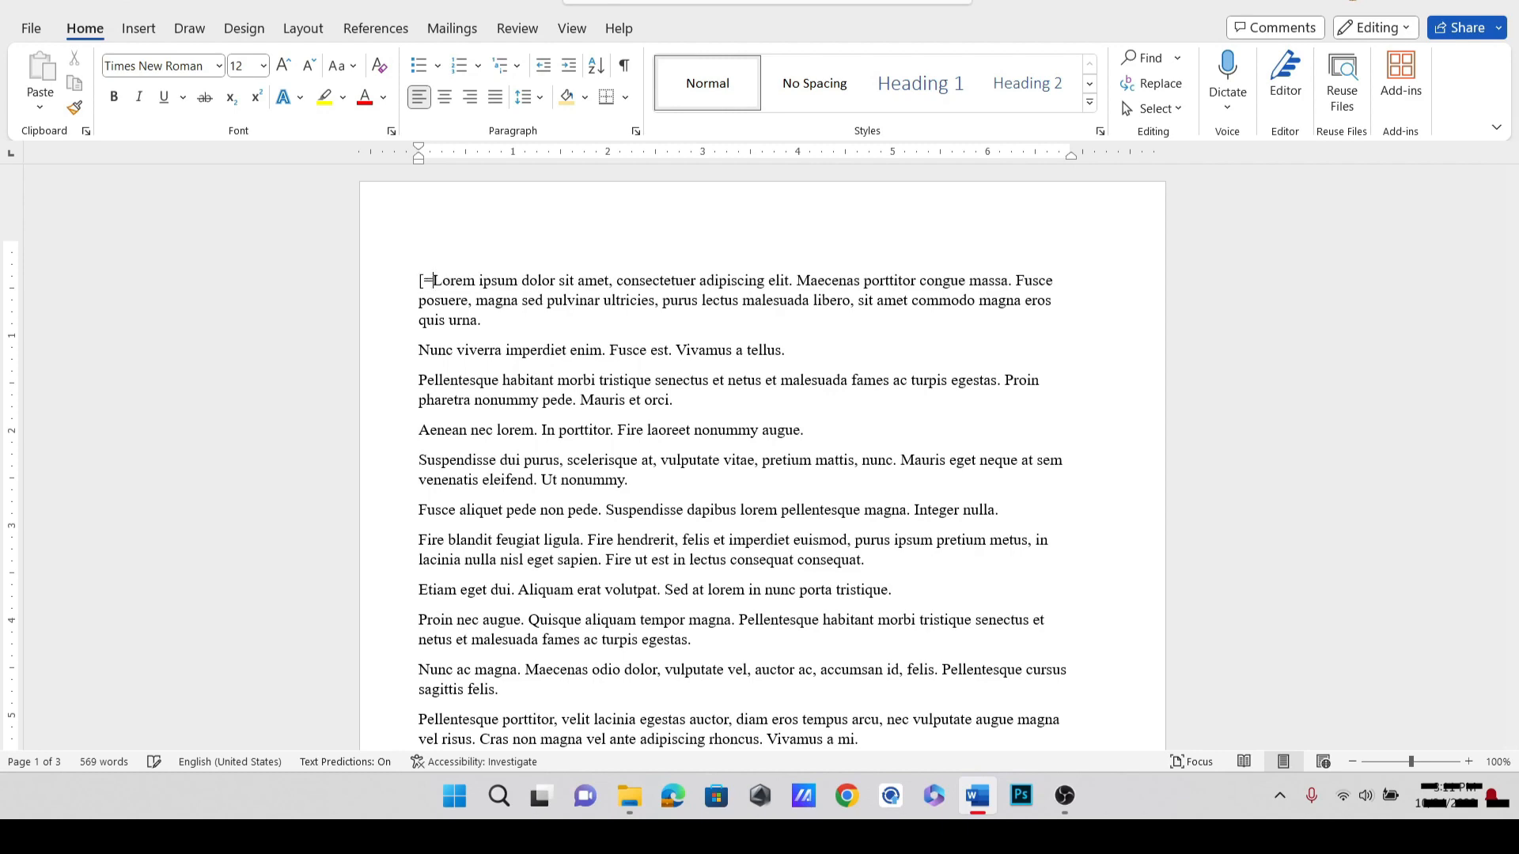
key(BackSpace)
key(BackSpace)
key(Return)
key(Return)
key(Return)
key(Return)
key(Return)
key(Return)
key(Return)
key(Return)
key(Return)
key(Return)
key(Return)
key(Return)
key(Return)
key(Return)
key(Return)
key(Return)
key(Return)
key(Return)
key(Return)
key(Return)
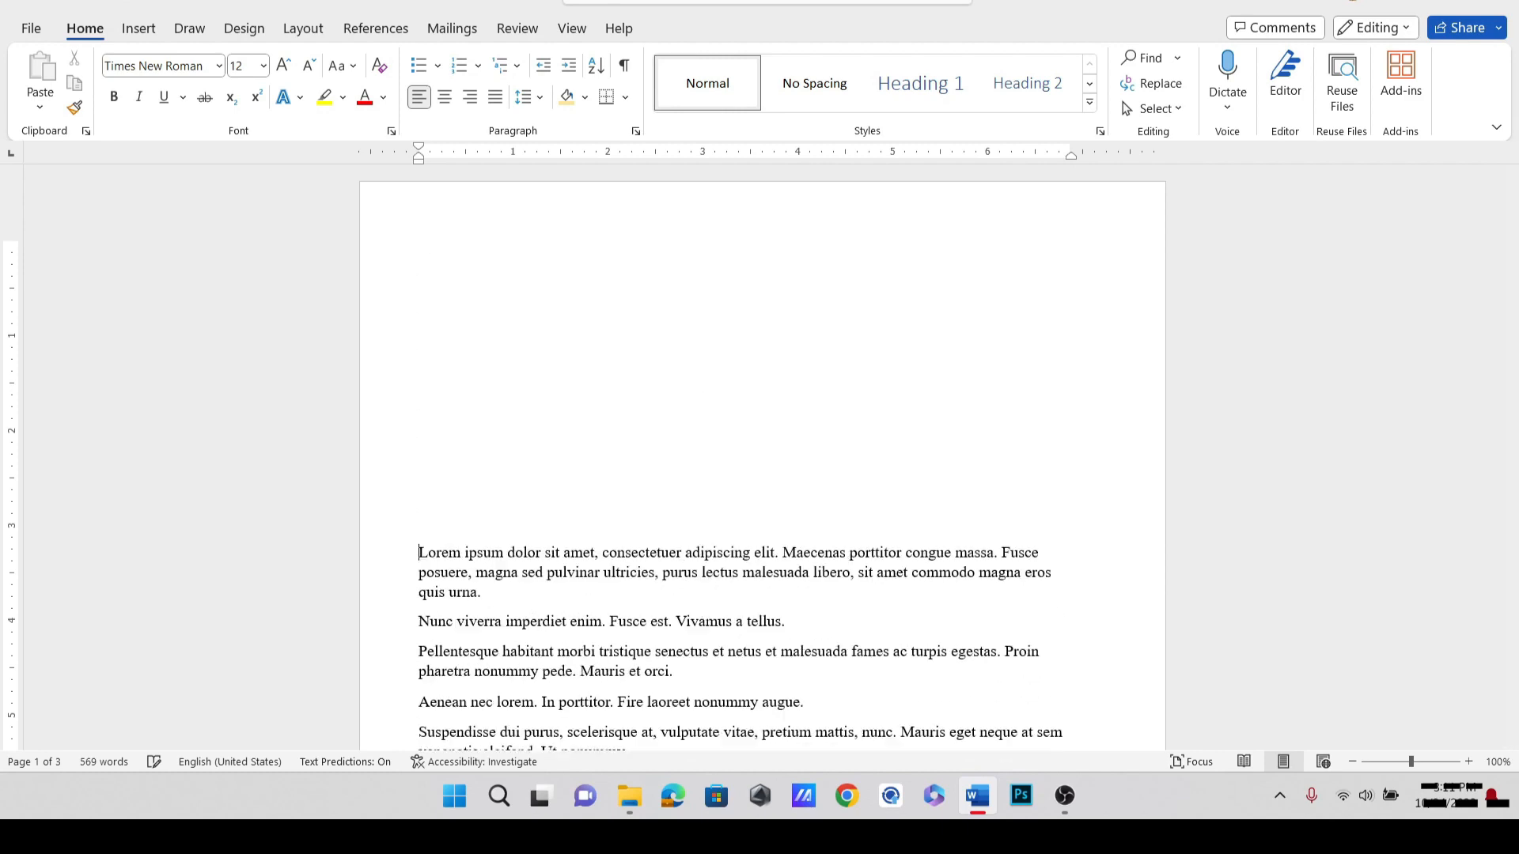
key(Return)
key(Return)
key(Return)
key(Return)
key(Return)
key(Return)
key(Return)
key(Return)
key(BackSpace)
key(BackSpace)
key(BackSpace)
key(BackSpace)
key(BackSpace)
key(BackSpace)
key(BackSpace)
key(BackSpace)
key(BackSpace)
key(BackSpace)
key(BackSpace)
key(BackSpace)
key(BackSpace)
key(BackSpace)
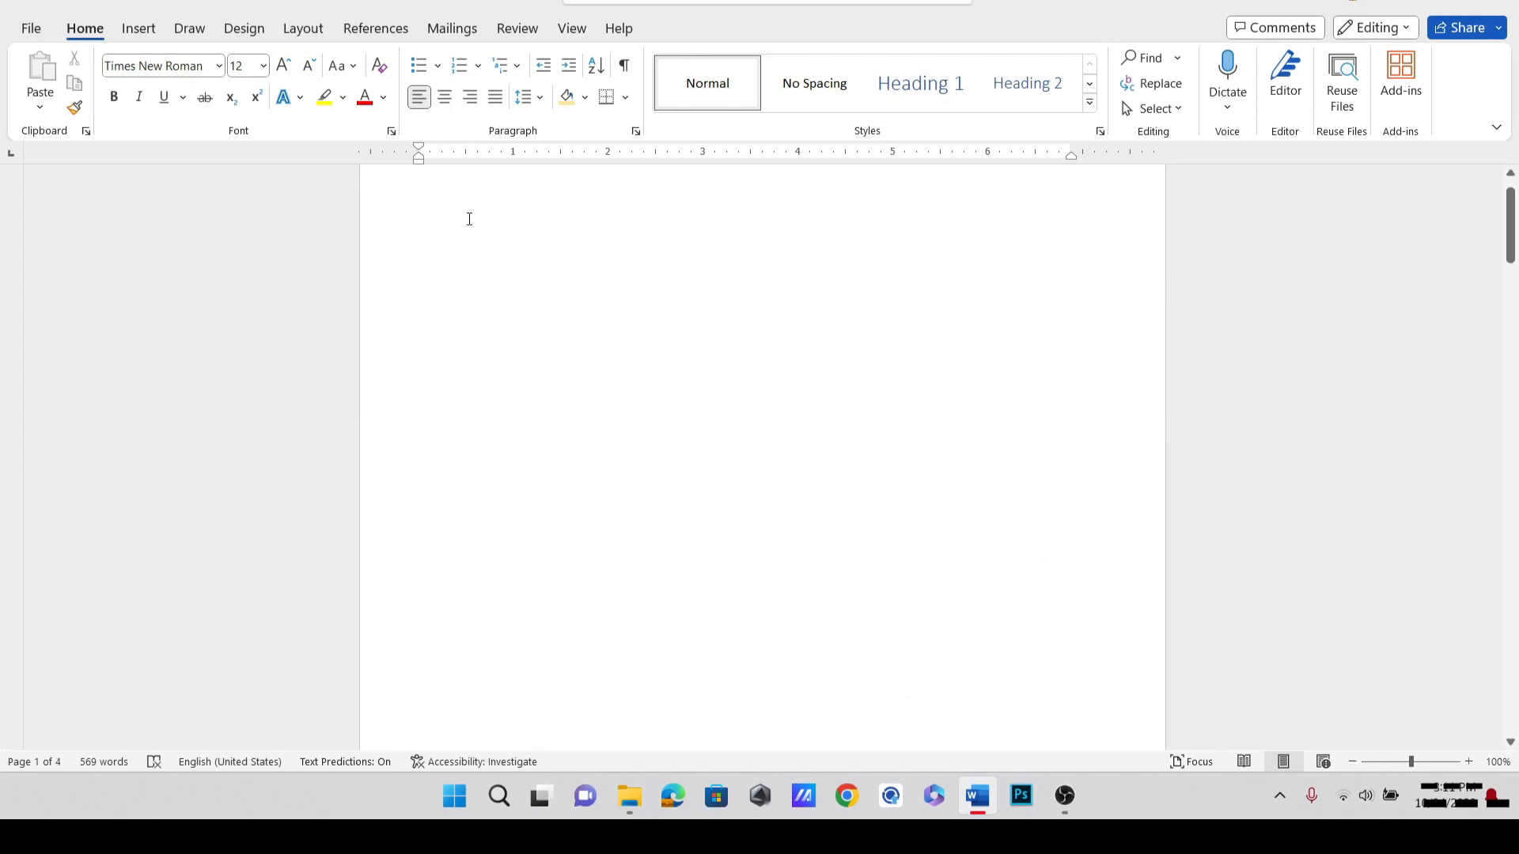
Insert the built-in Automatic Table 2 table of contents at the start of the empty first page.
click(445, 220)
scroll(468, 234, up, 1)
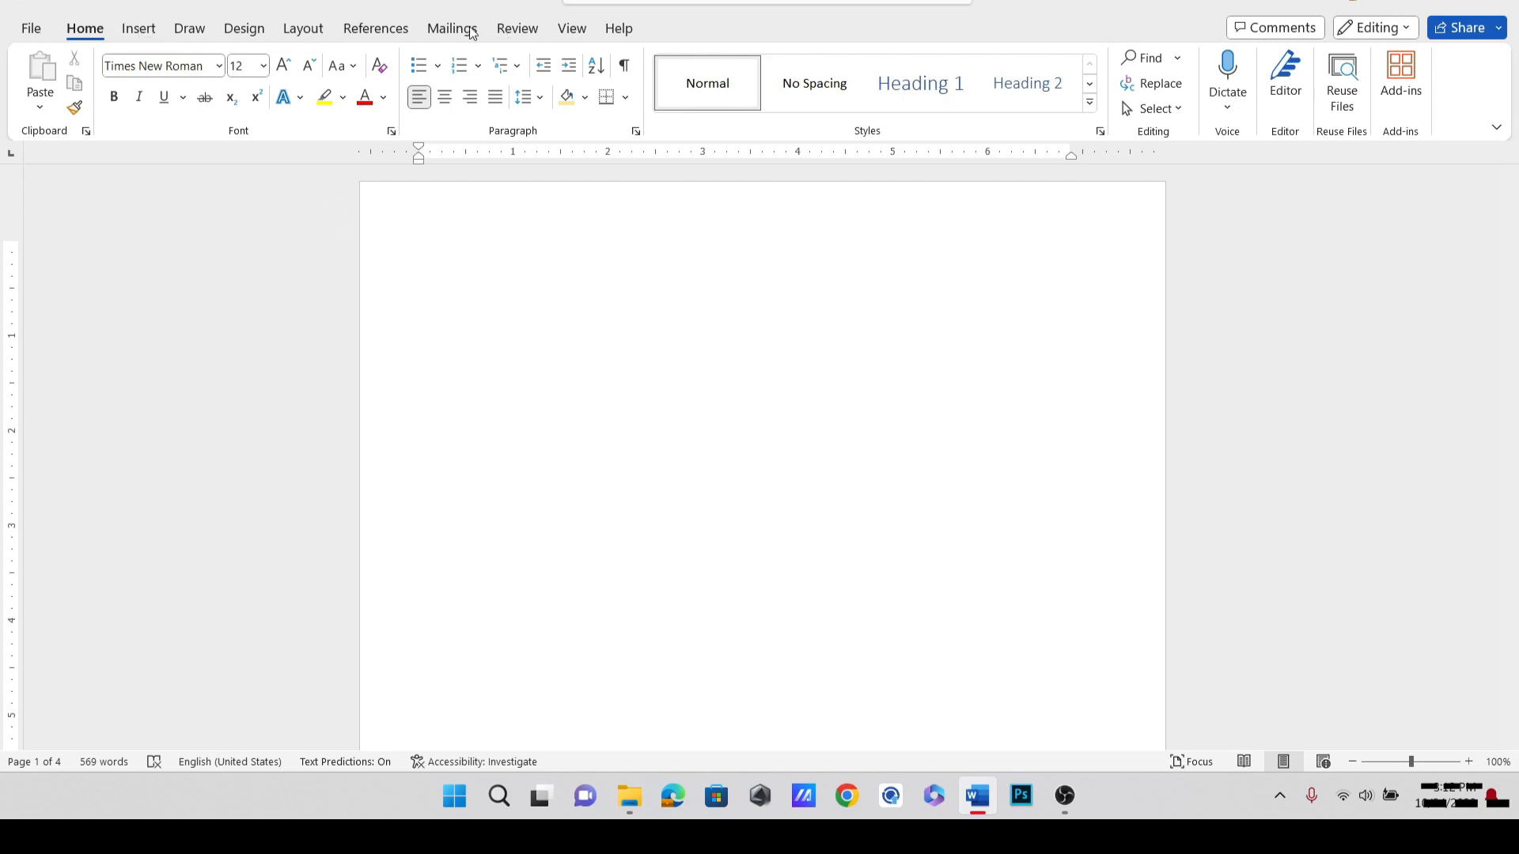
click(377, 29)
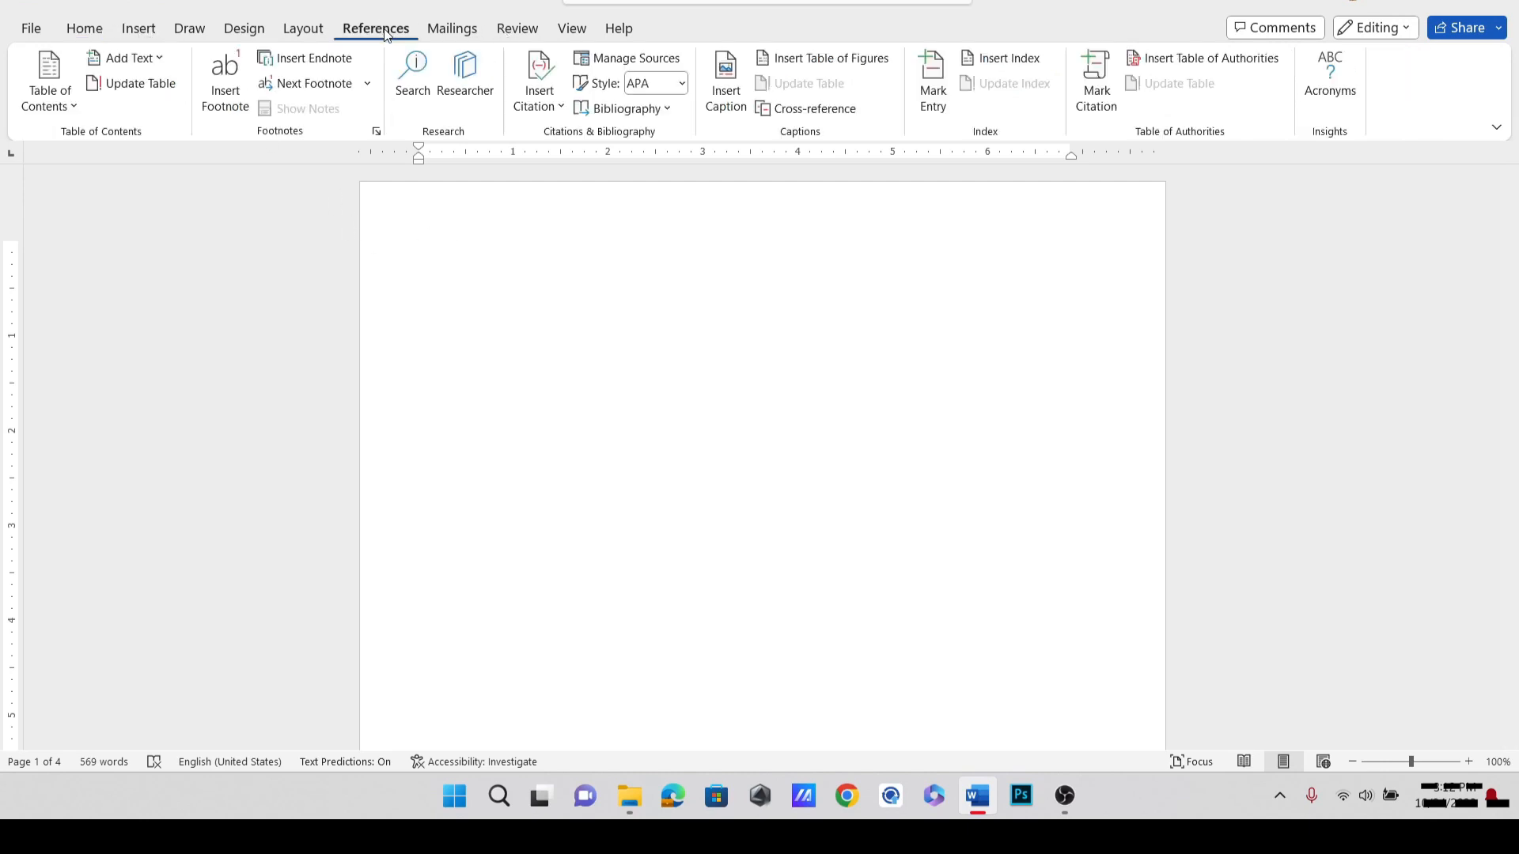
click(65, 106)
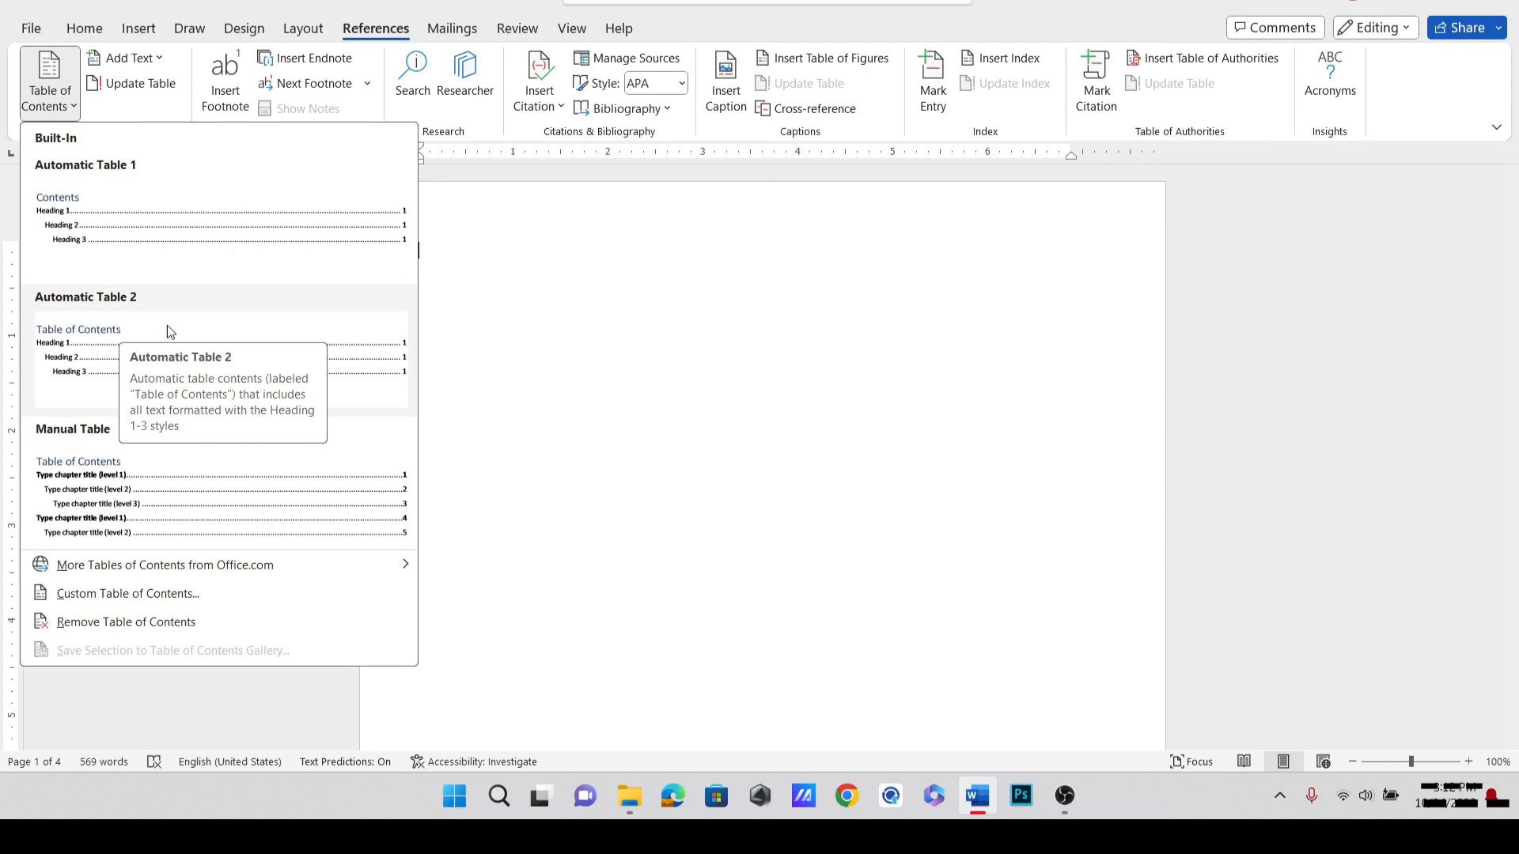
click(129, 339)
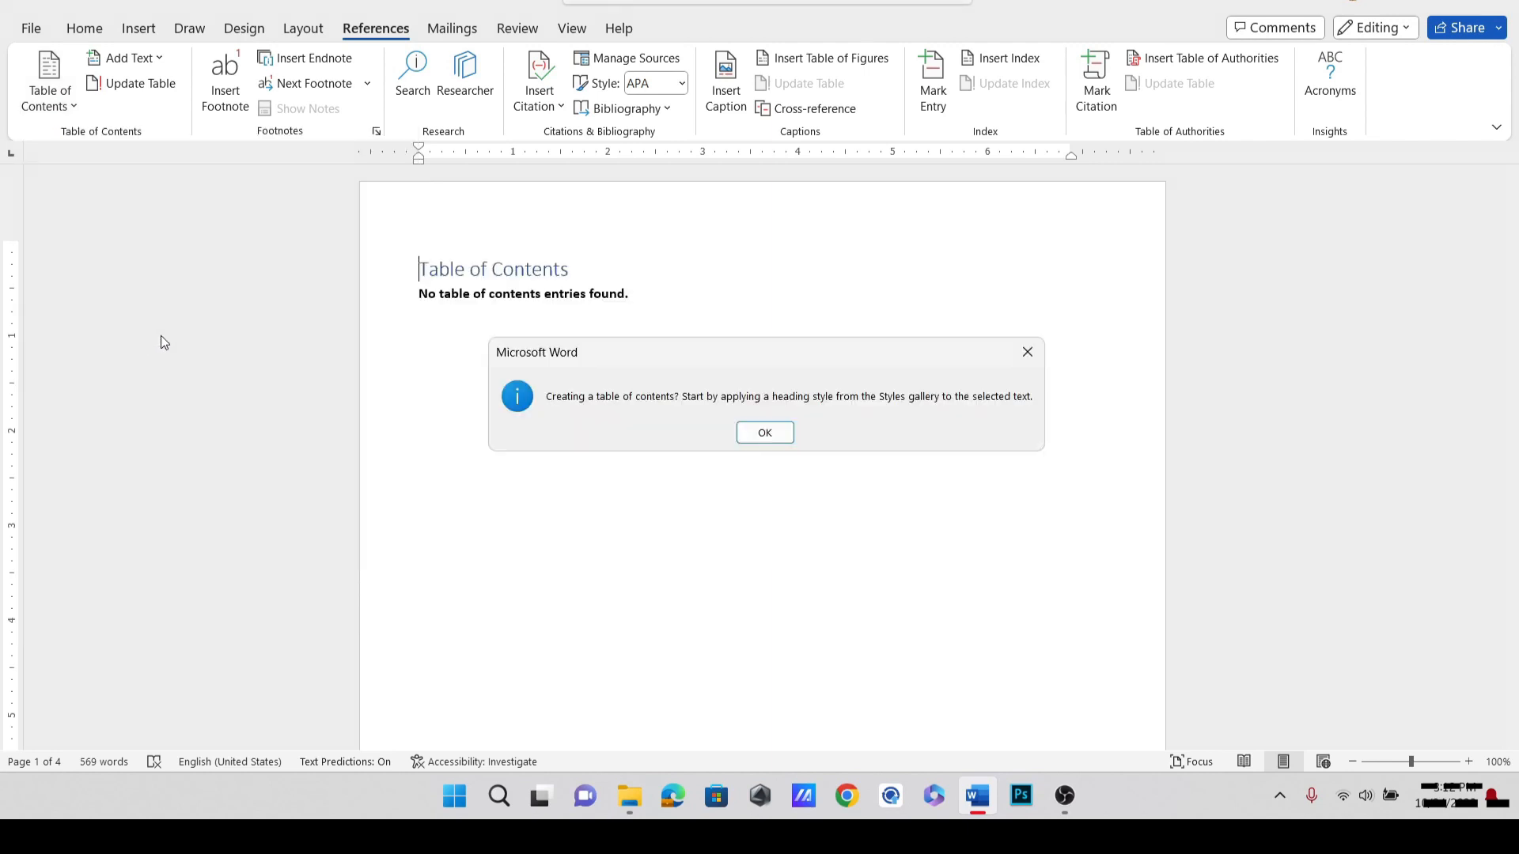
click(767, 434)
Add the heading text "Lorem Ipsum" on the blank line above the first body paragraph on page 2.
scroll(538, 367, down, 10)
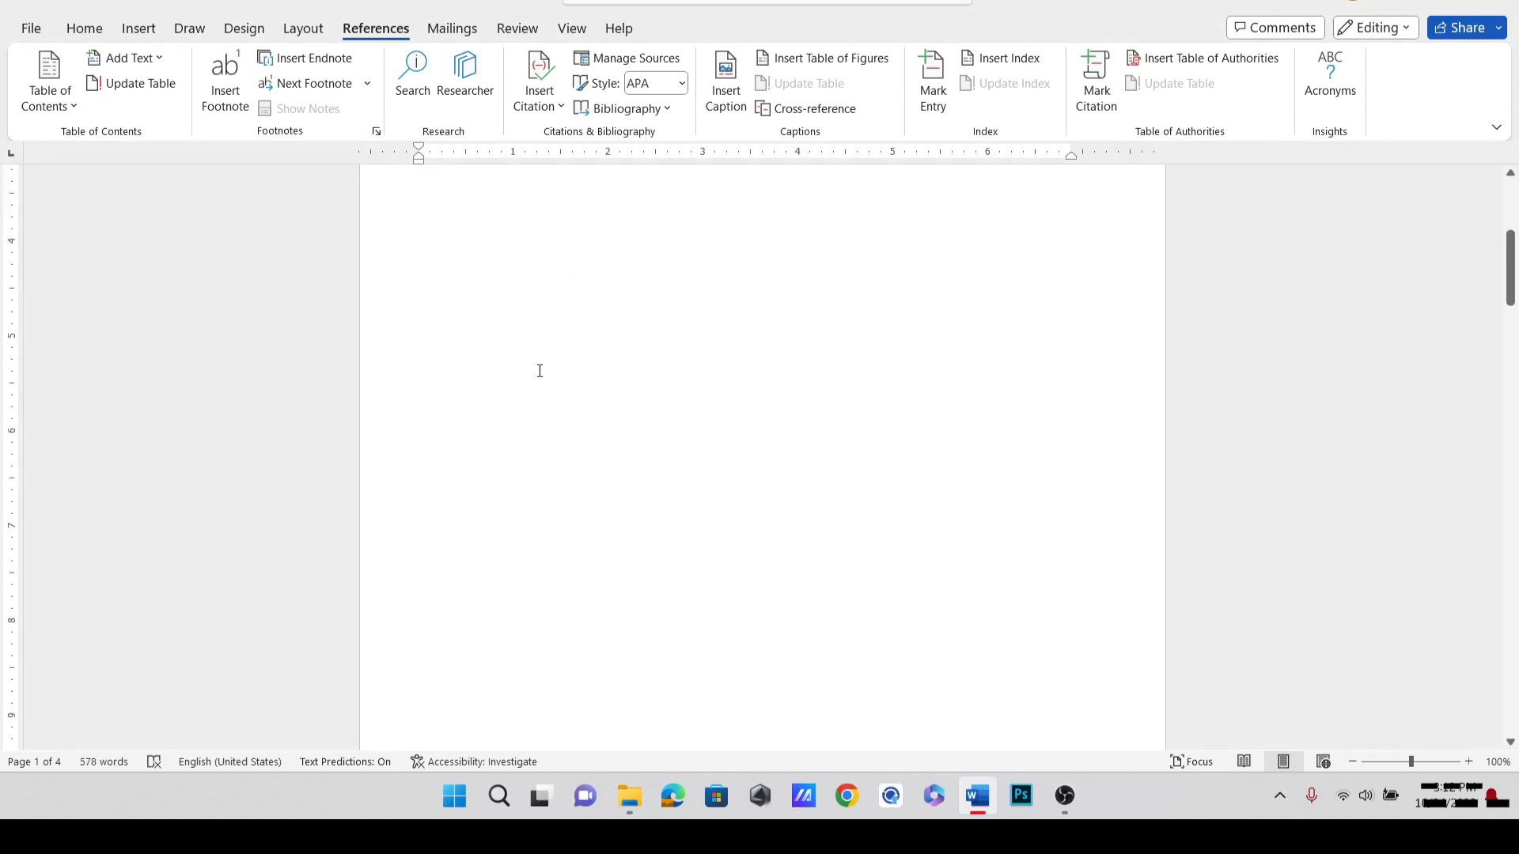
scroll(422, 360, down, 2)
scroll(507, 467, up, 10)
scroll(491, 412, down, 10)
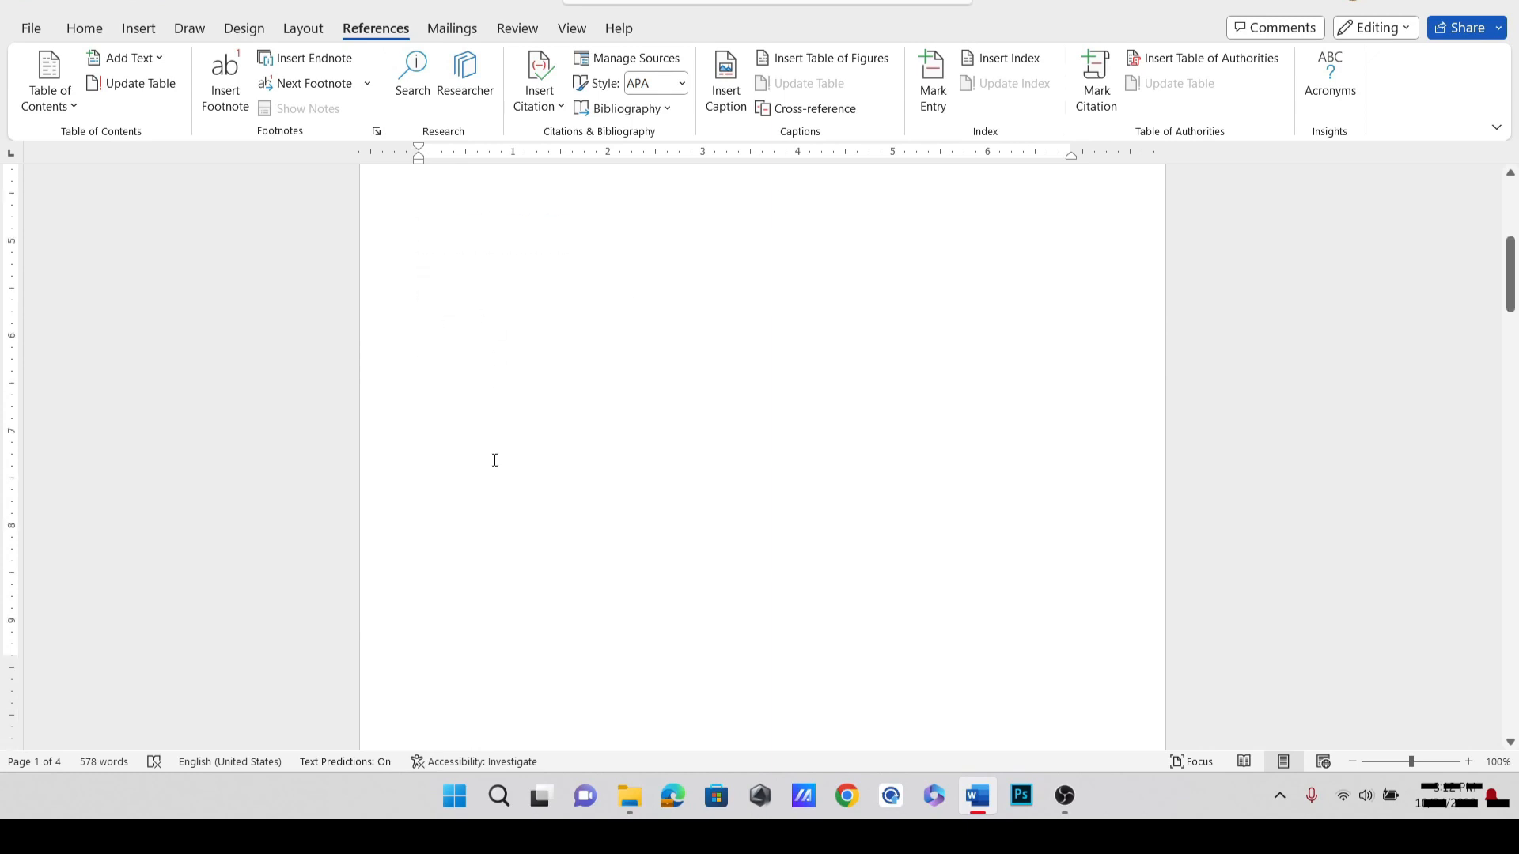
click(472, 434)
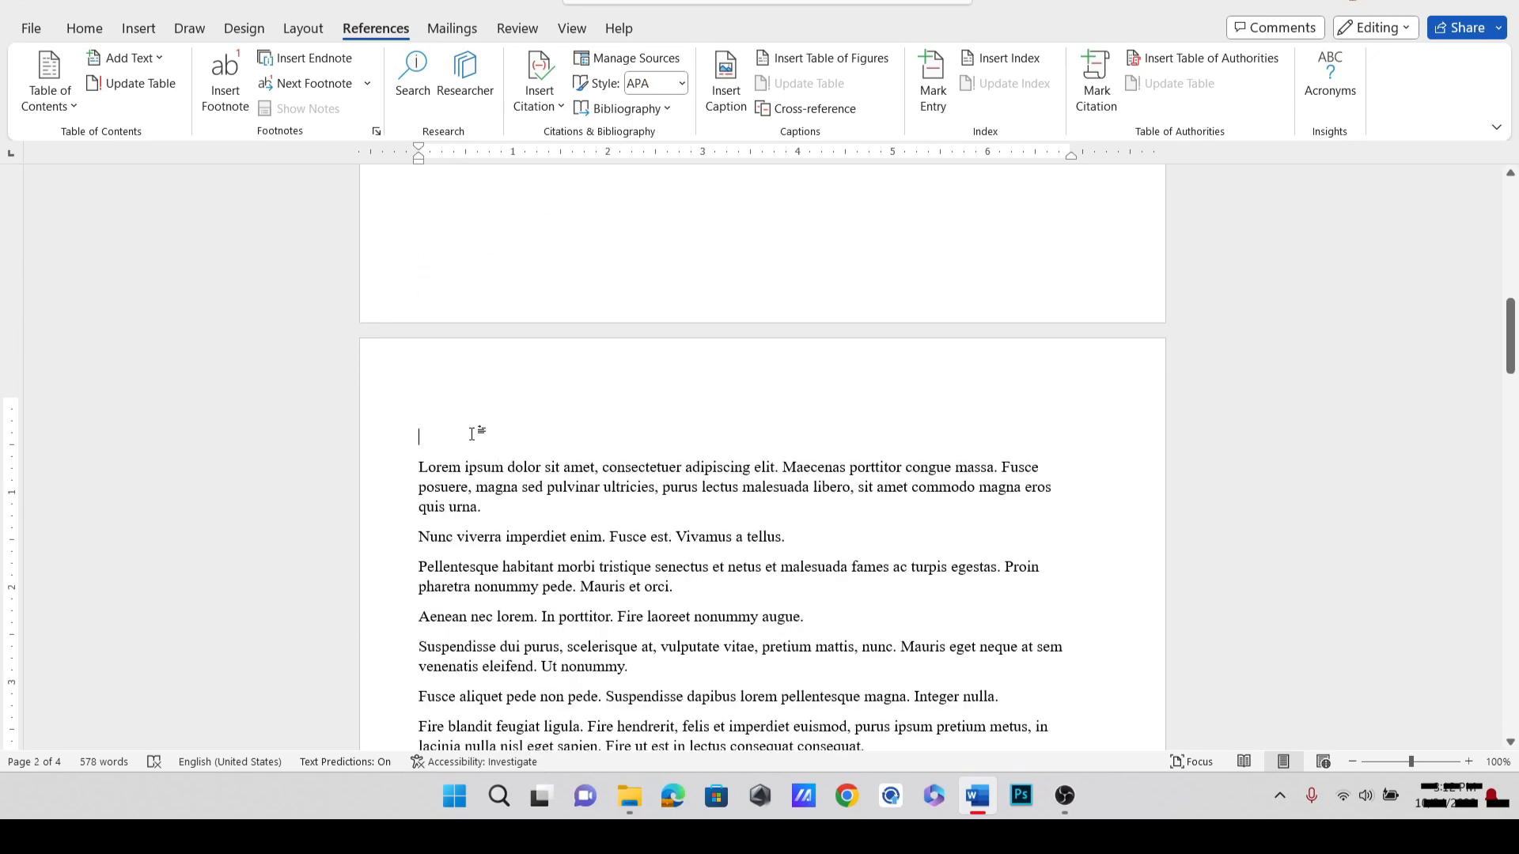
text(Lorem I)
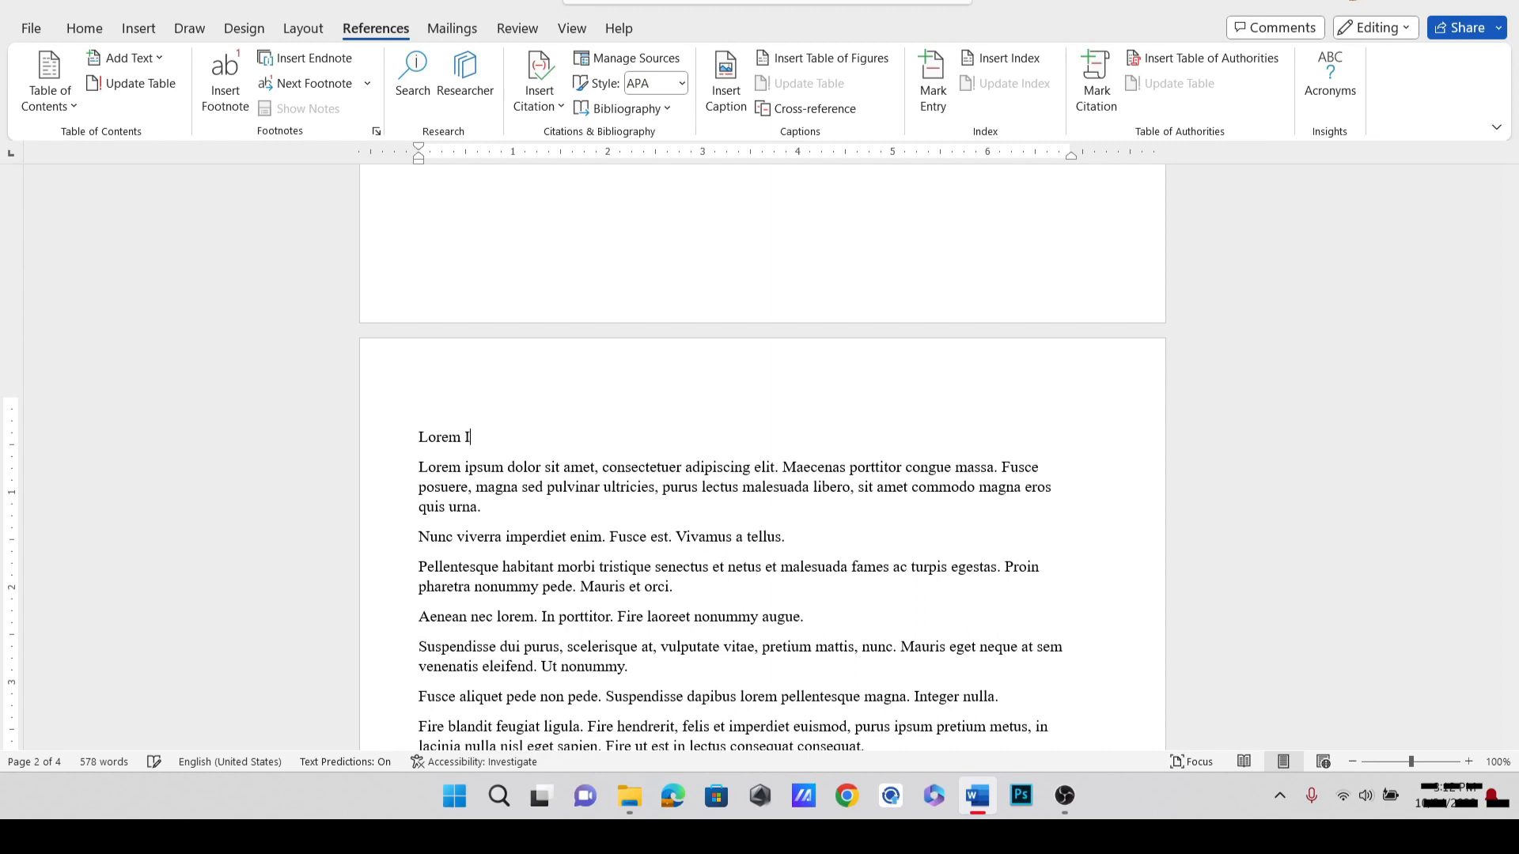
text(psum)
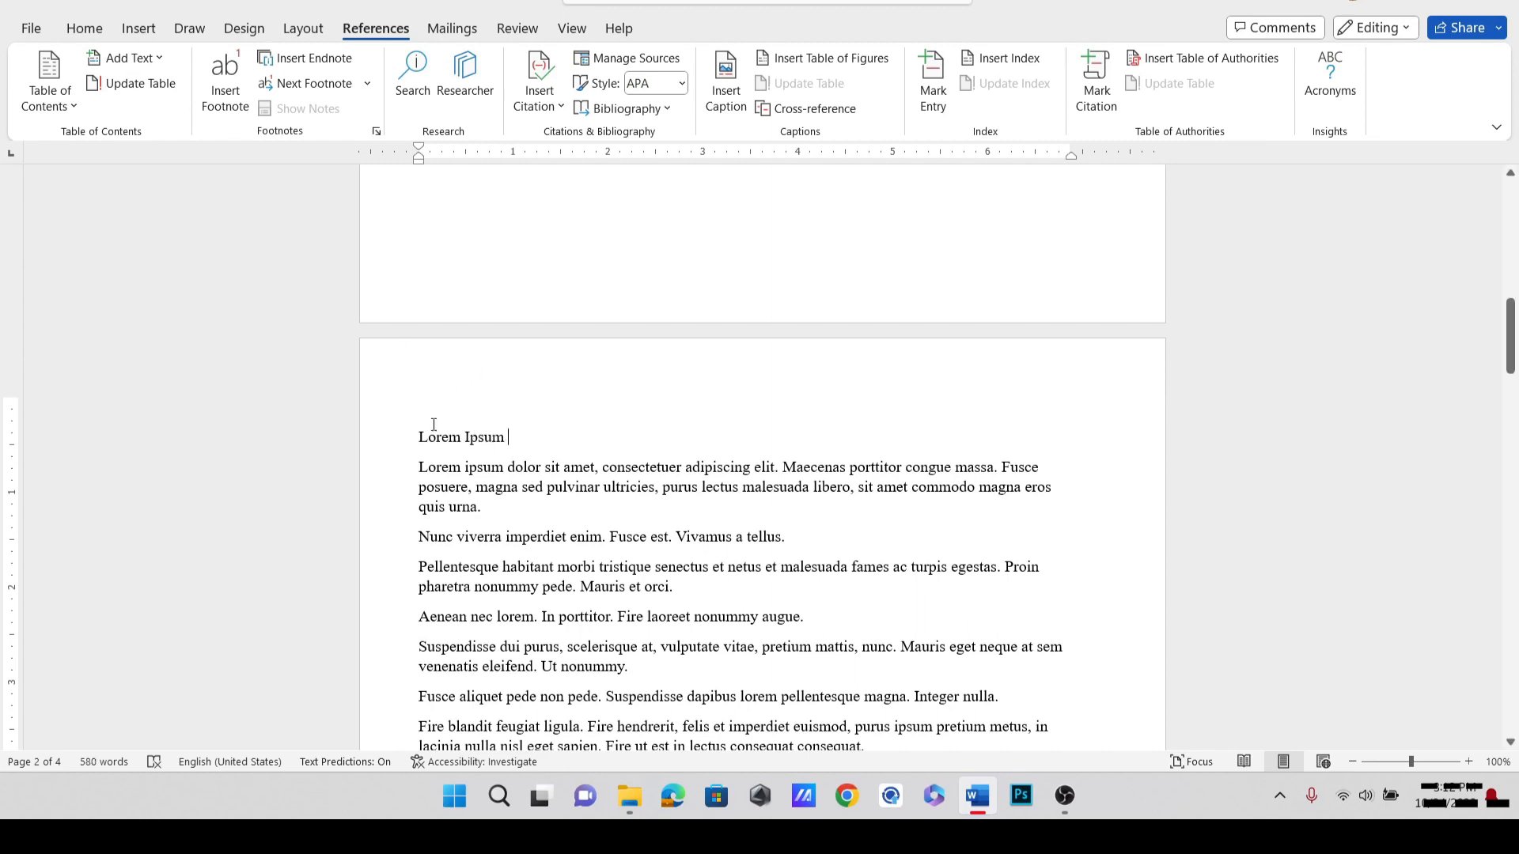
Format the "Lorem Ipsum" heading line as 16 pt bold.
drag(434, 425, 515, 437)
click(85, 28)
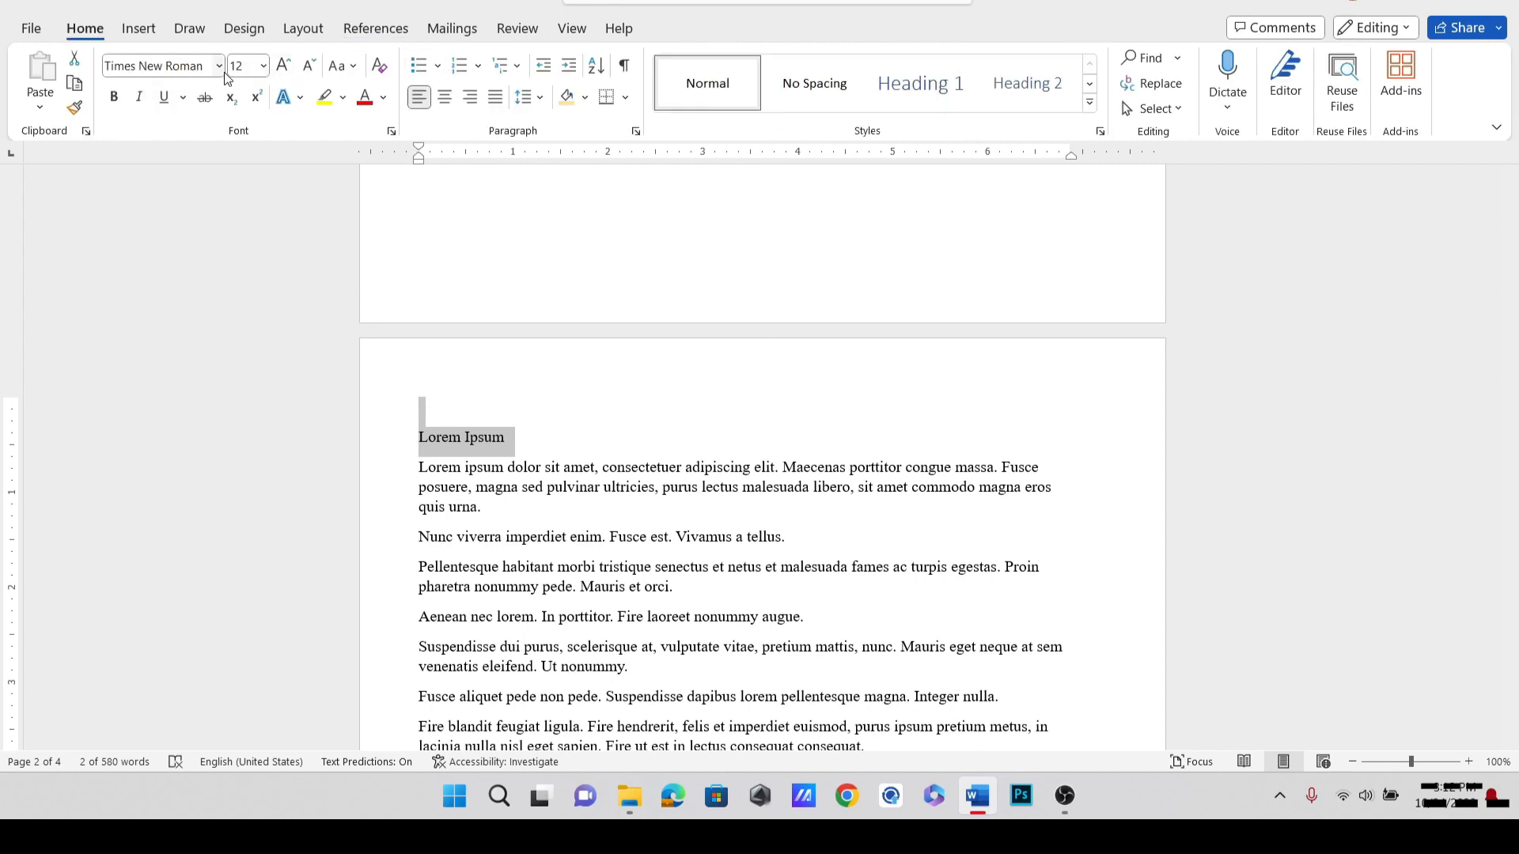
click(264, 66)
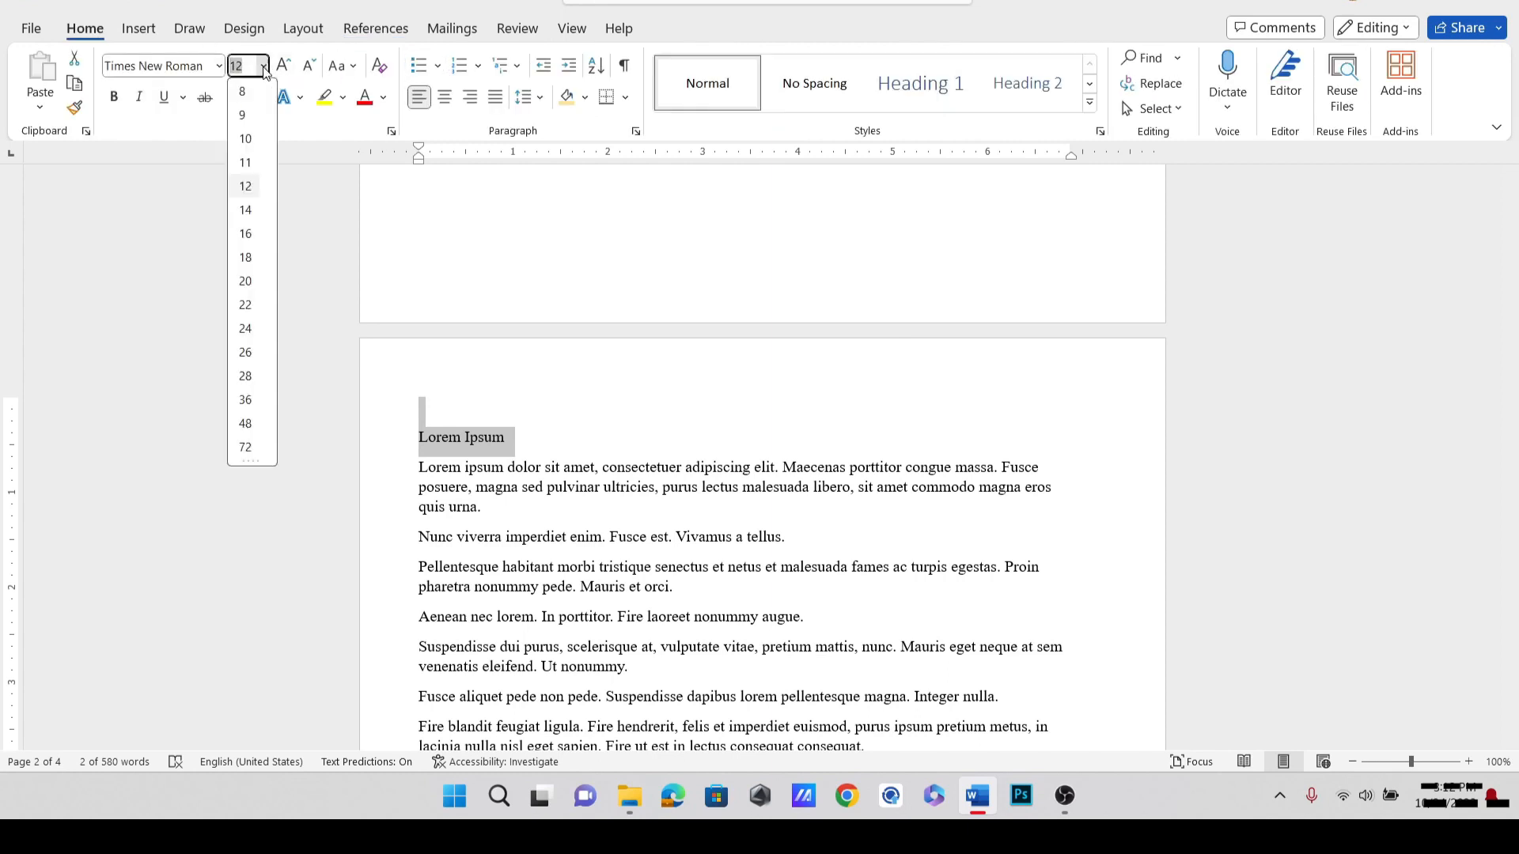
click(250, 232)
click(114, 97)
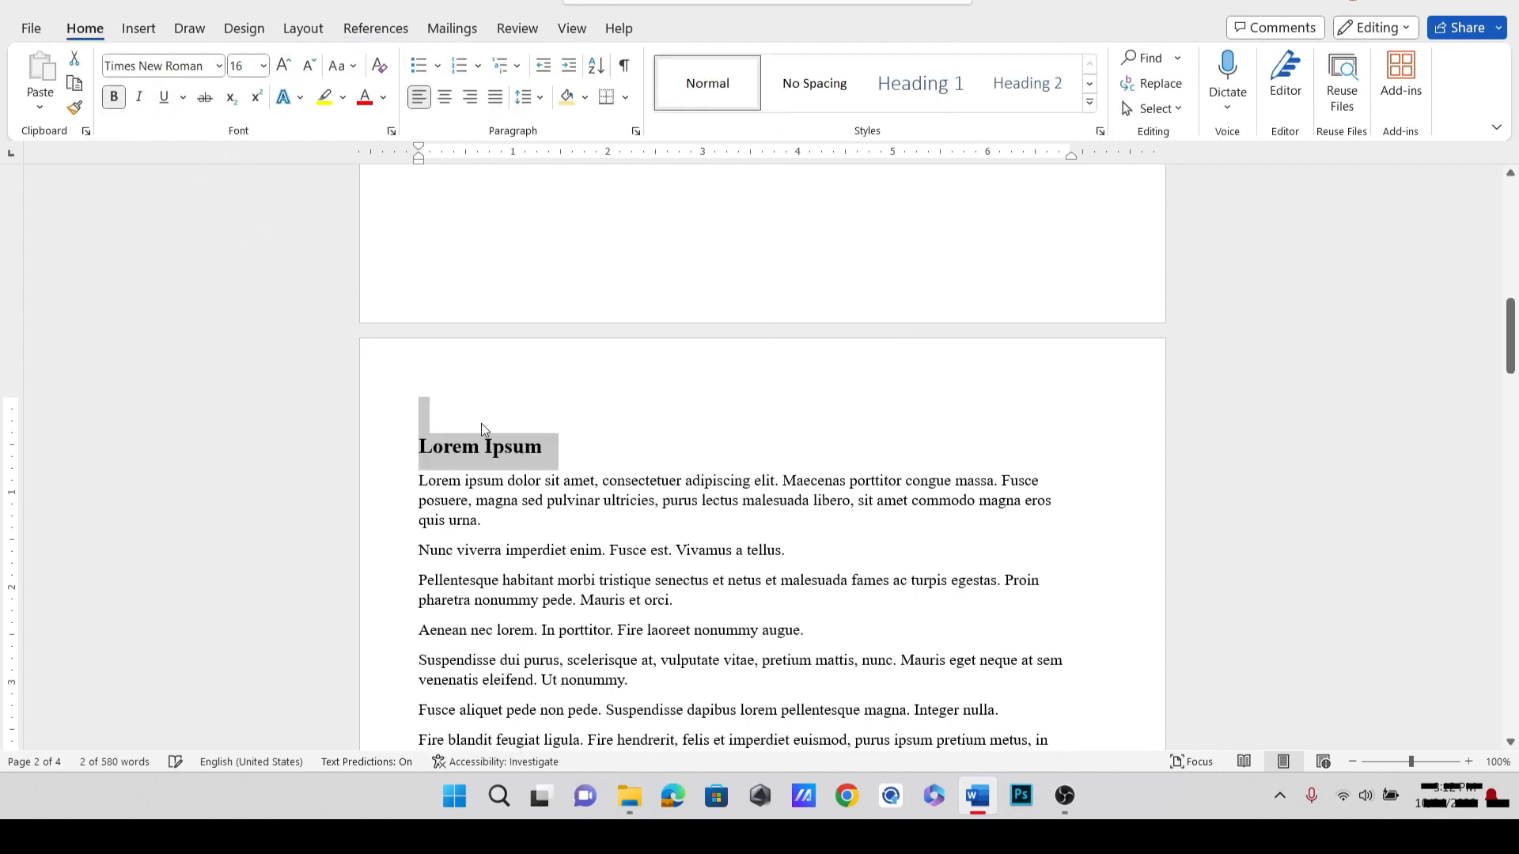
click(552, 448)
Add a bold "Example" heading line above the "Cras dapibus" paragraph at the start of page 3.
scroll(558, 471, down, 10)
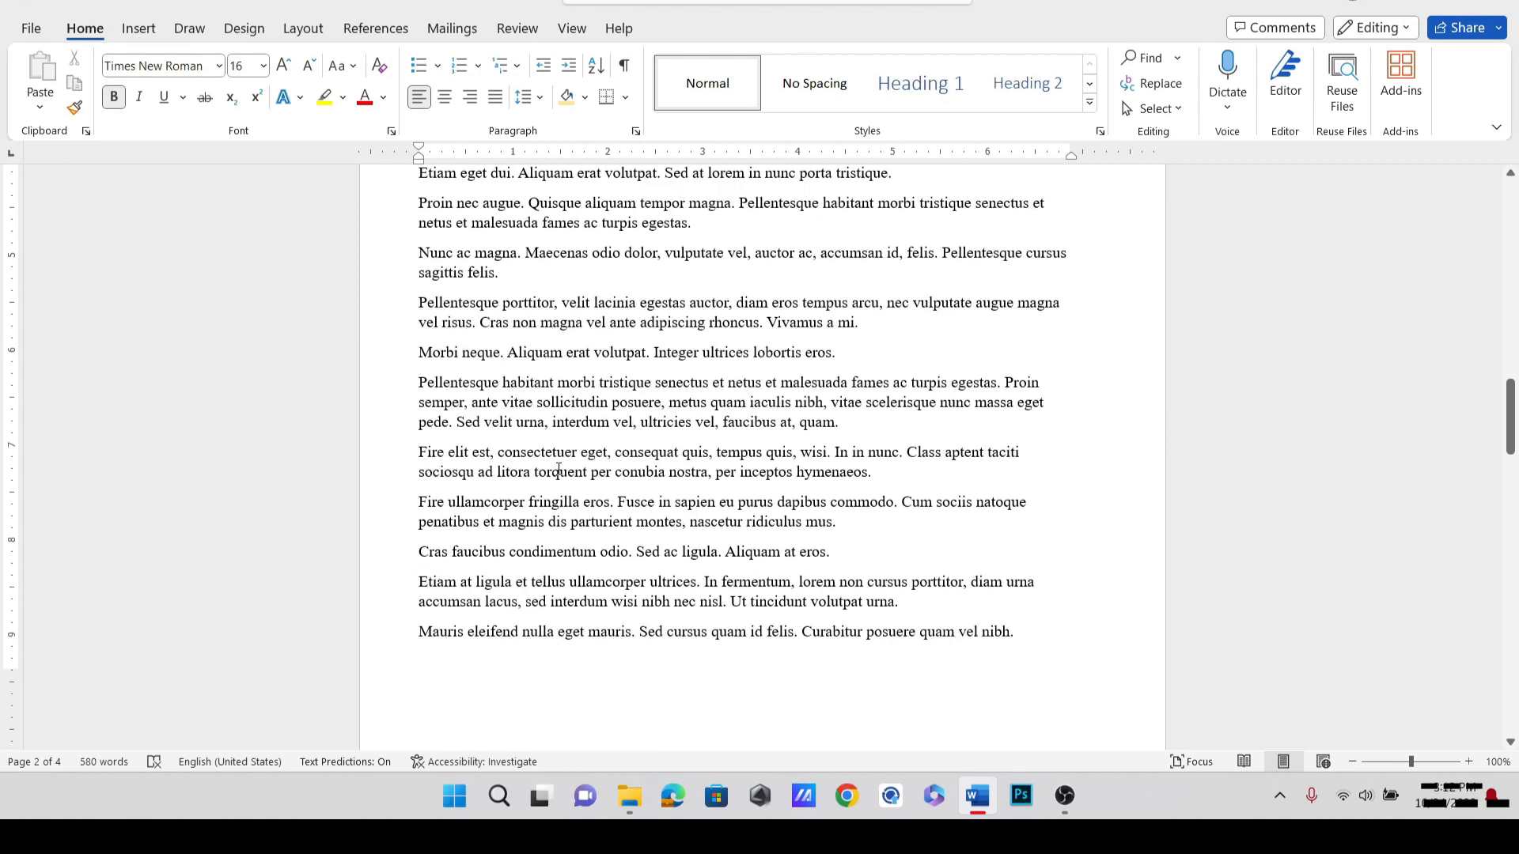
scroll(558, 470, down, 8)
scroll(533, 446, up, 3)
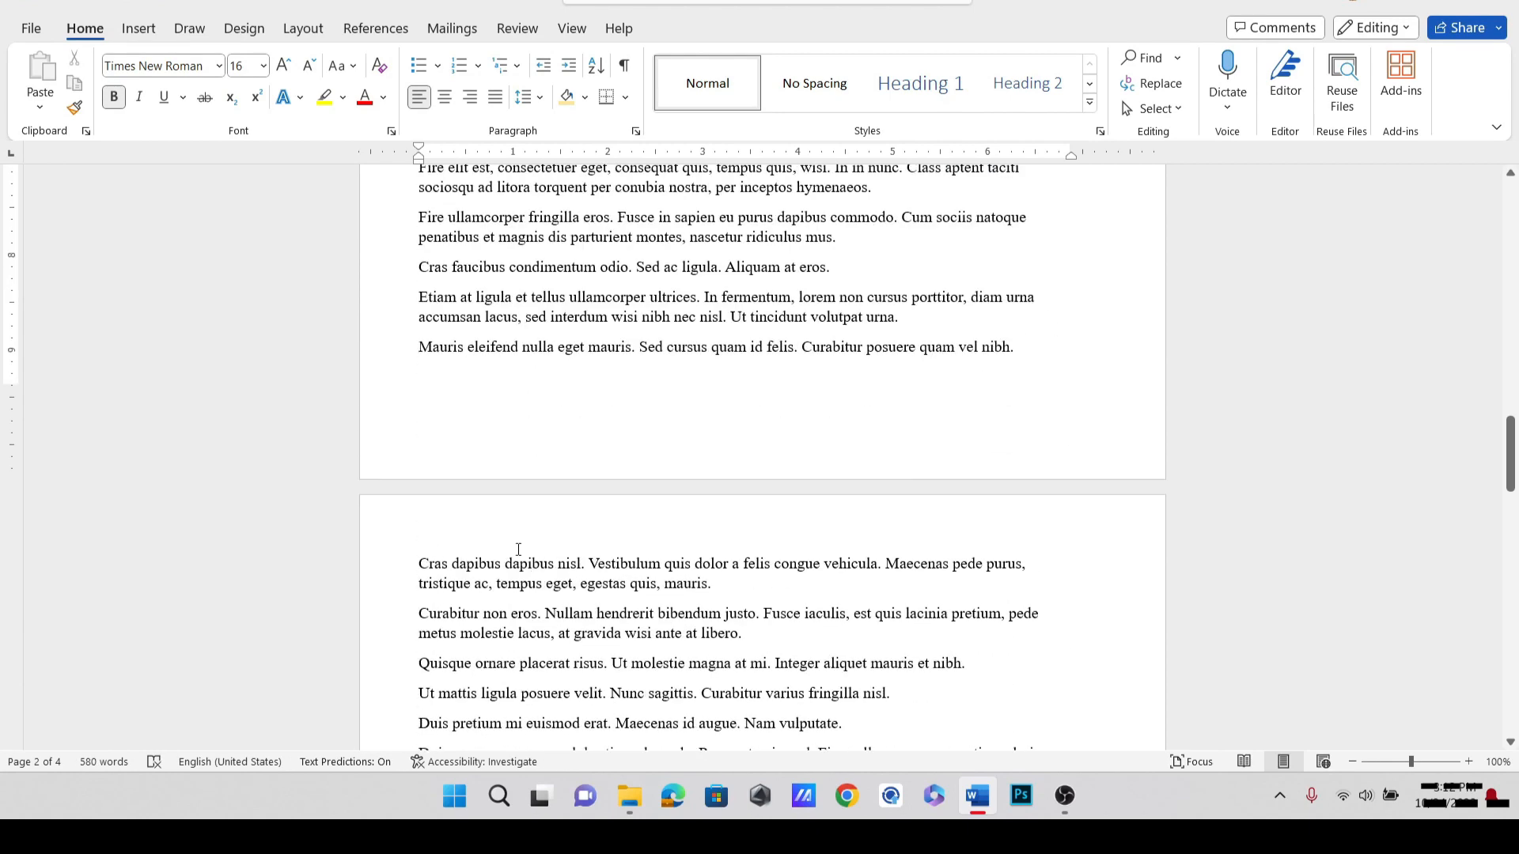
click(415, 551)
key(Return)
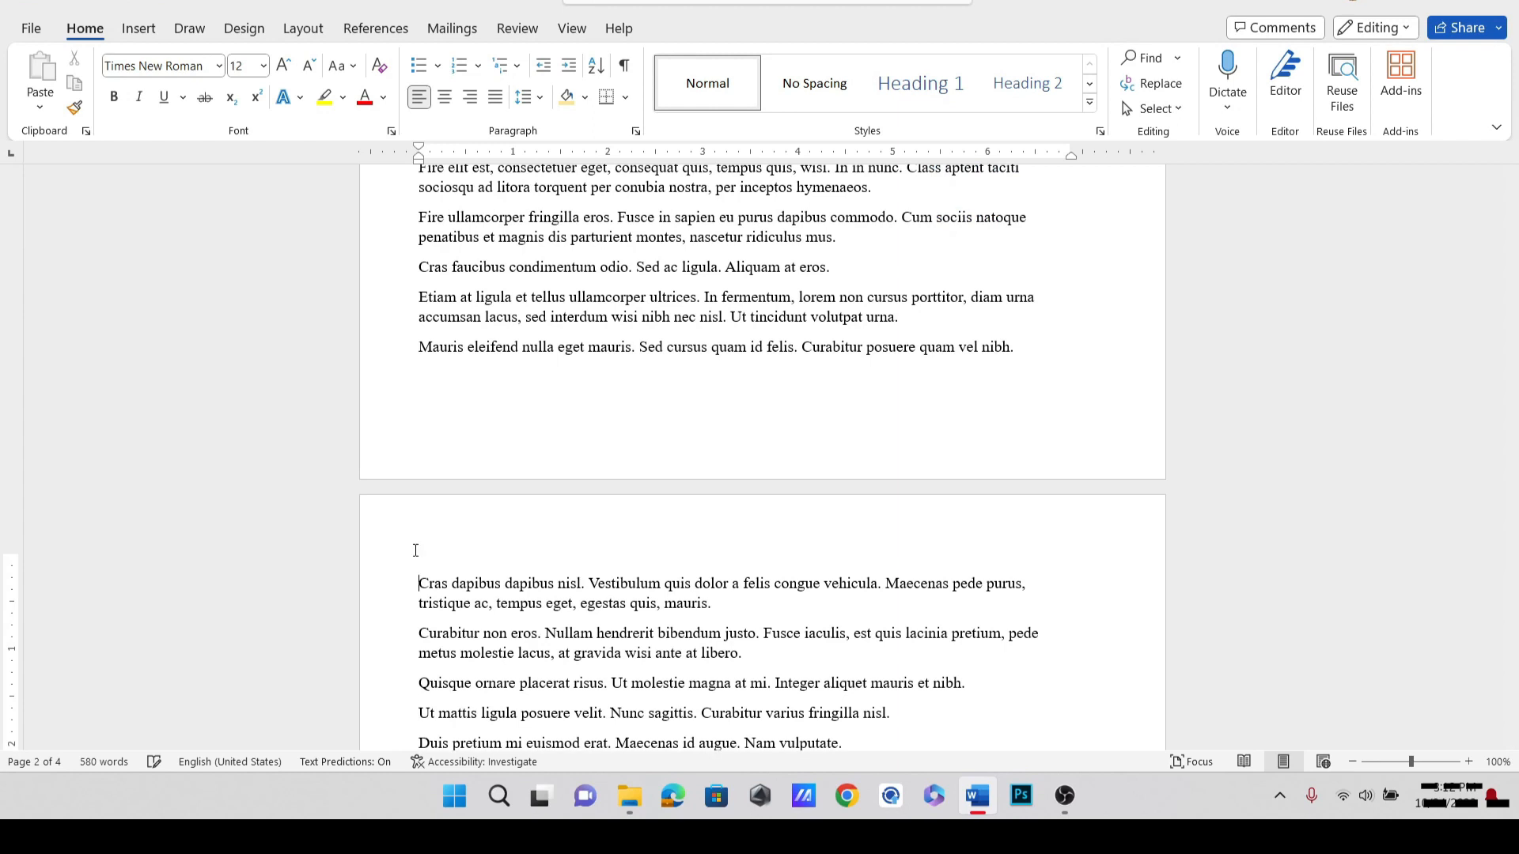
text(Example)
drag(481, 568, 415, 563)
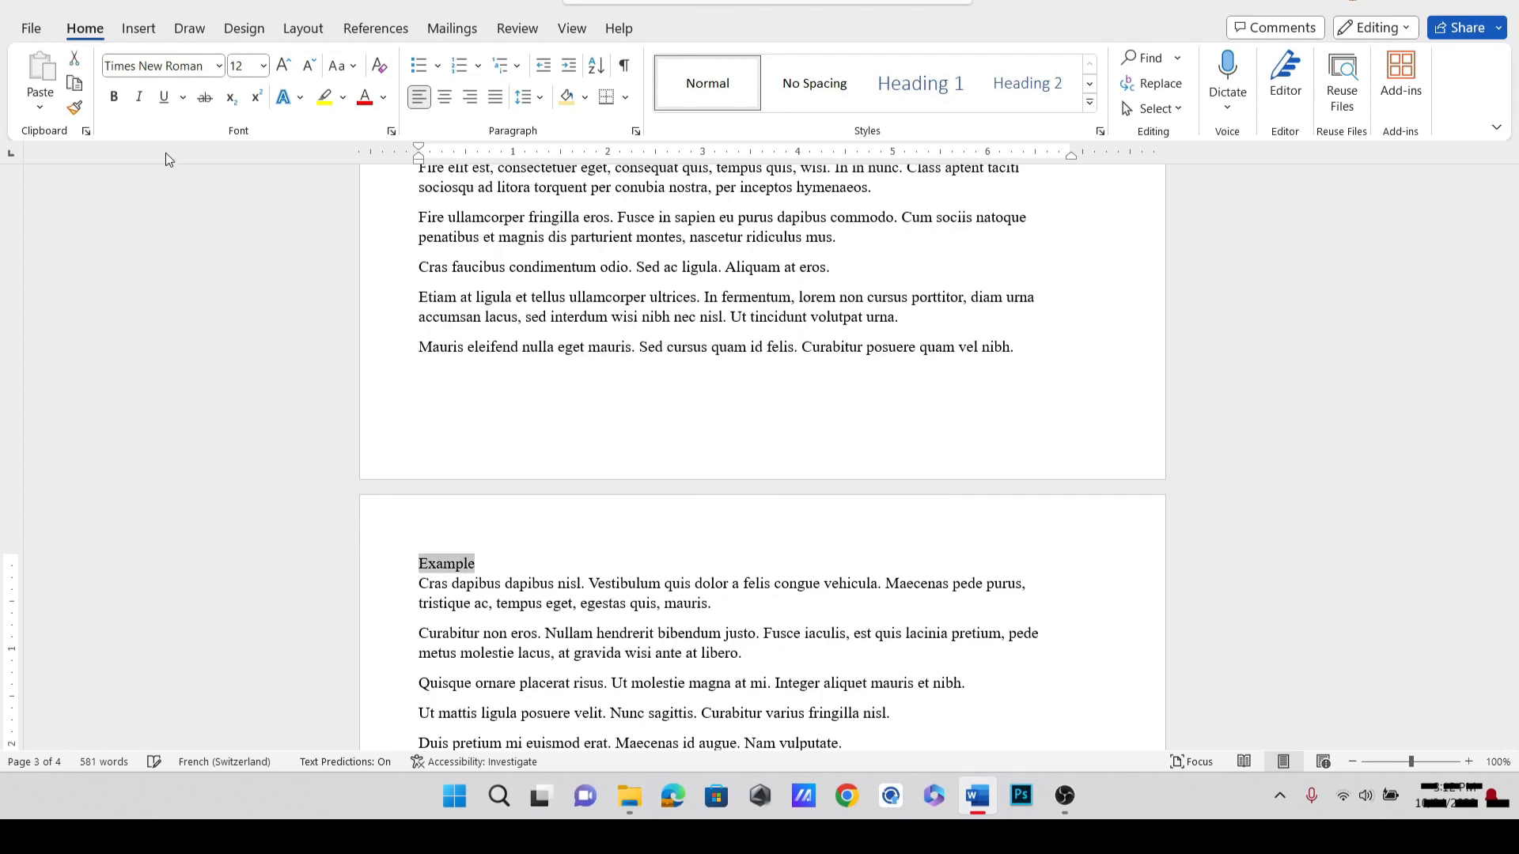
click(115, 97)
click(525, 555)
Add a bold "Fire" heading line above the "Fire metus massa" paragraph on page 3.
scroll(525, 561, down, 8)
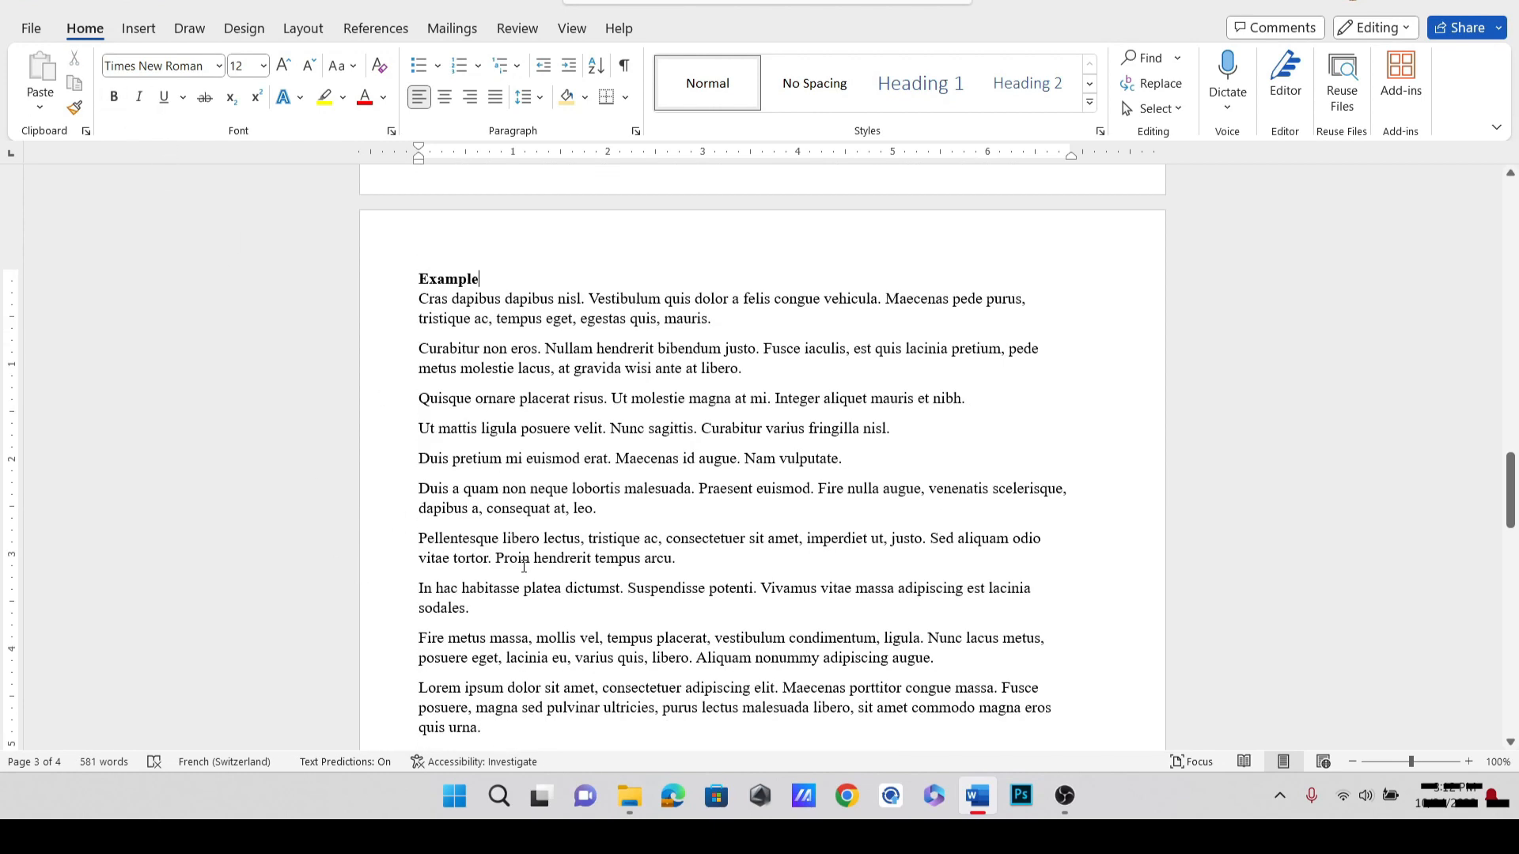
scroll(524, 568, up, 10)
scroll(524, 566, down, 5)
key(Return)
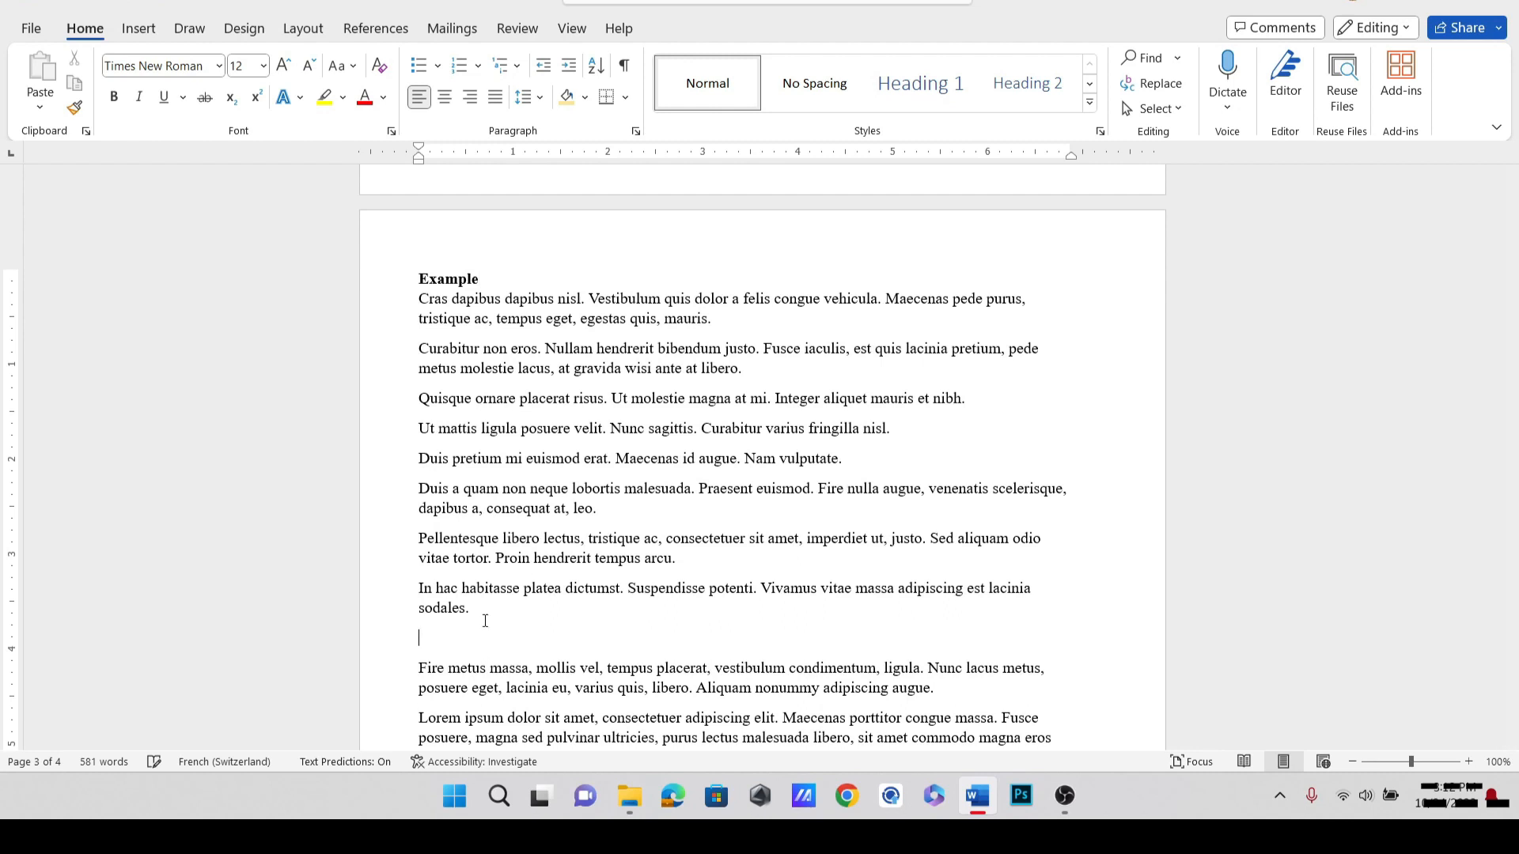
text(Fire)
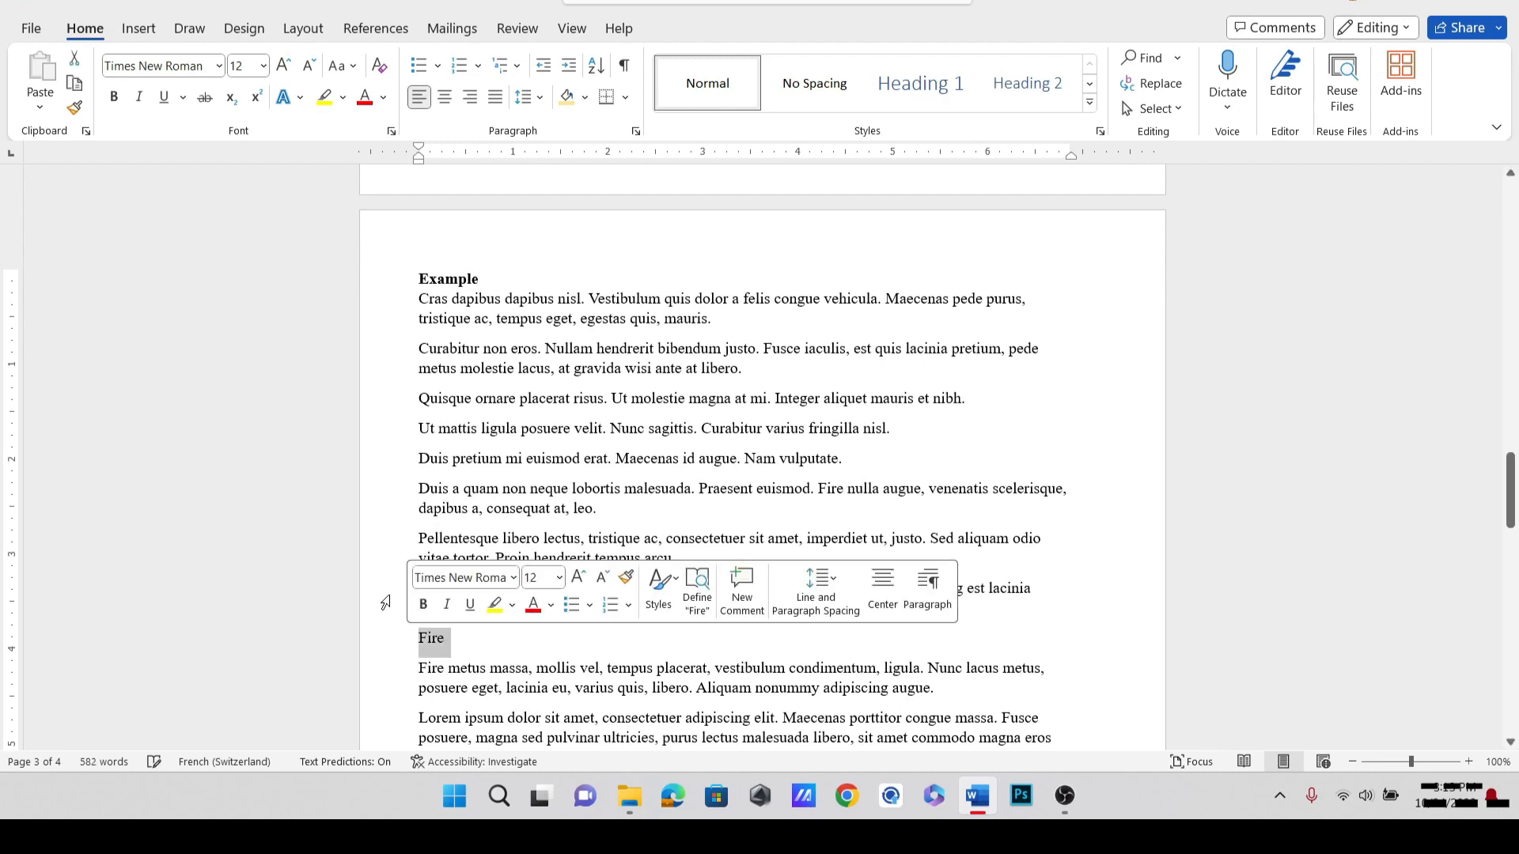
drag(467, 637, 420, 637)
key(ctrl+b)
click(532, 658)
Apply the Heading 1 style to the "Lorem Ipsum" heading on page 2.
scroll(532, 657, up, 12)
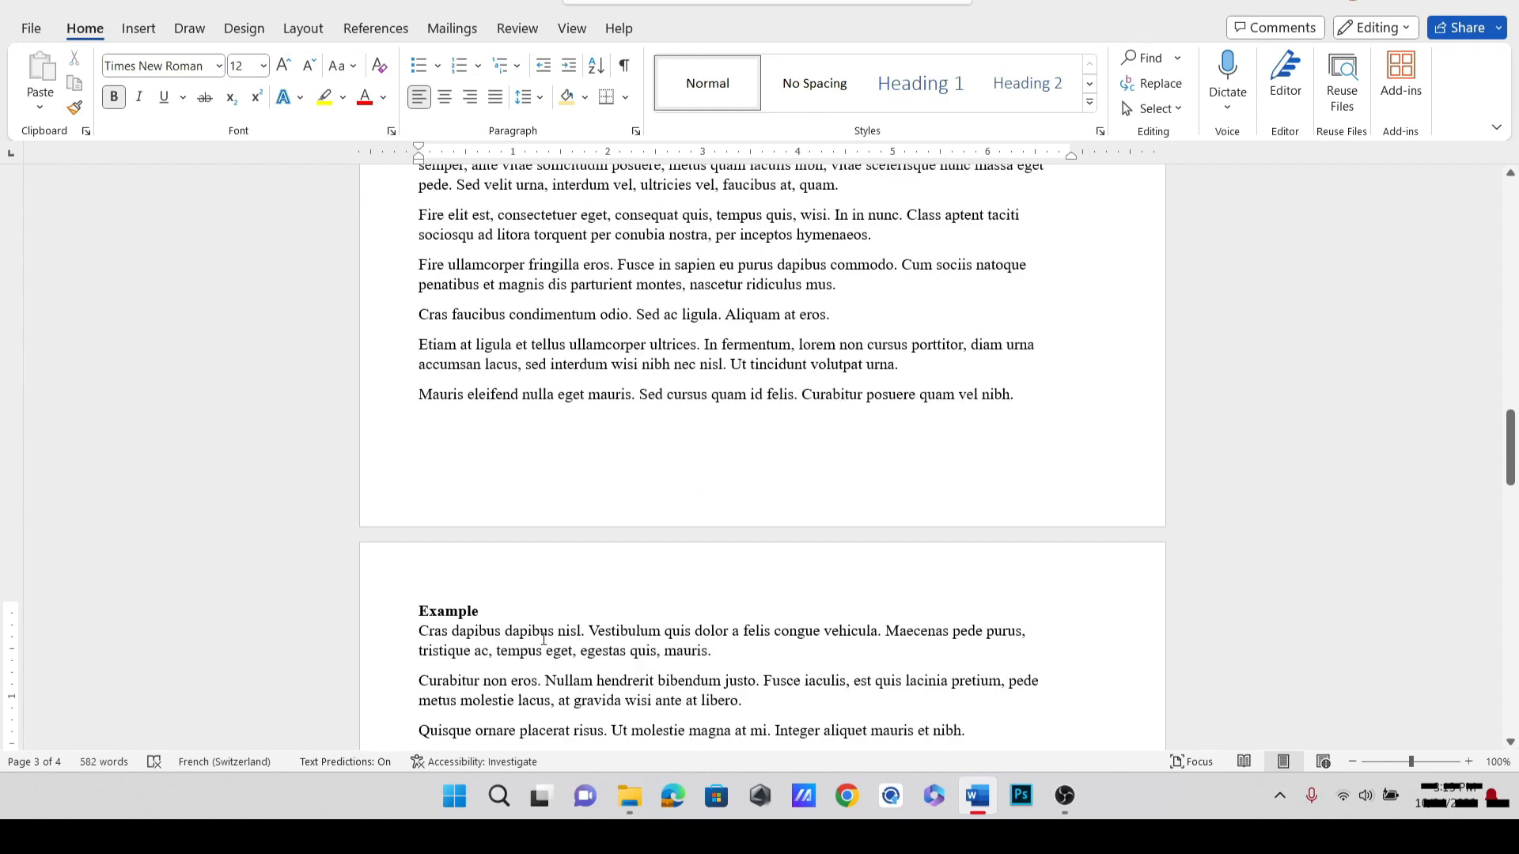
scroll(594, 563, up, 15)
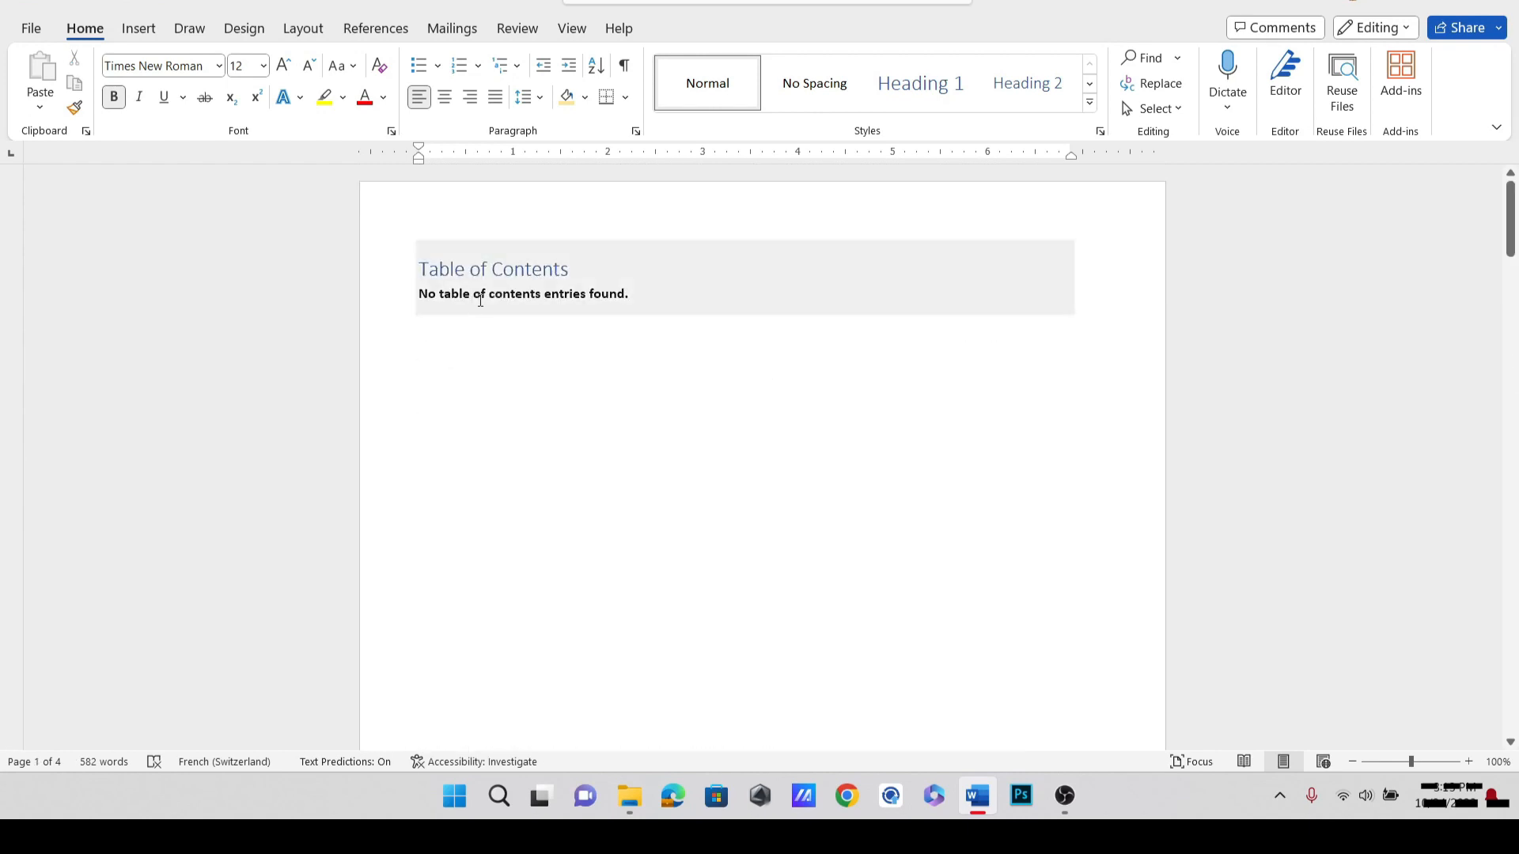
scroll(580, 488, down, 12)
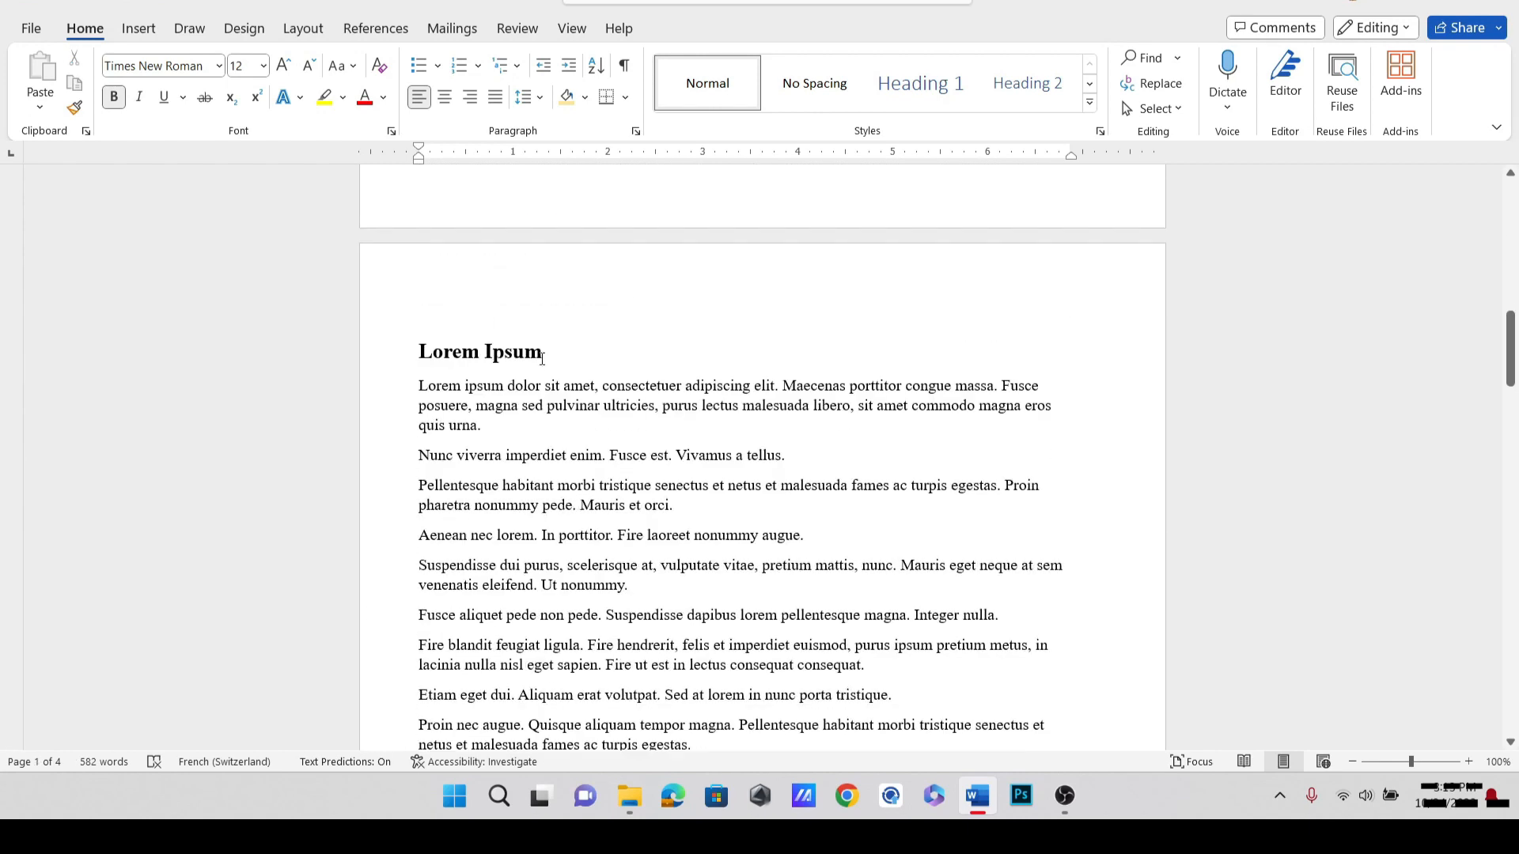
drag(541, 359, 440, 353)
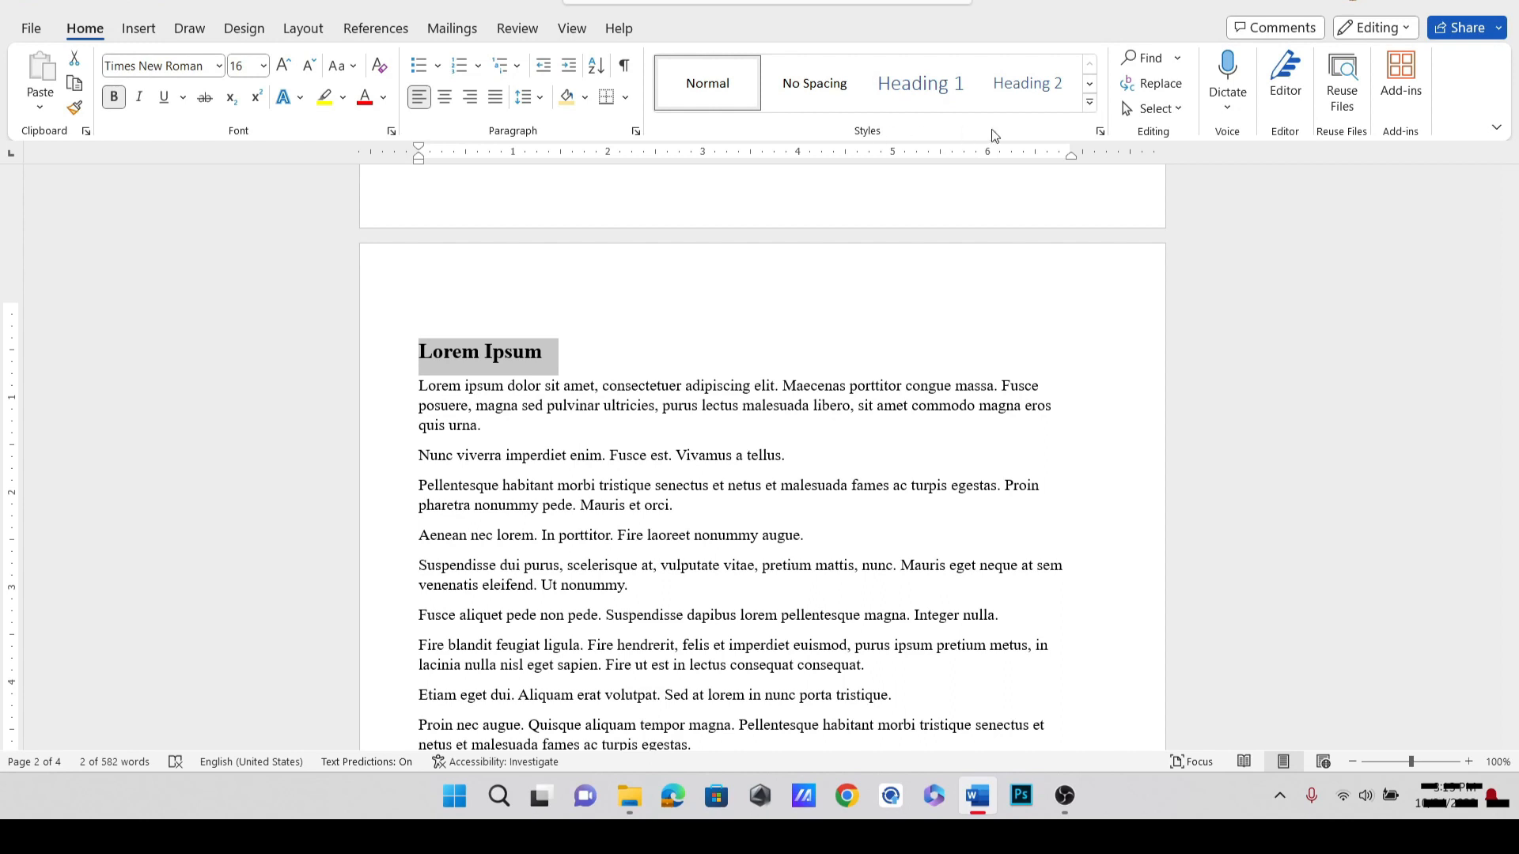
click(1089, 105)
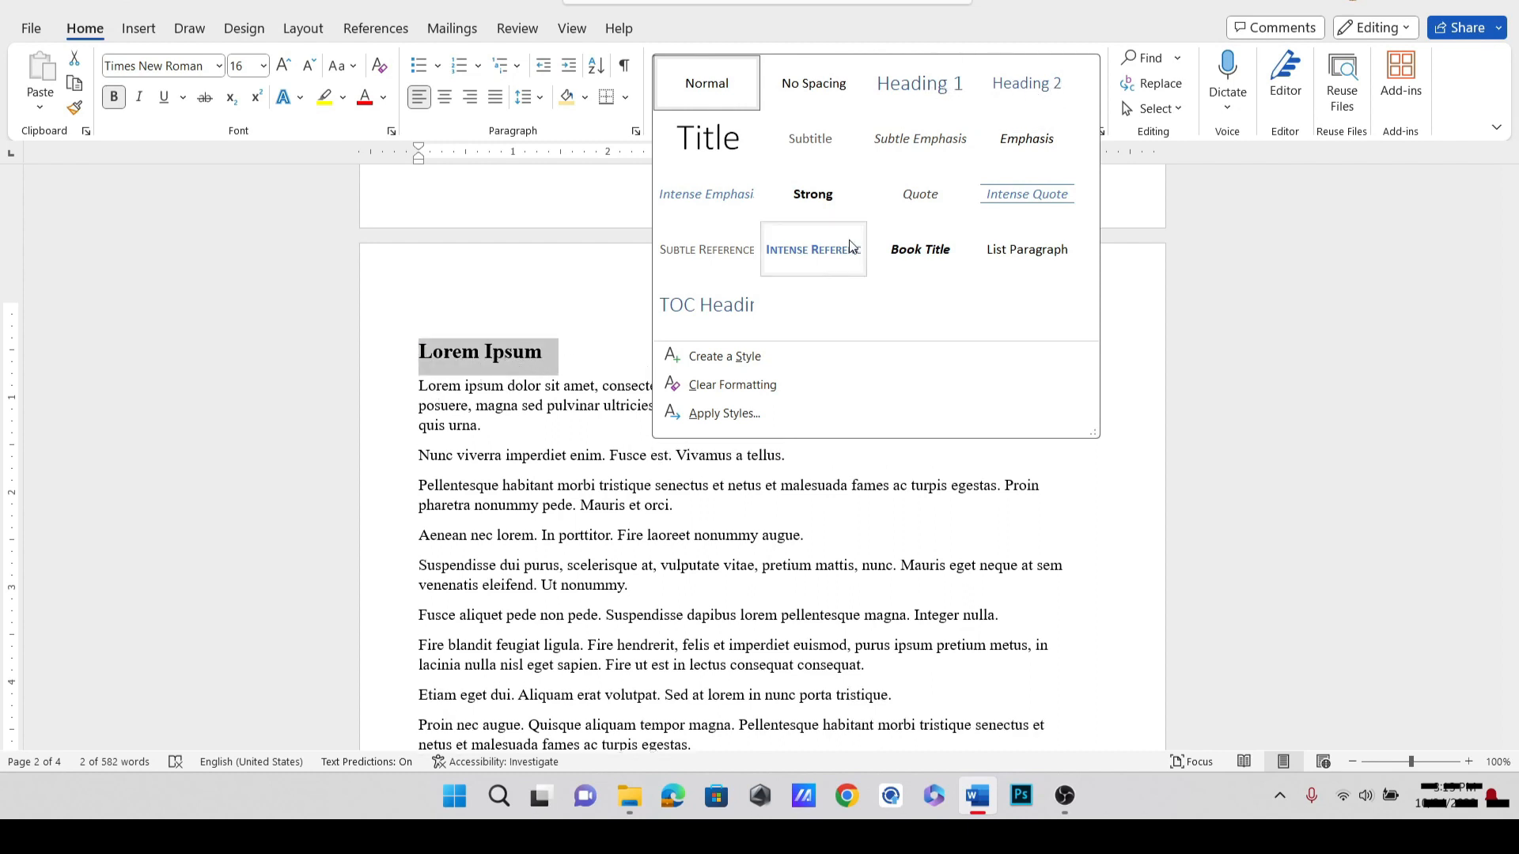
click(933, 85)
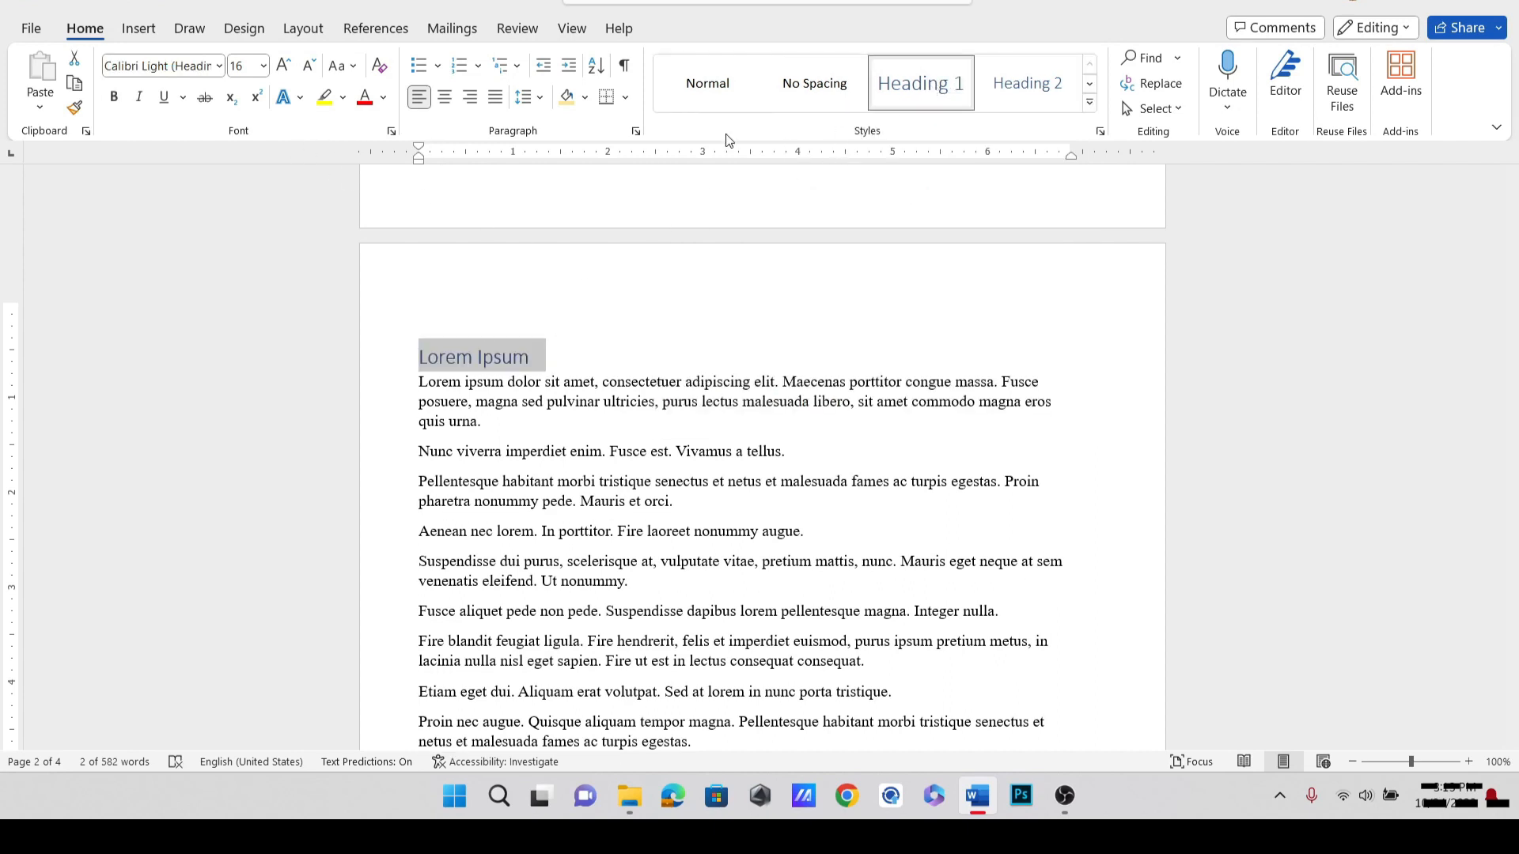
Set the font color of the "Lorem Ipsum" heading to black.
click(383, 96)
click(400, 127)
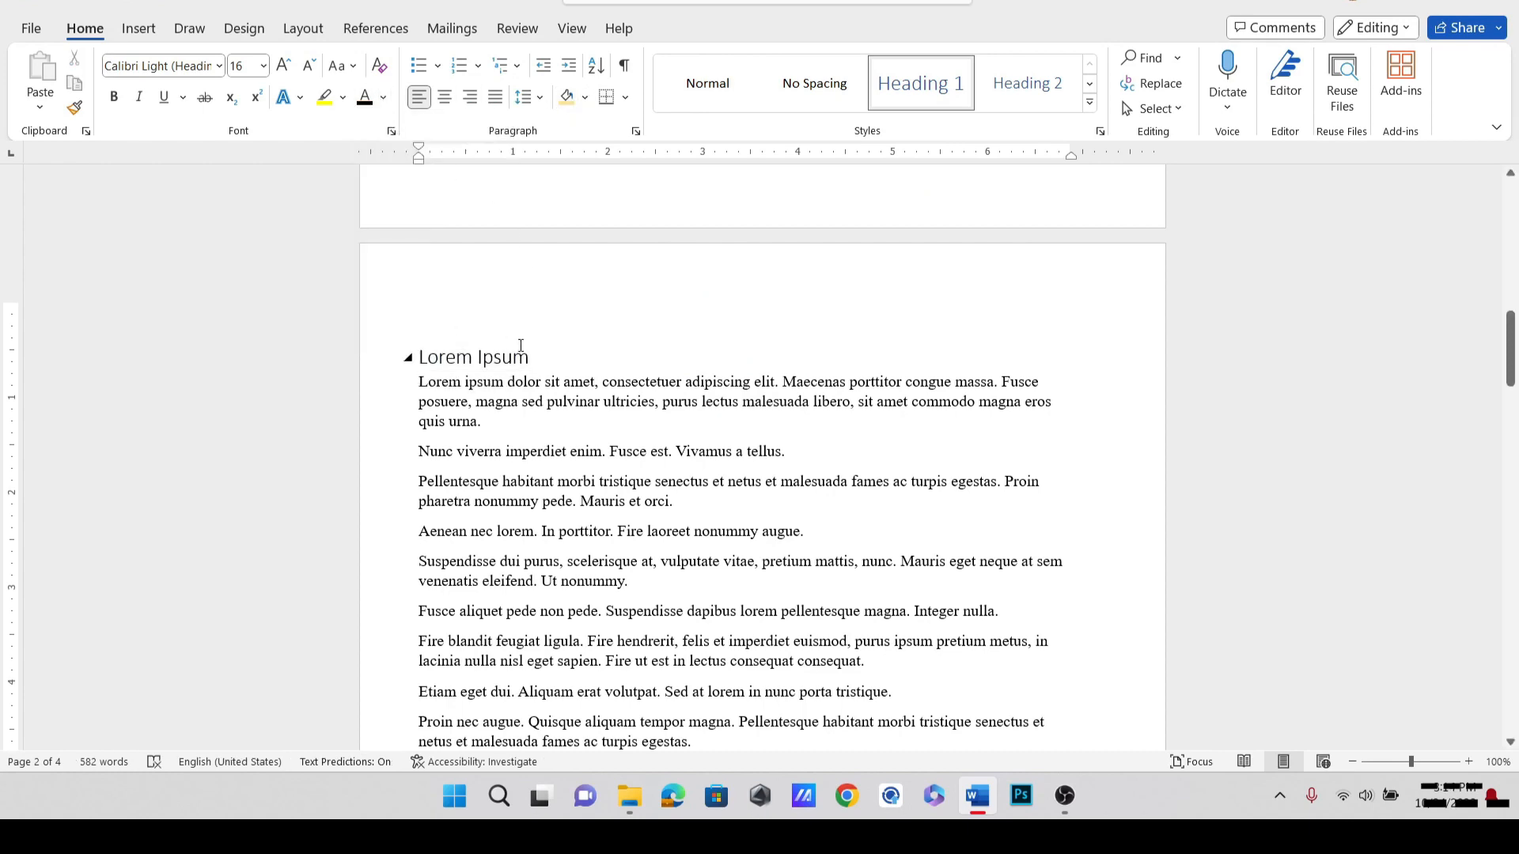
scroll(525, 340, down, 8)
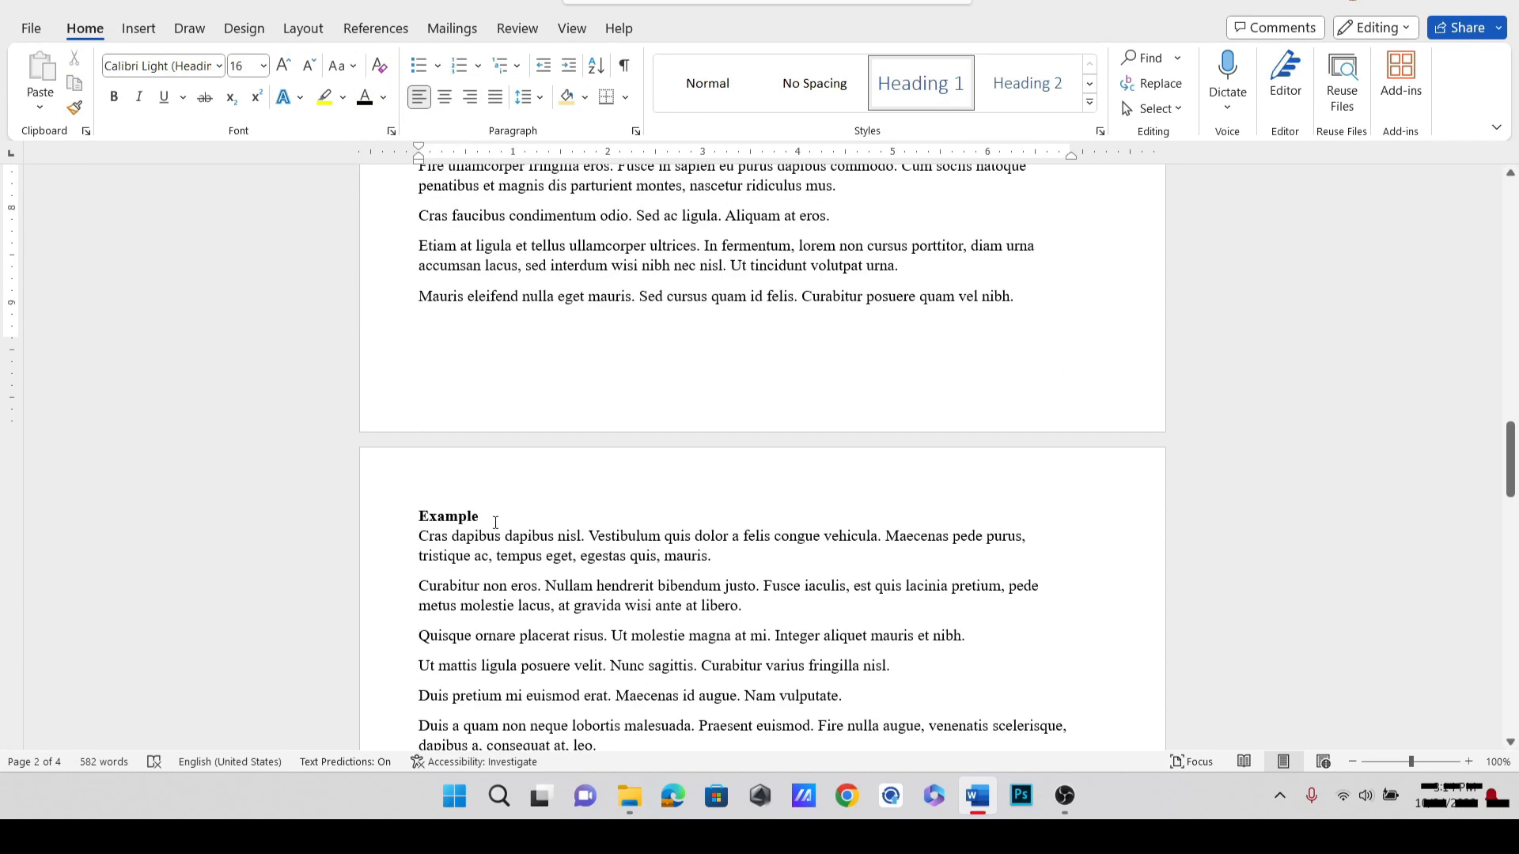
Apply the Heading 2 style to the "Example" heading at the start of page 3.
double_click(495, 523)
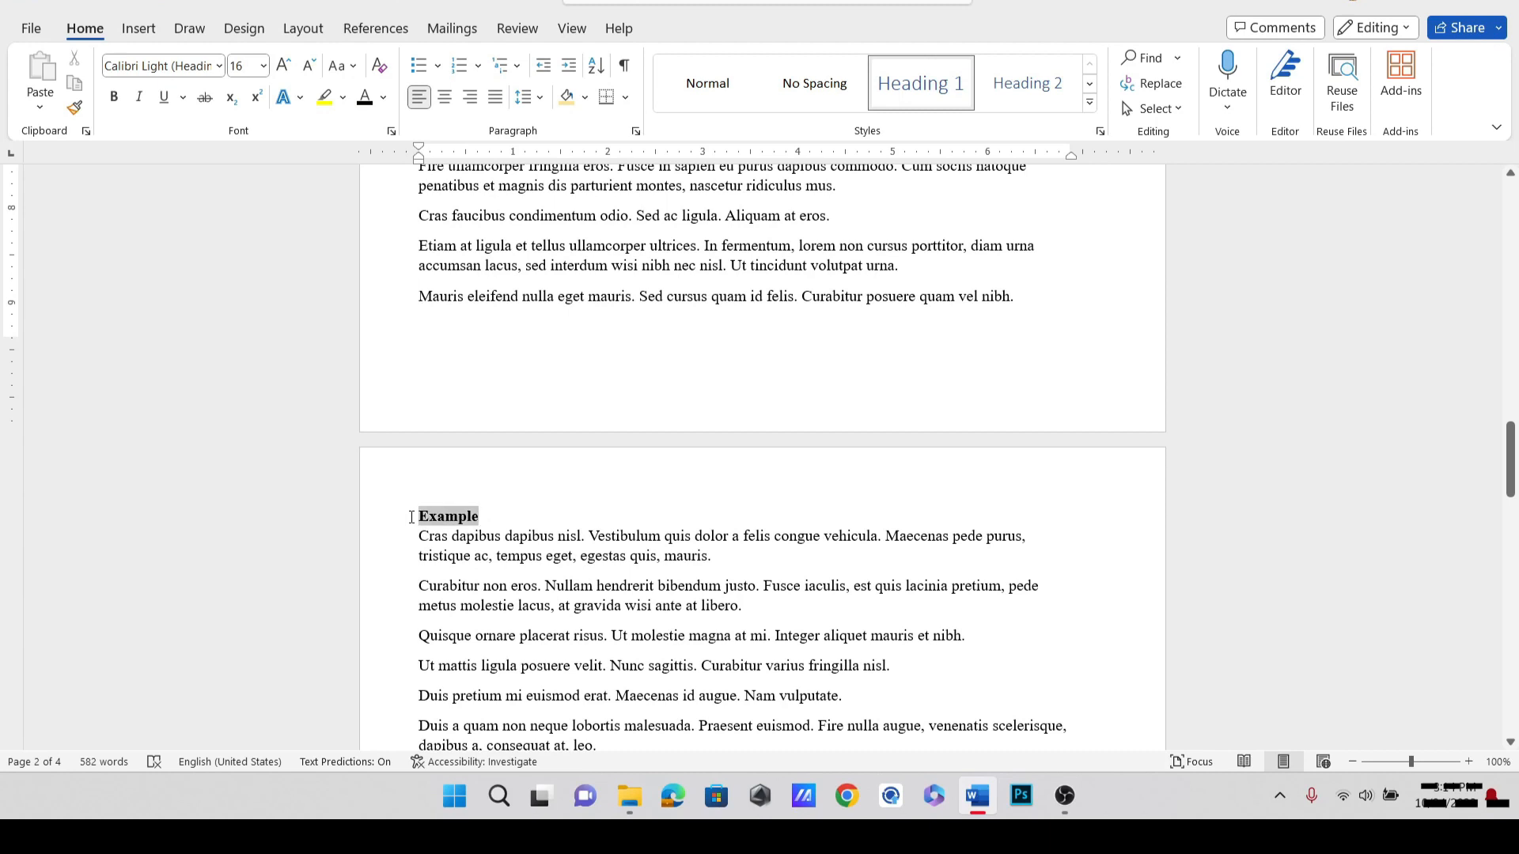
click(1089, 107)
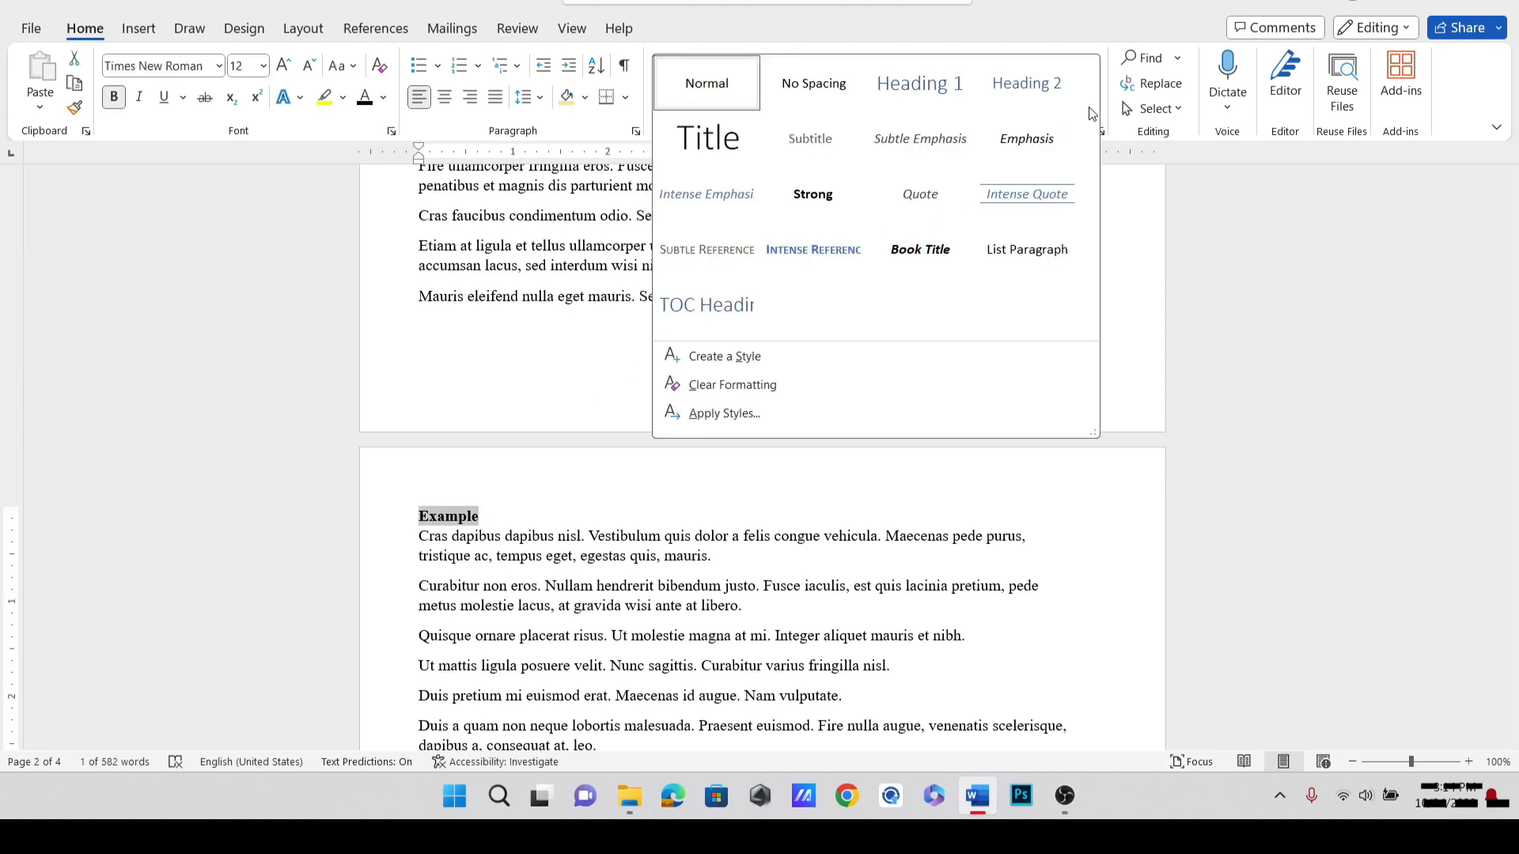
click(1038, 98)
key(Right)
Apply the Heading 3 style to the "Fire" heading above the "Fire metus massa" paragraph on page 3.
scroll(650, 498, down, 3)
scroll(650, 498, down, 5)
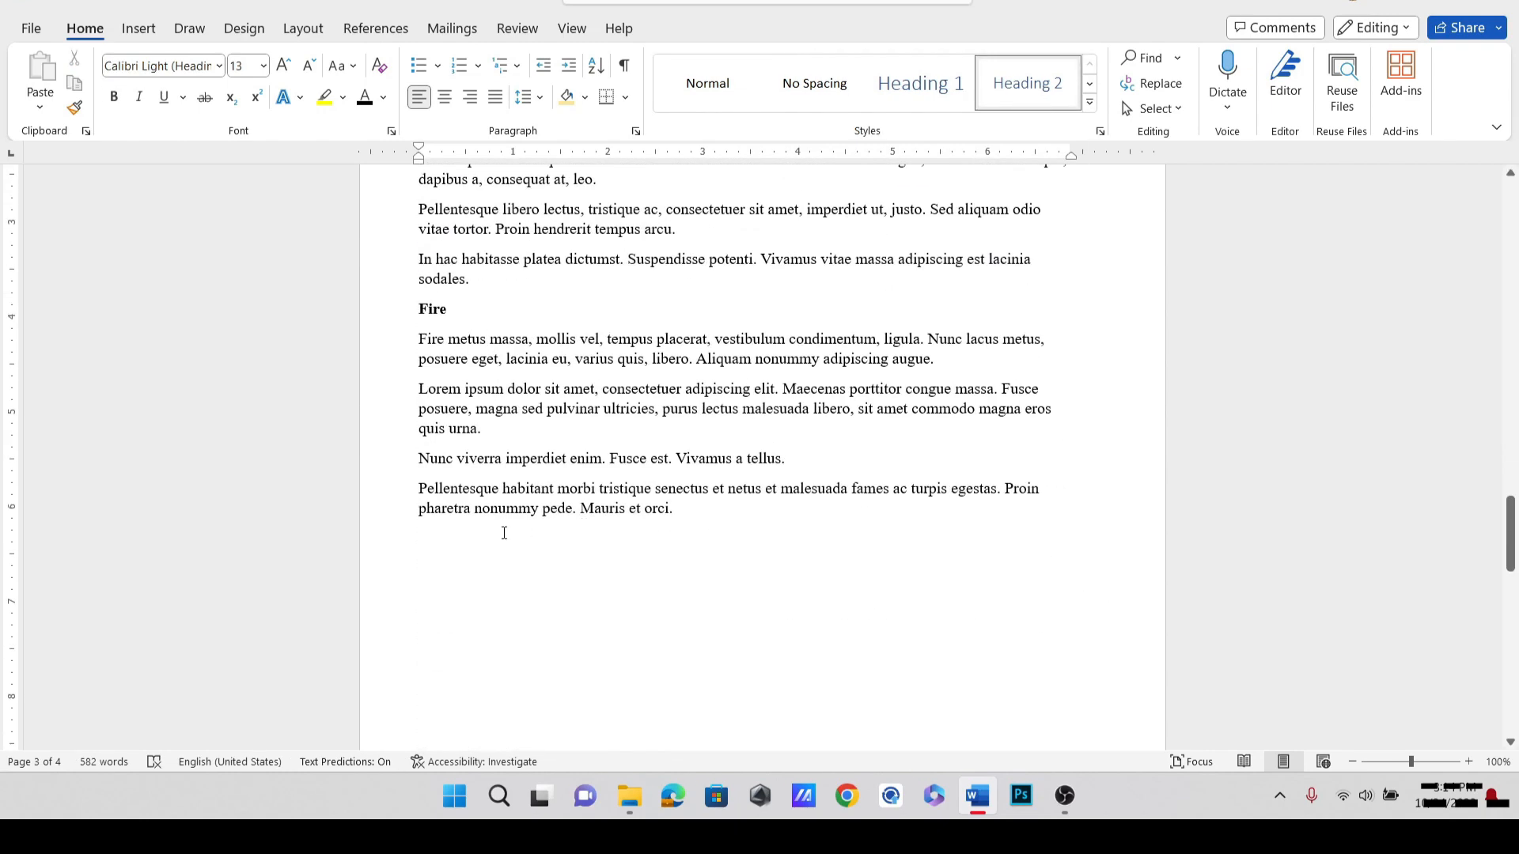
click(394, 308)
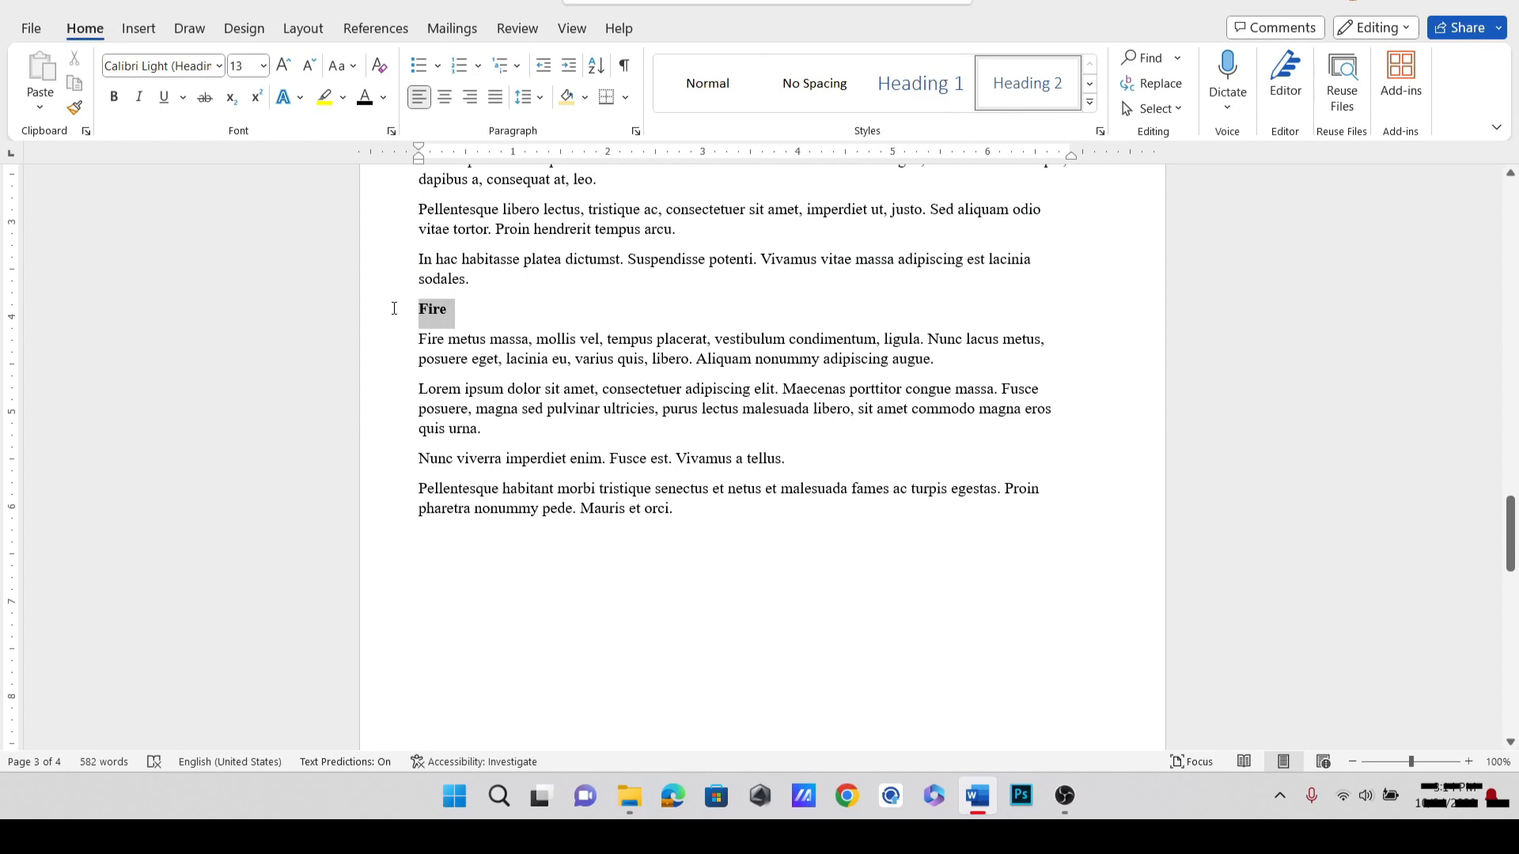
click(1091, 103)
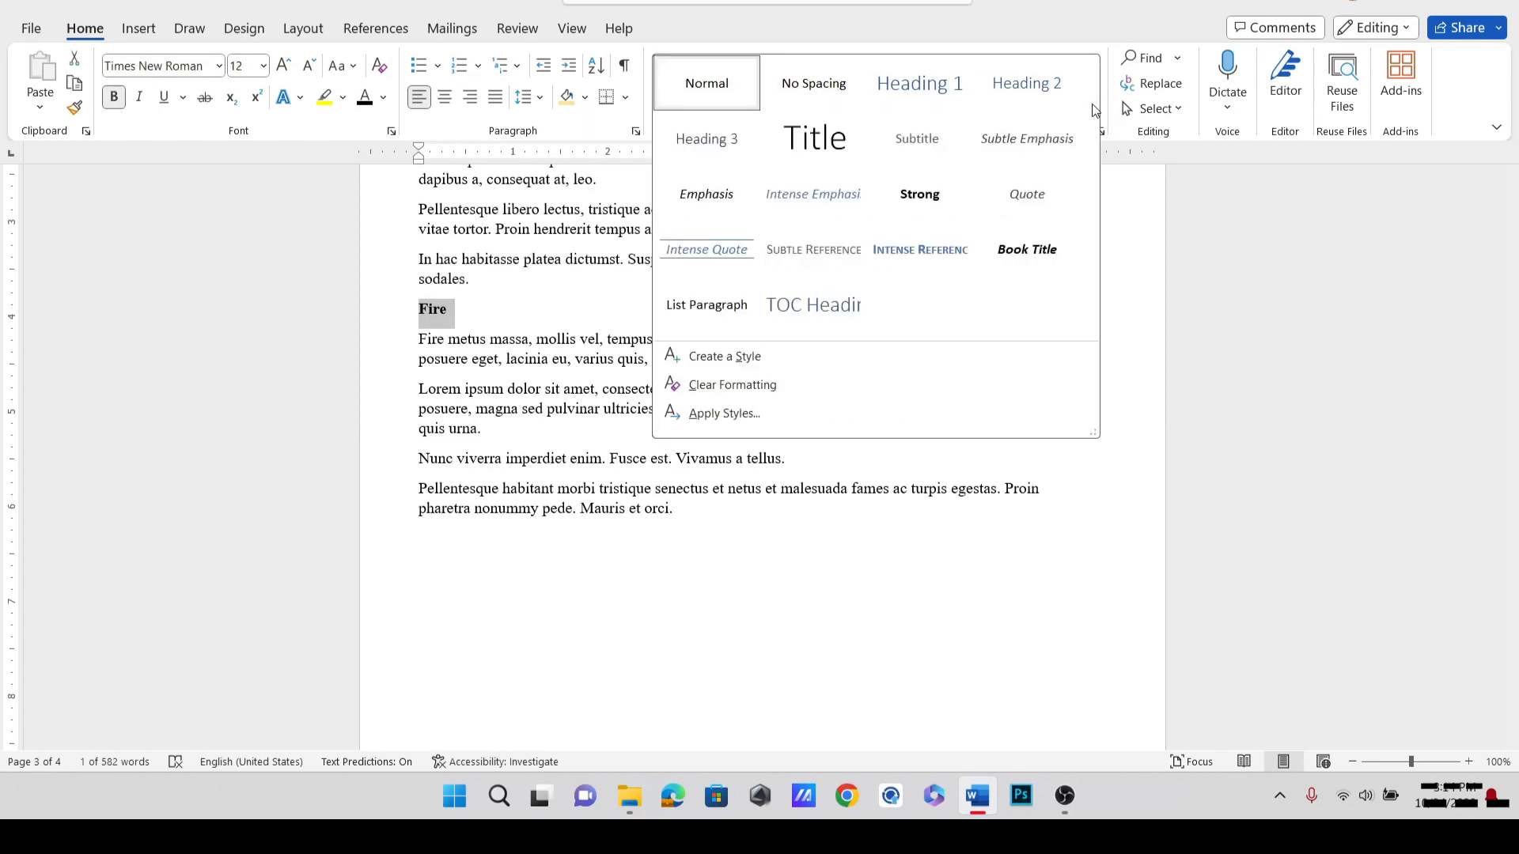
click(731, 144)
click(485, 322)
Update the table of contents on page 1 so it lists the styled headings.
scroll(507, 328, up, 15)
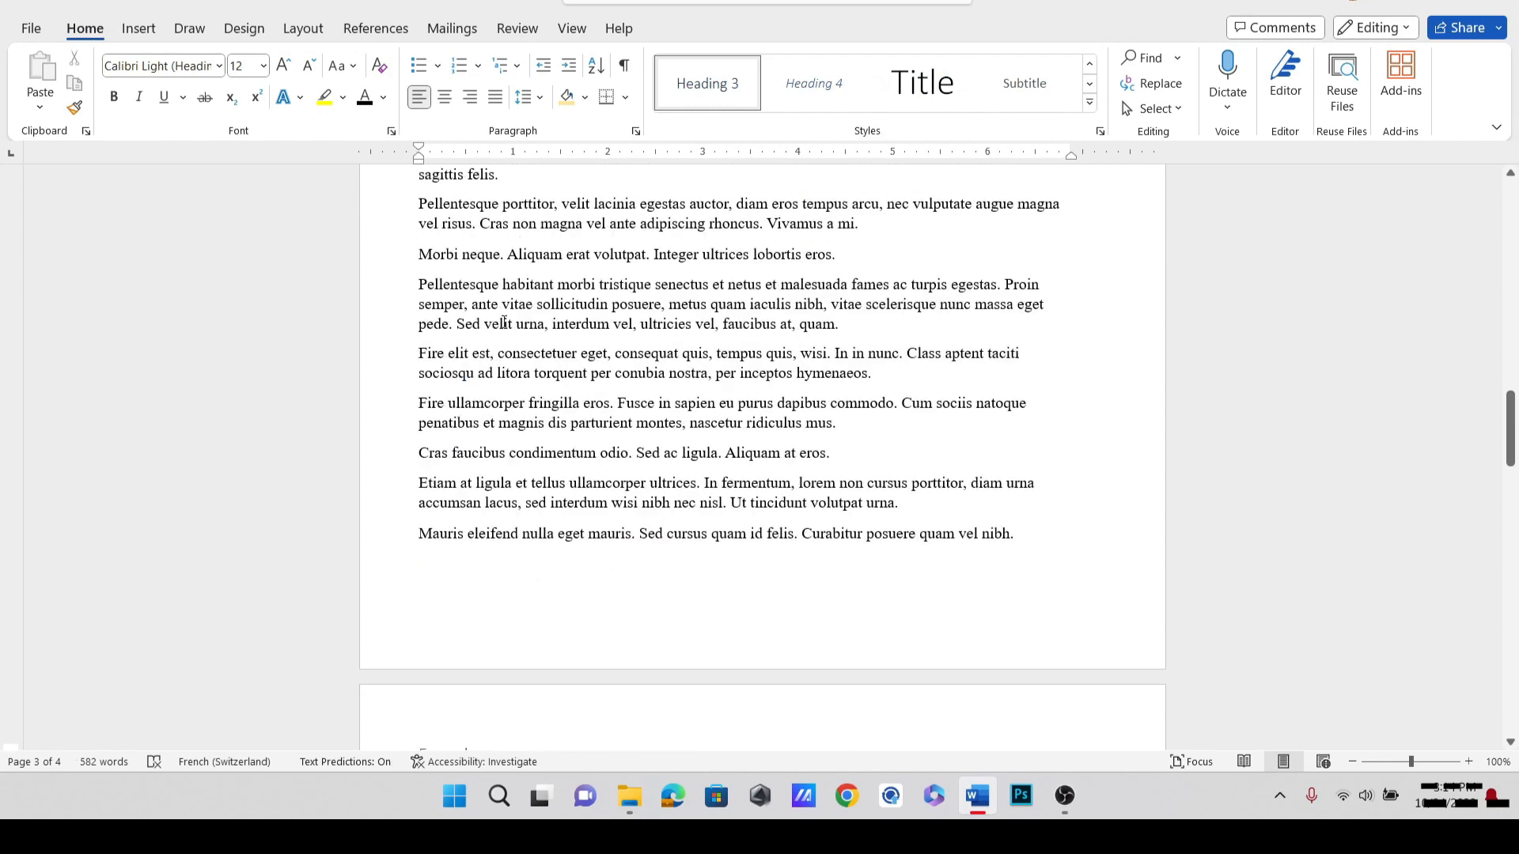
scroll(536, 336, up, 20)
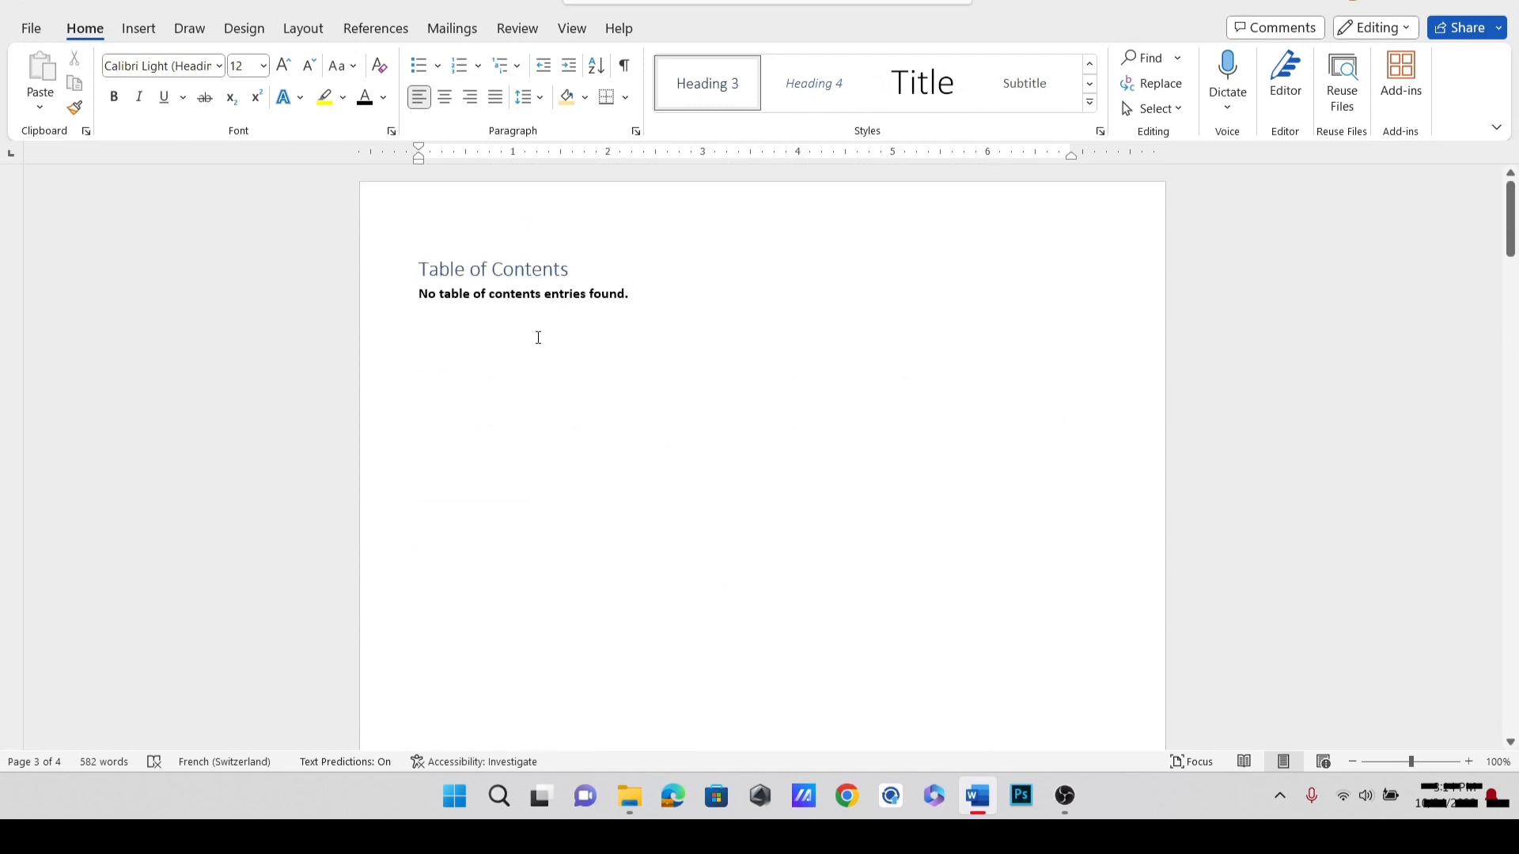
click(509, 268)
click(503, 230)
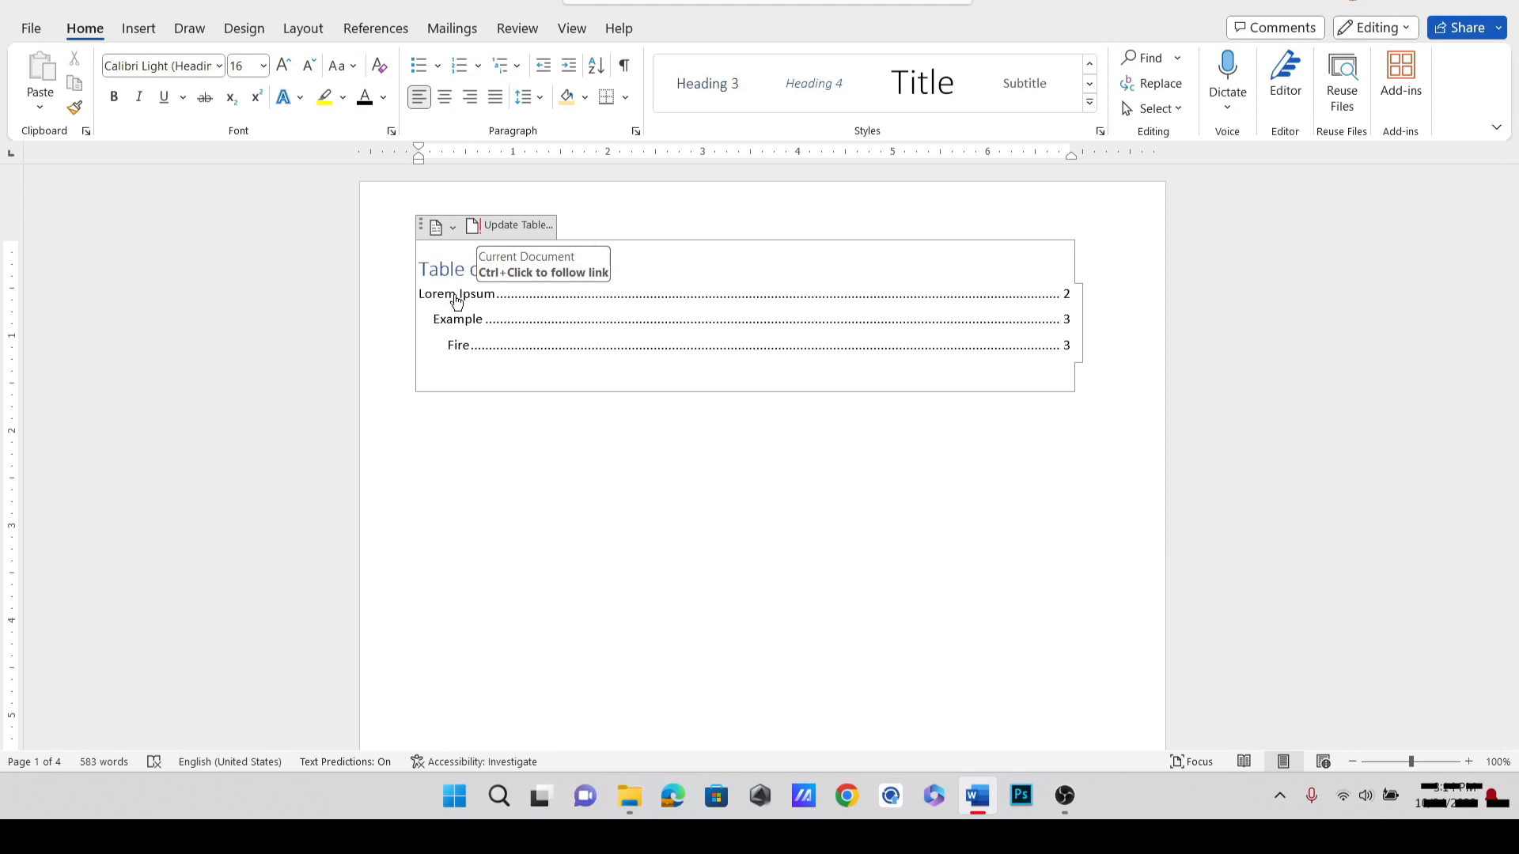
Follow the "Lorem Ipsum" link in the table of contents, then collapse and re-expand that heading's section.
double_click(456, 299)
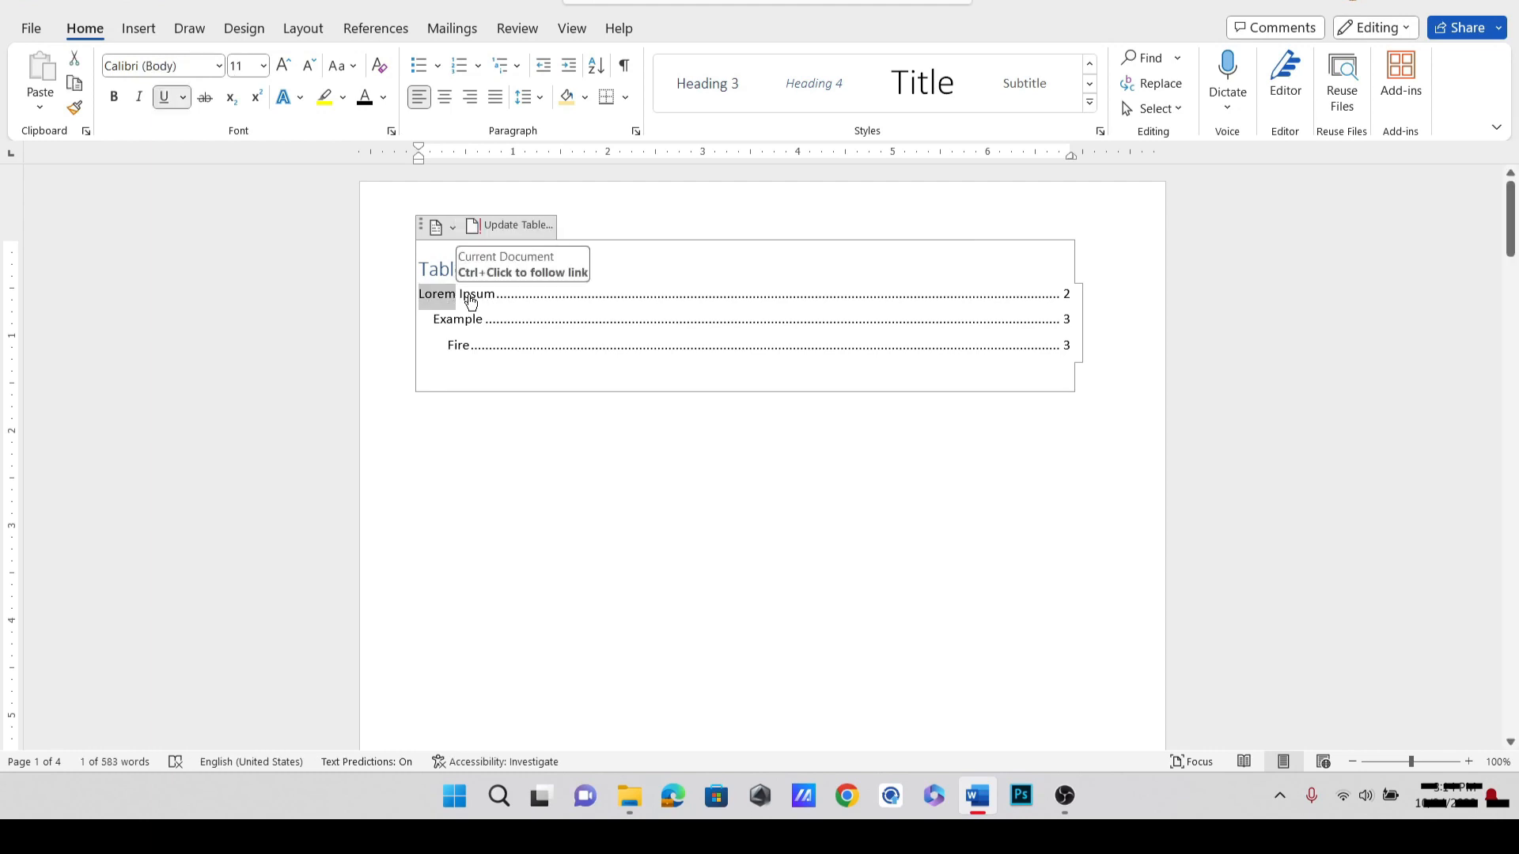
ctrl+click(469, 300)
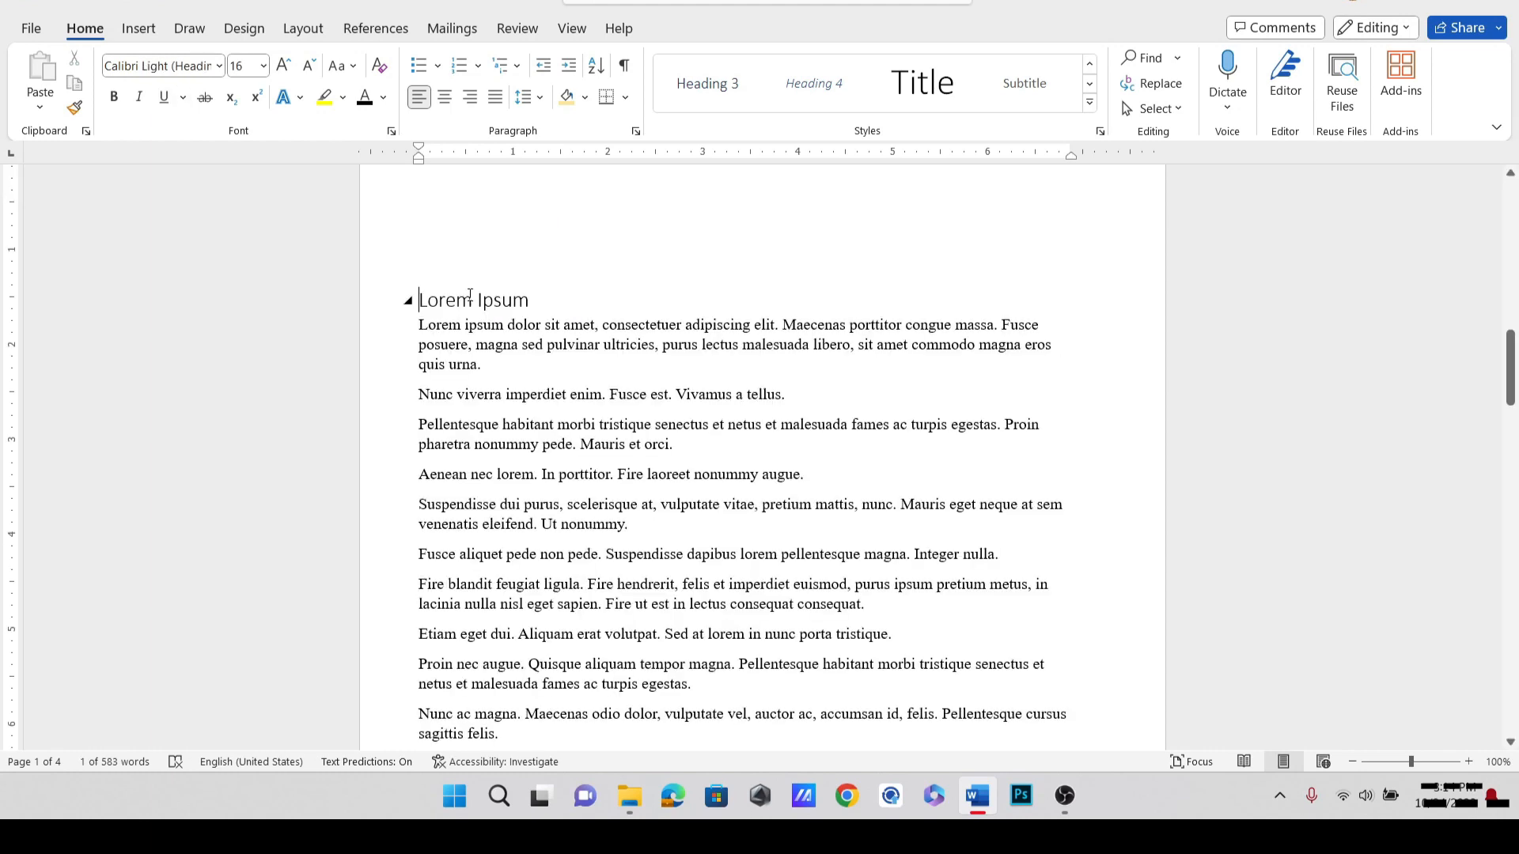
click(408, 300)
click(408, 300)
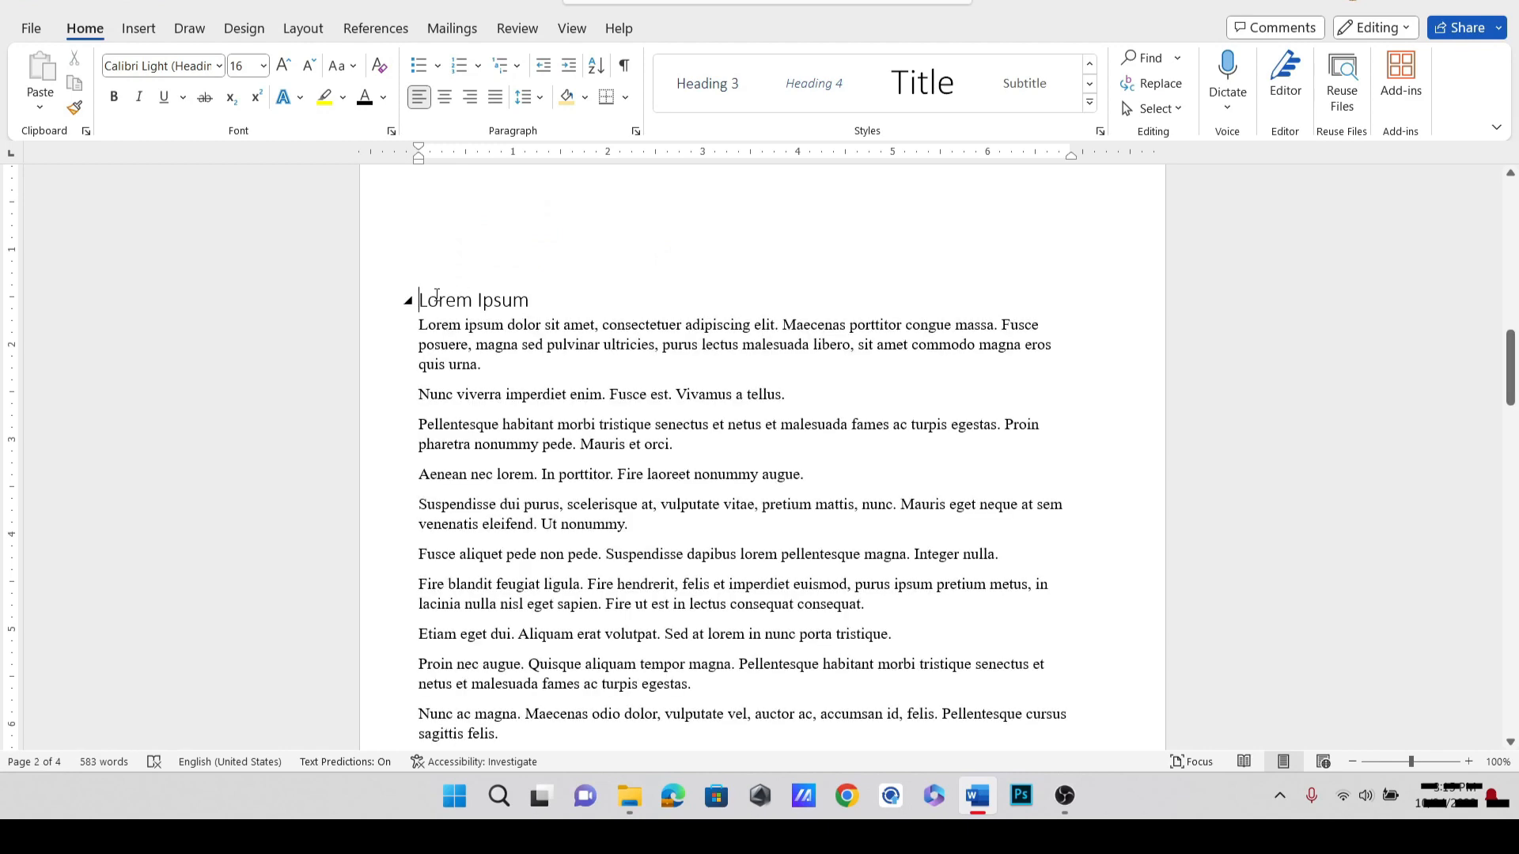
scroll(568, 308, down, 10)
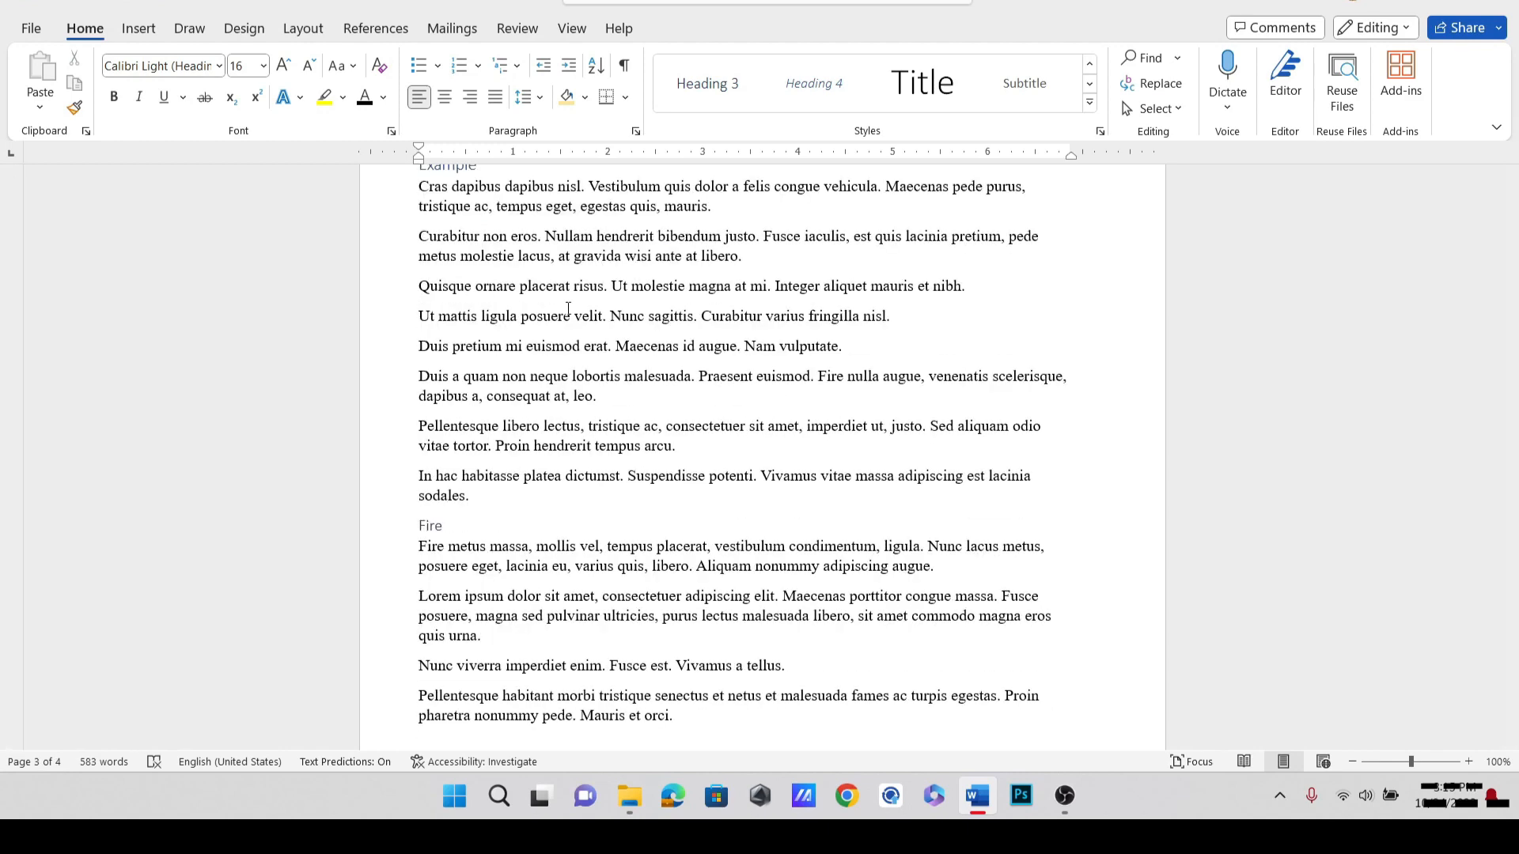